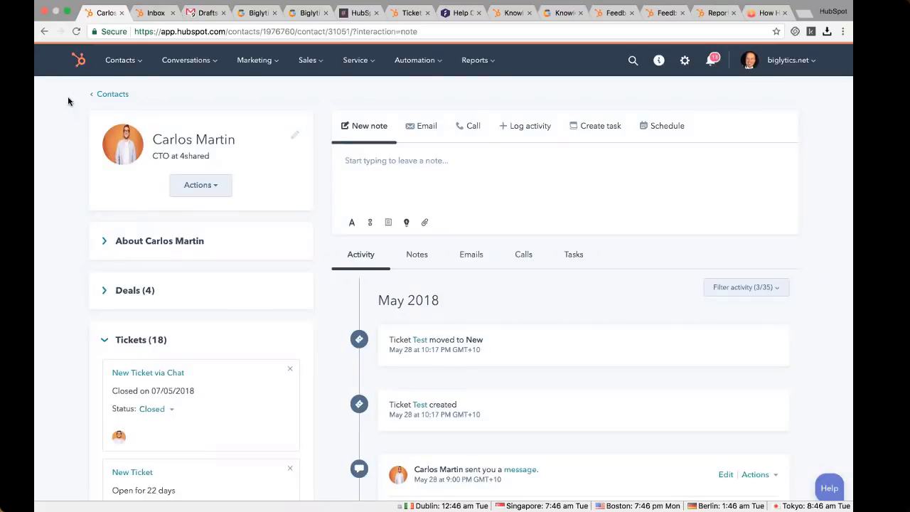
pyautogui.click(370, 63)
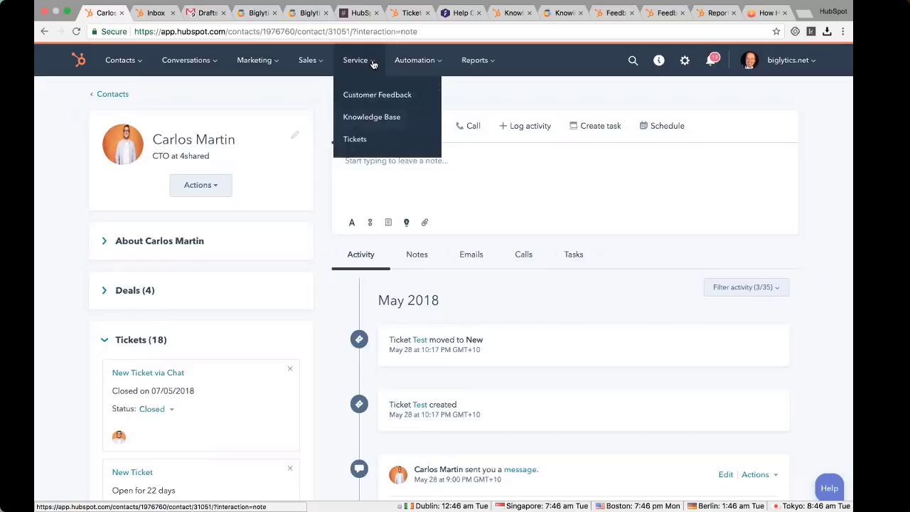
pyautogui.moveTo(210, 61)
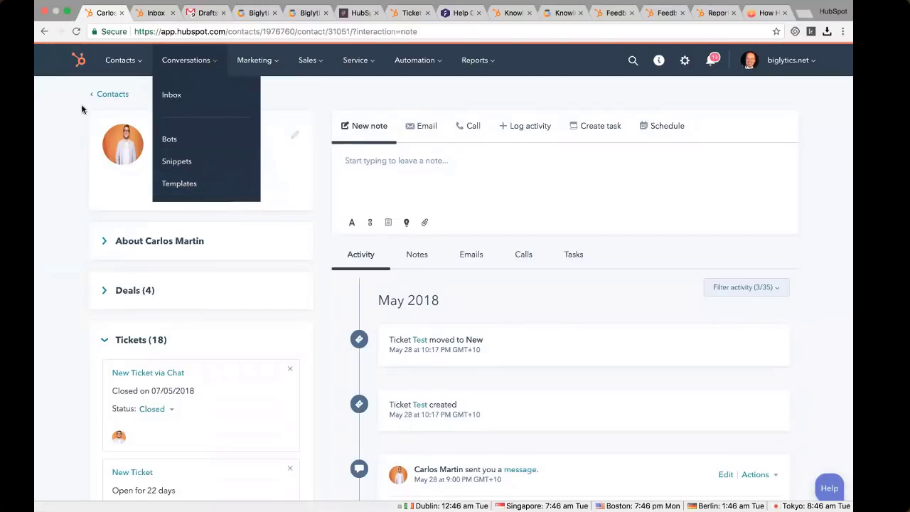
pyautogui.click(116, 71)
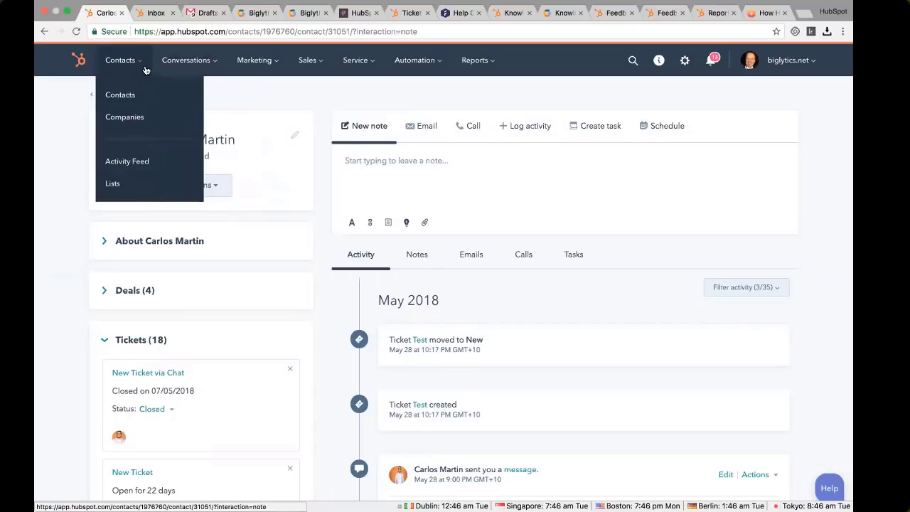
pyautogui.moveTo(249, 63)
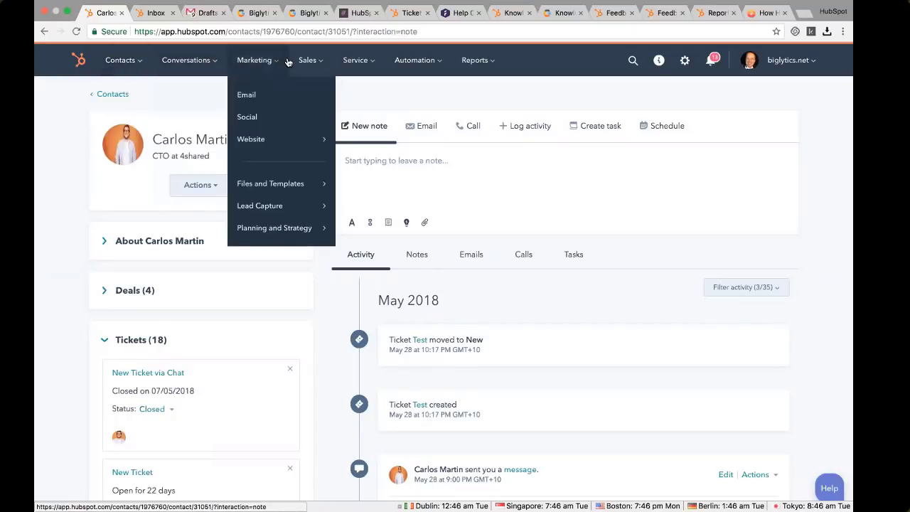
pyautogui.moveTo(321, 63)
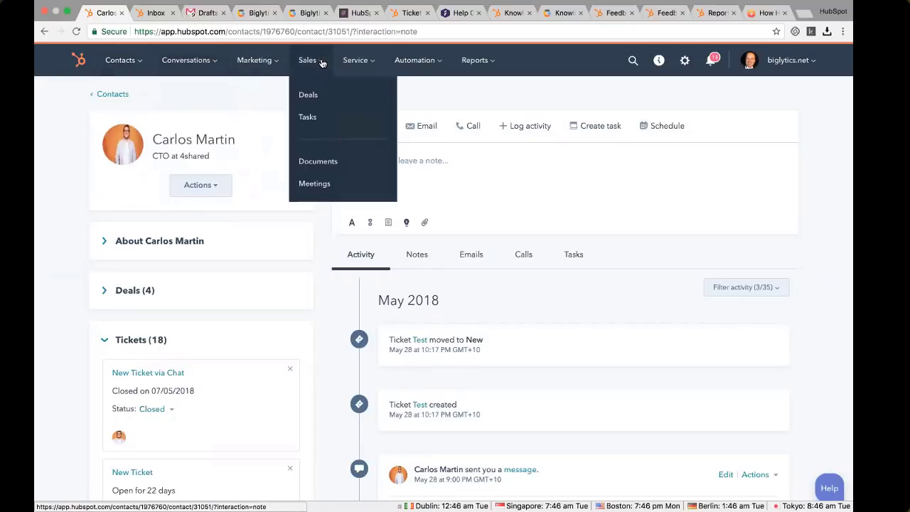
pyautogui.moveTo(505, 66)
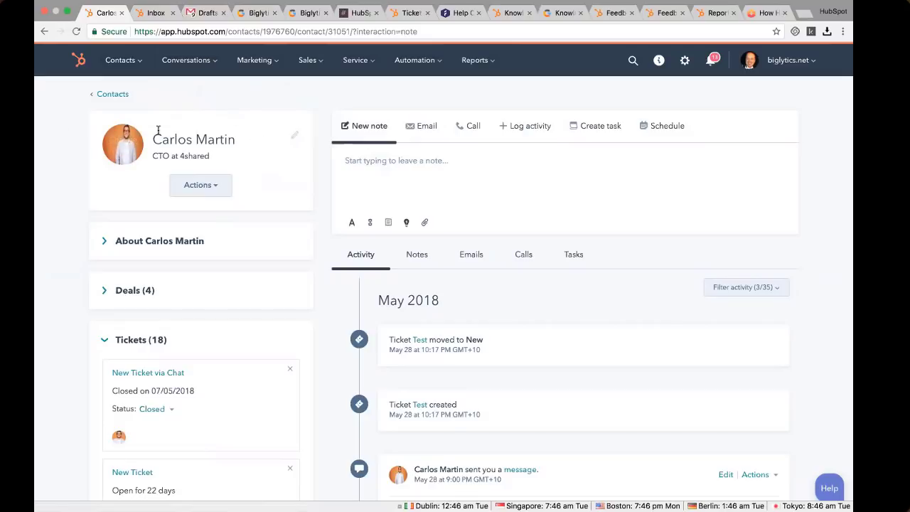
# Review the contact's About details and associated deals, collapsing each section after viewing it
pyautogui.click(104, 243)
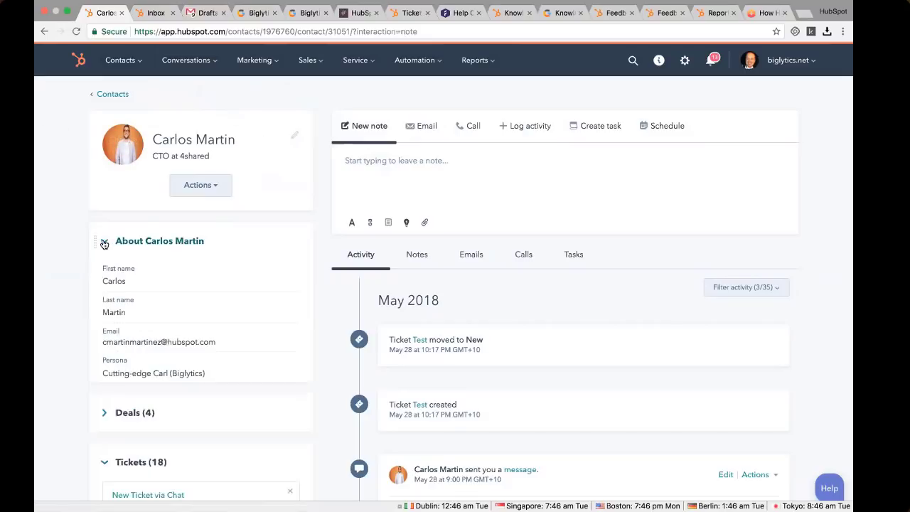
pyautogui.click(103, 243)
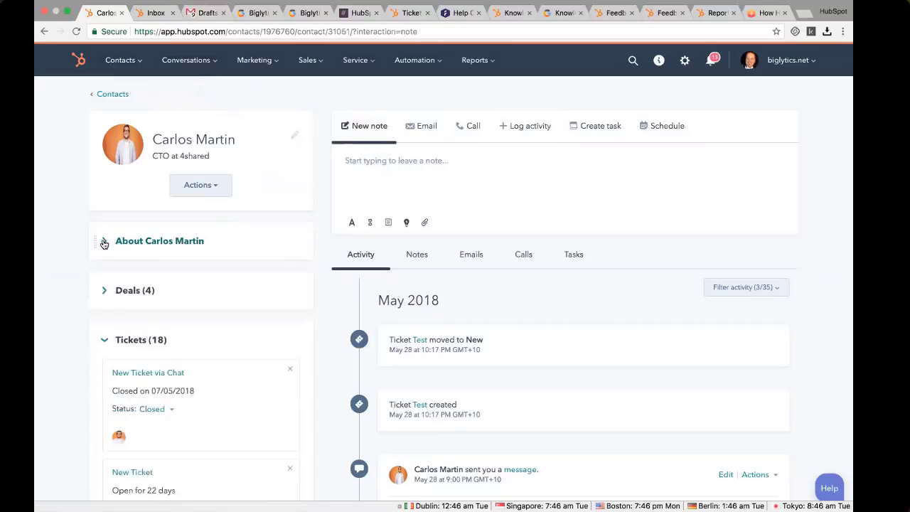
pyautogui.click(105, 291)
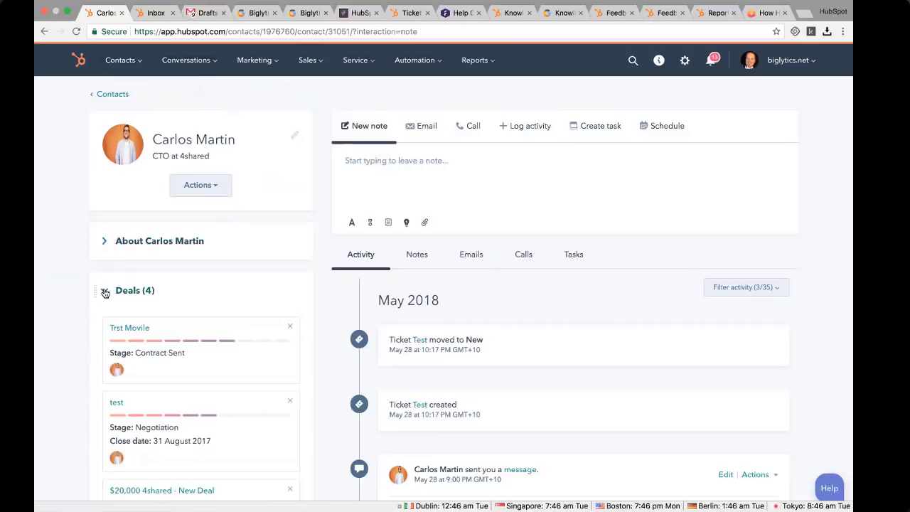
pyautogui.click(105, 291)
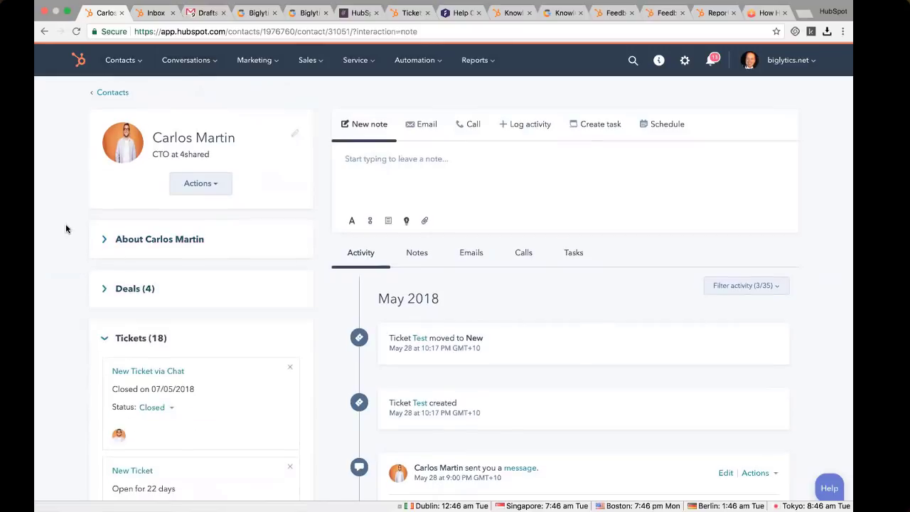
# Check which activity types are selected in the contact timeline's activity filter
pyautogui.scroll(-5, 65, 223)
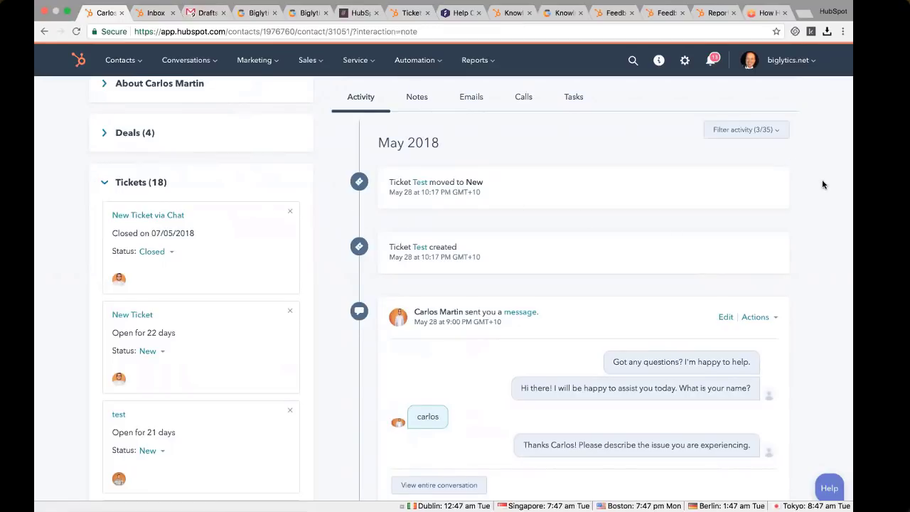
pyautogui.scroll(3, 823, 184)
pyautogui.scroll(-1, 823, 184)
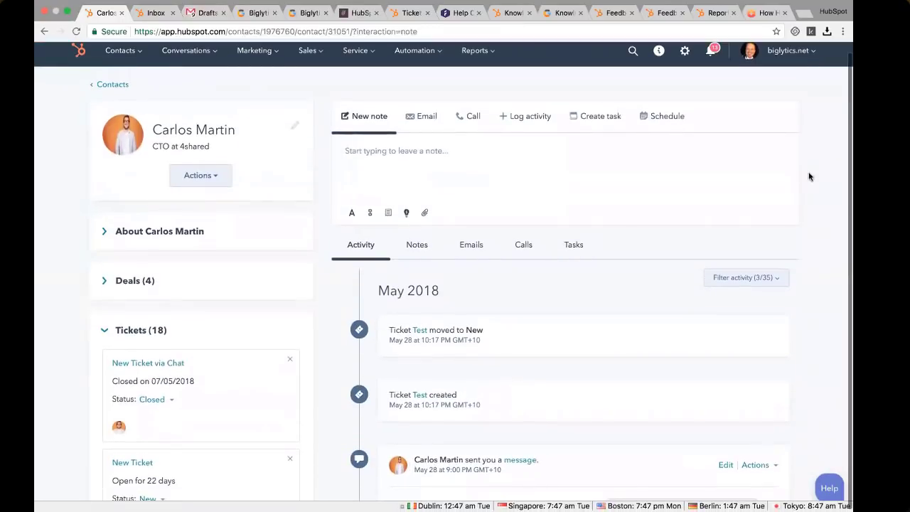
pyautogui.click(782, 281)
pyautogui.scroll(-3, 612, 245)
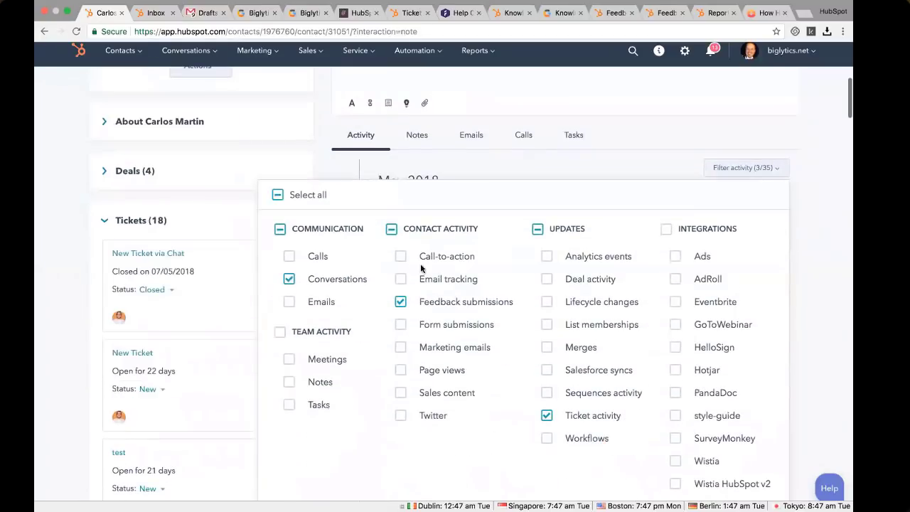
pyautogui.click(289, 279)
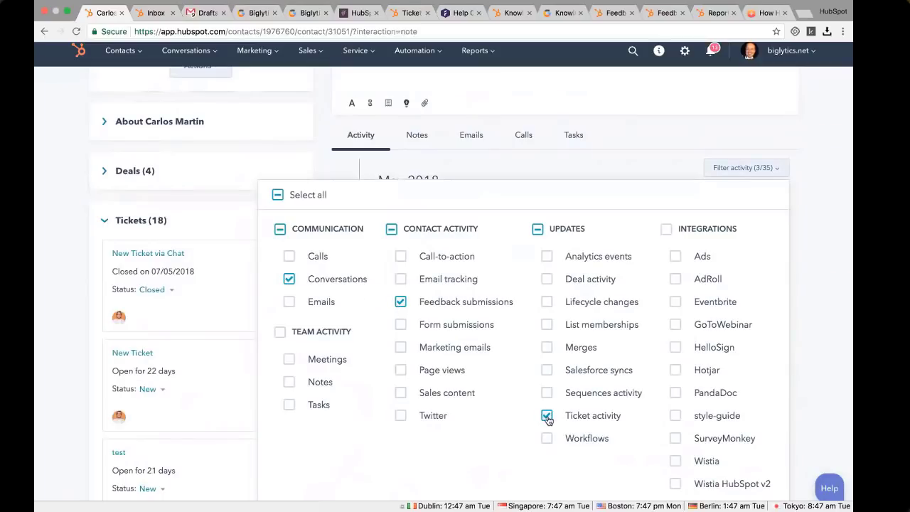
pyautogui.click(819, 214)
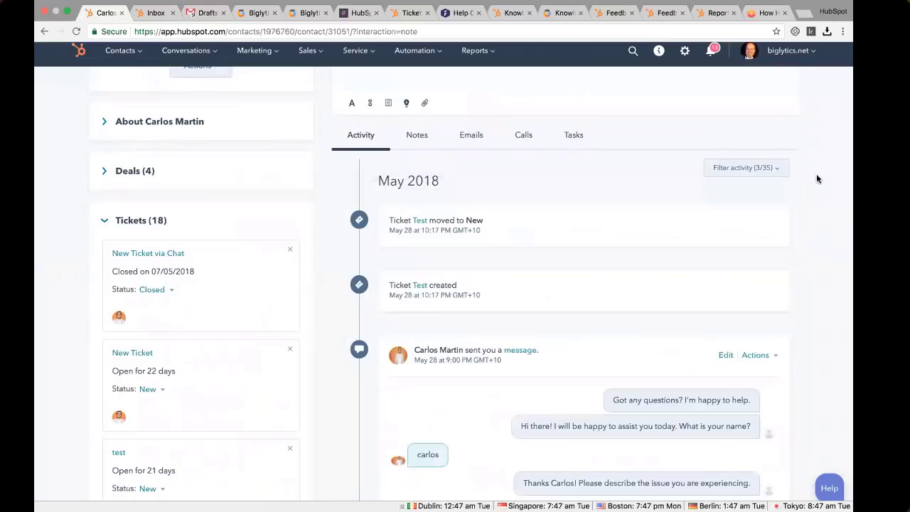
# Read through the contact's activity timeline, examining the chat conversations and ticket status updates
pyautogui.scroll(-1, 482, 187)
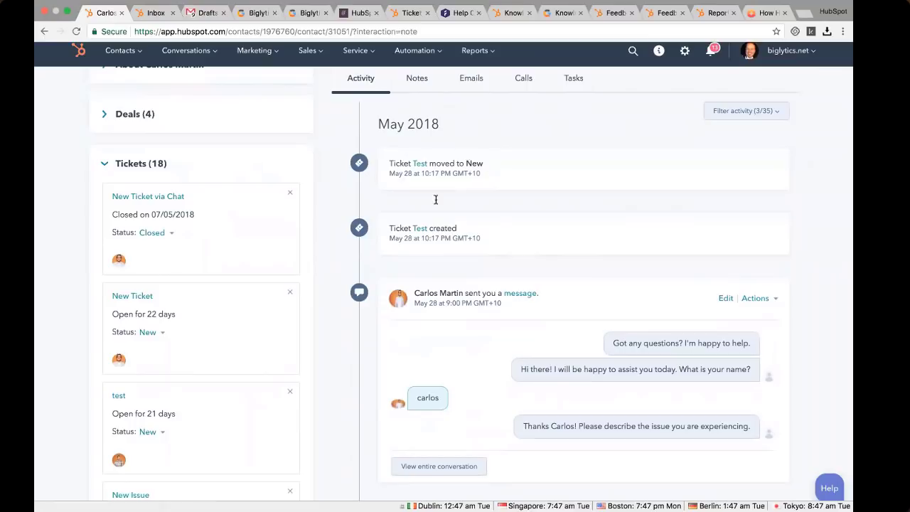
pyautogui.scroll(-1, 559, 213)
pyautogui.scroll(-3, 559, 213)
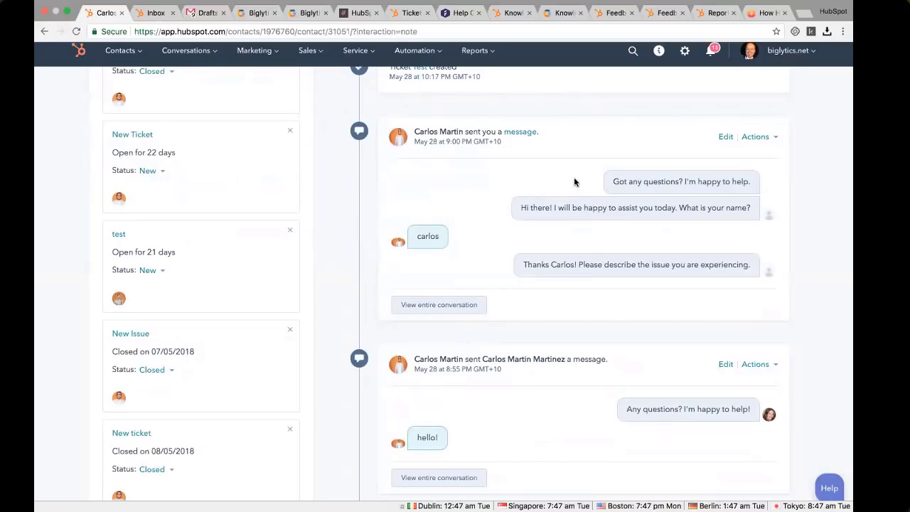
pyautogui.scroll(-5, 575, 182)
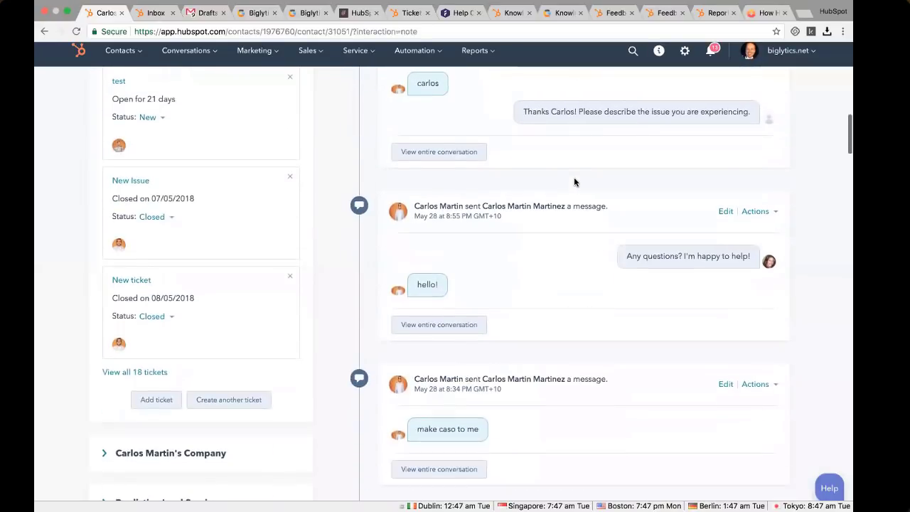
pyautogui.scroll(-4, 575, 182)
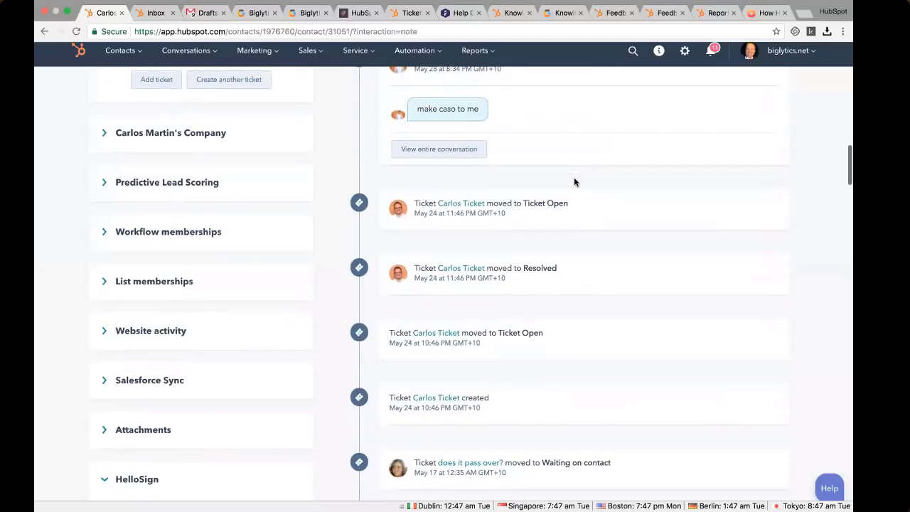
pyautogui.scroll(-6, 575, 182)
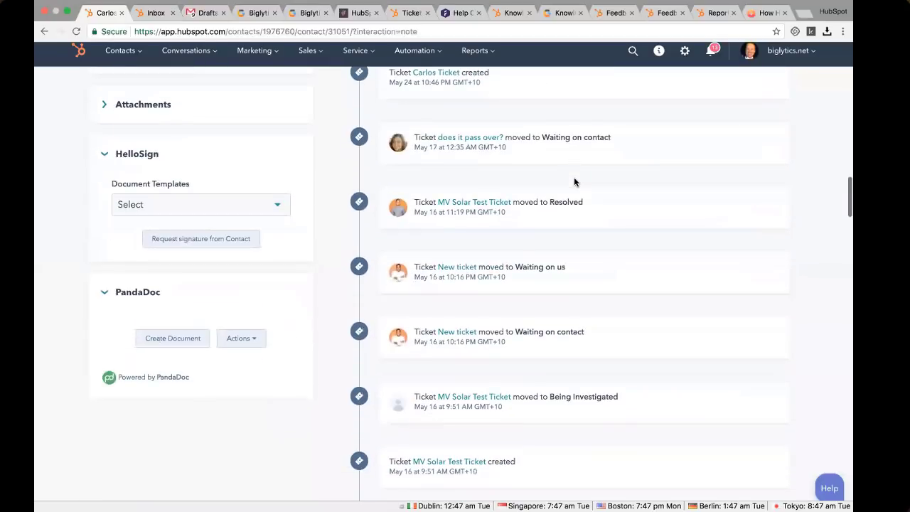
pyautogui.scroll(15, 575, 182)
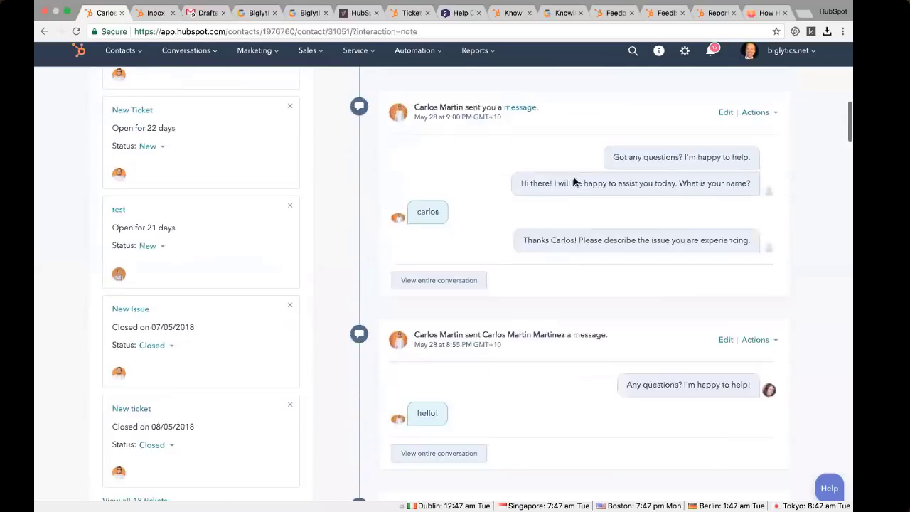
# Filter the contact's timeline to feedback submissions only by excluding Conversations and Ticket activity
pyautogui.click(761, 154)
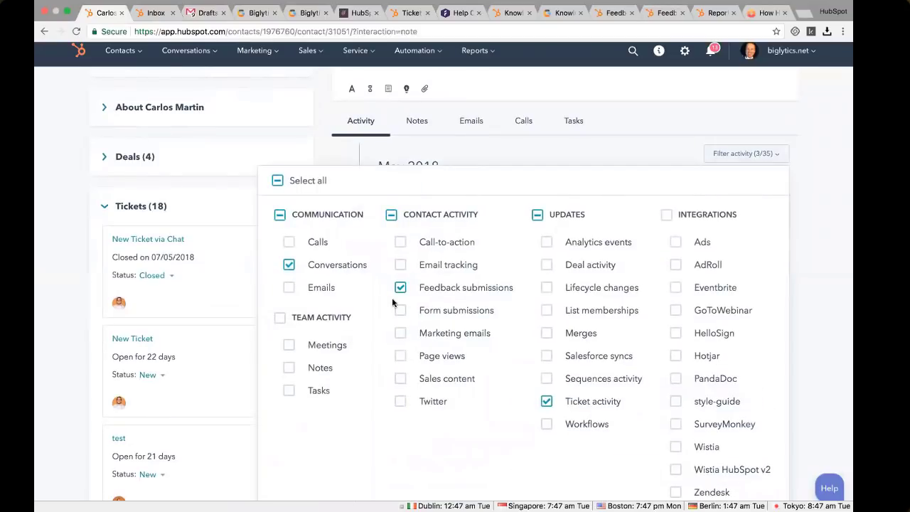
pyautogui.click(289, 264)
pyautogui.click(546, 401)
pyautogui.click(816, 235)
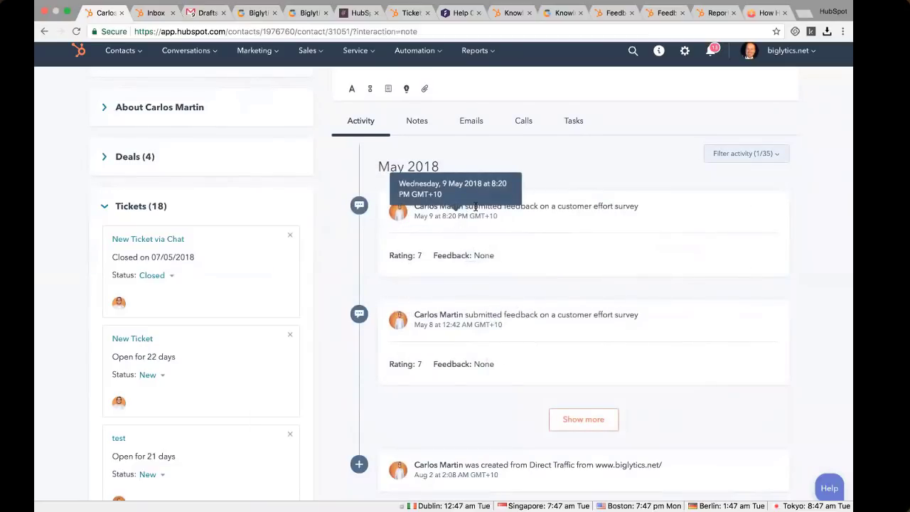
# Examine the most recent customer effort survey submission and its rating in the timeline
pyautogui.moveTo(516, 207); pyautogui.dragTo(691, 207)
pyautogui.click(690, 206)
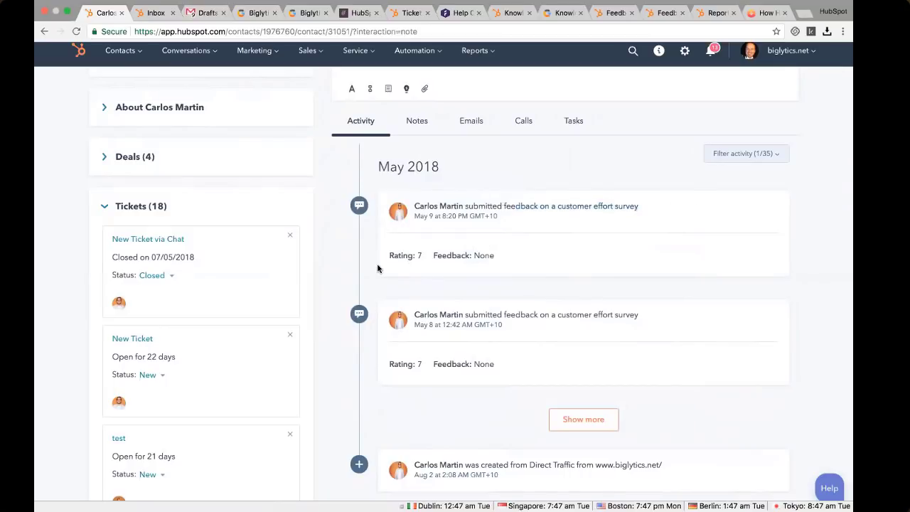
pyautogui.moveTo(389, 255); pyautogui.dragTo(424, 255)
pyautogui.click(547, 254)
# View the HubSpot conversations inbox and switch to the drafted support email in Gmail, entering the subject "Help!"
pyautogui.click(152, 14)
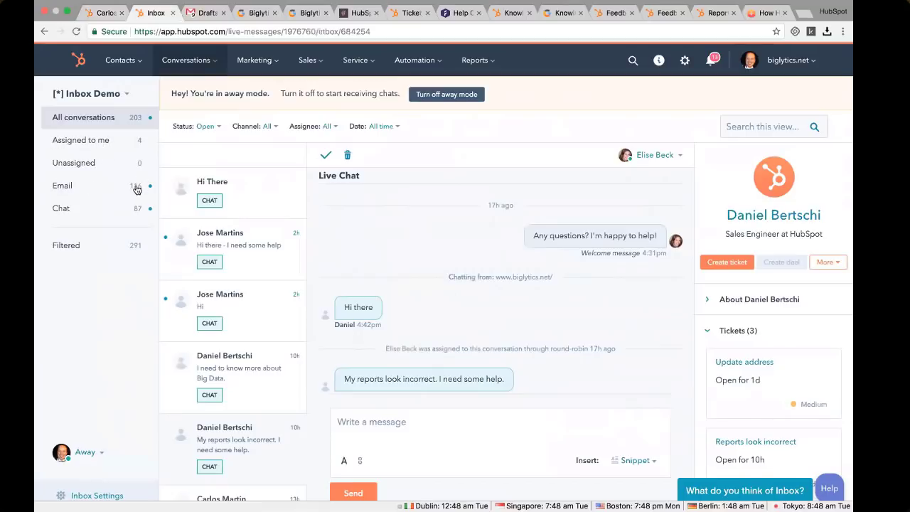
pyautogui.click(202, 12)
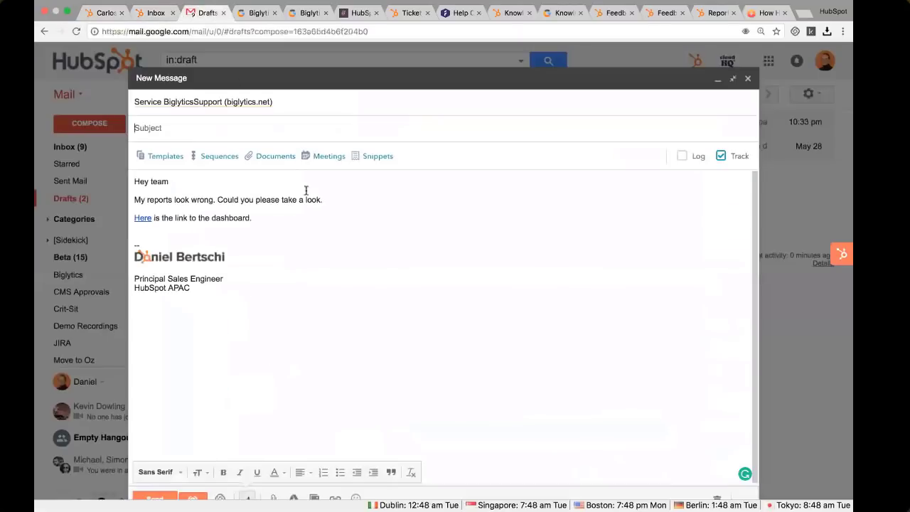
pyautogui.moveTo(254, 105)
pyautogui.write('Help!')
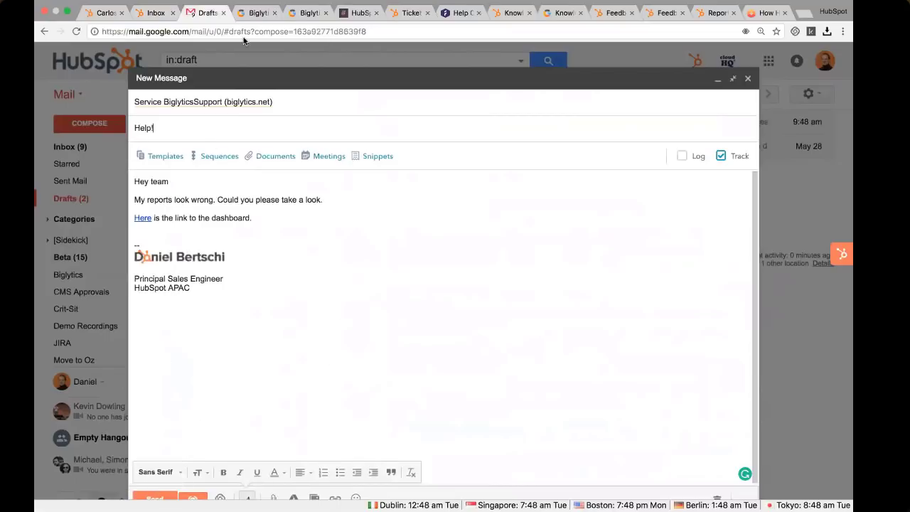
# Switch to the Biglytics website and review the home page live chat and the HubBot conversation on the bots page
pyautogui.click(251, 15)
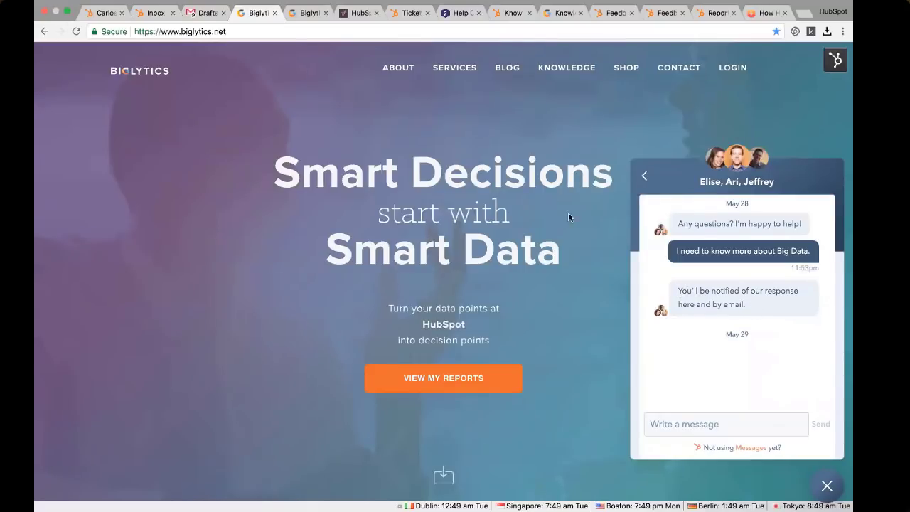
pyautogui.click(299, 15)
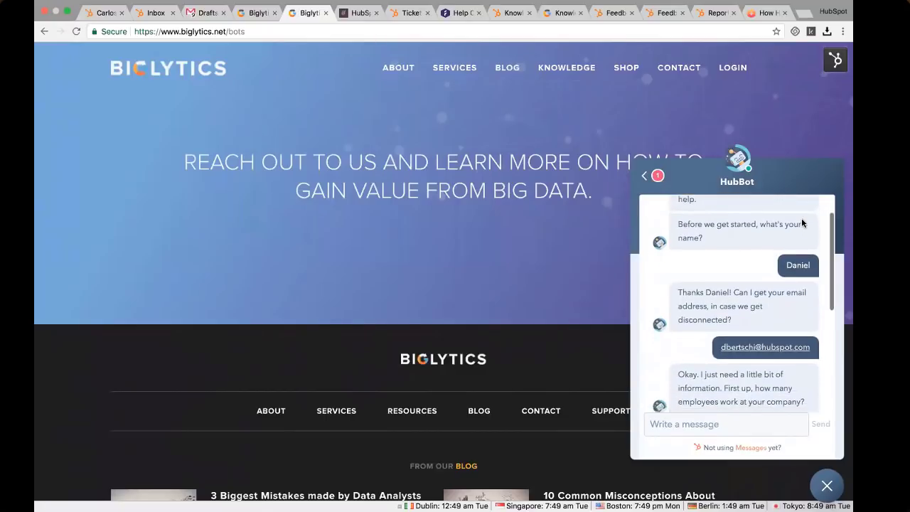
pyautogui.scroll(-1, 817, 246)
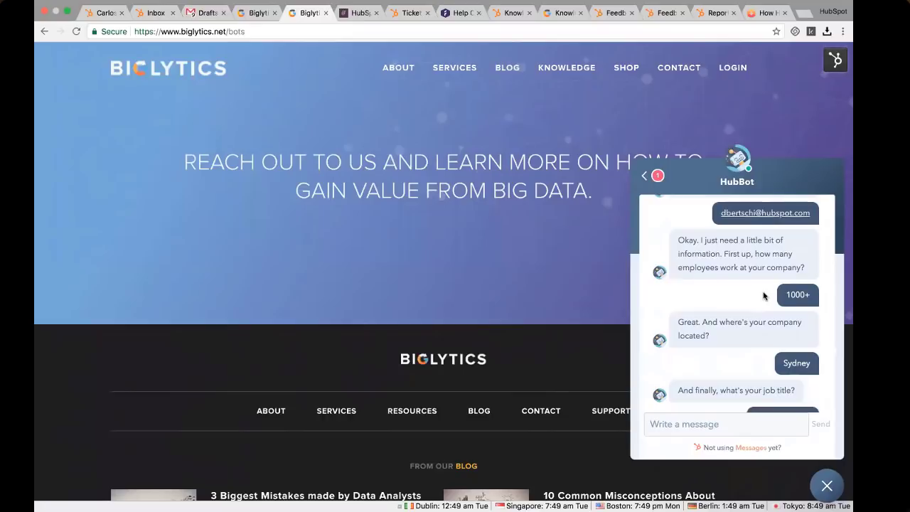
pyautogui.scroll(-3, 763, 296)
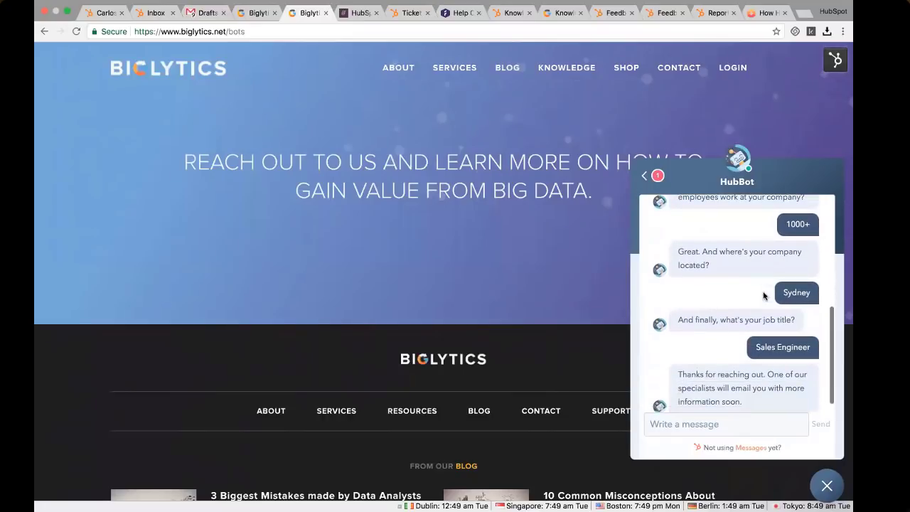
pyautogui.scroll(-1, 763, 295)
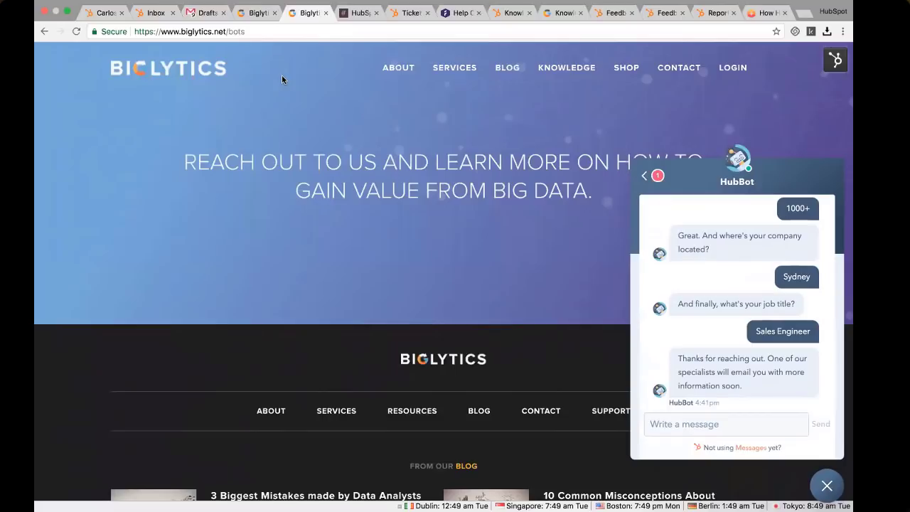
# Switch to Slack and reply "Sorry, still there?" in the HubSpot live chat thread
pyautogui.click(349, 14)
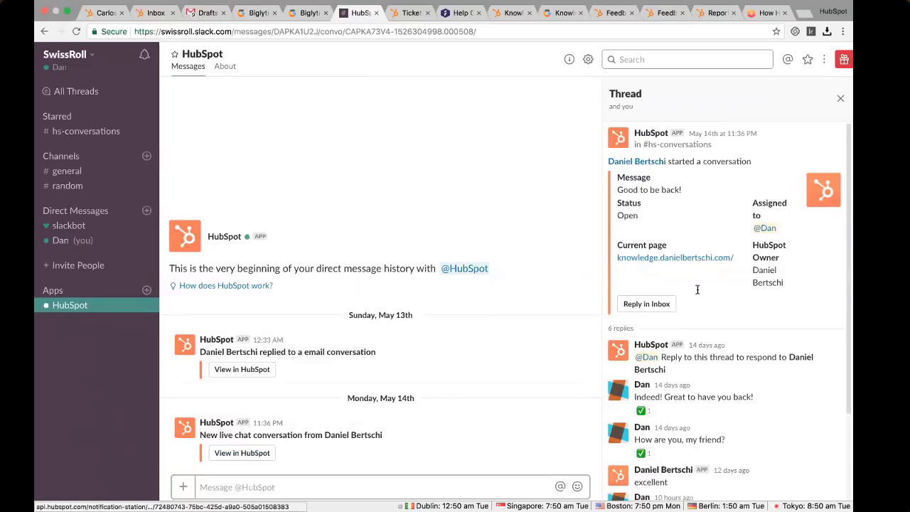
pyautogui.scroll(-4, 697, 290)
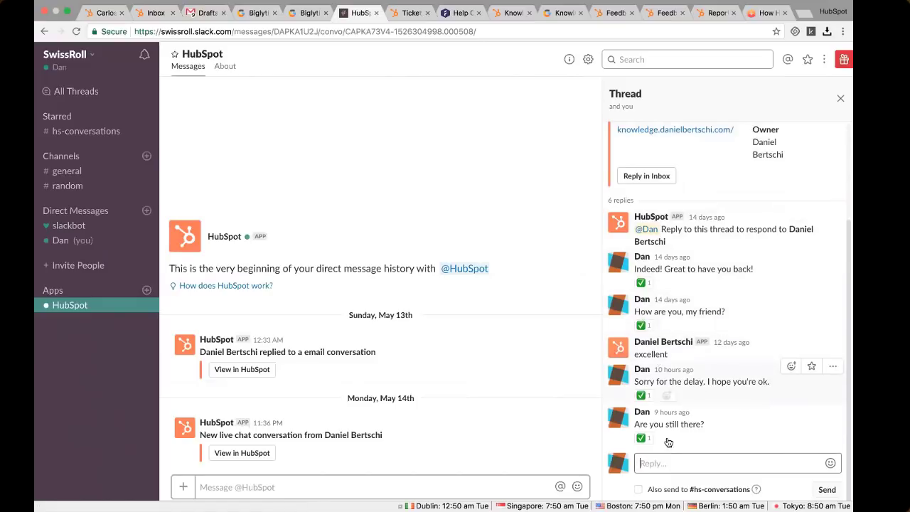
pyautogui.click(649, 463)
pyautogui.write('A')
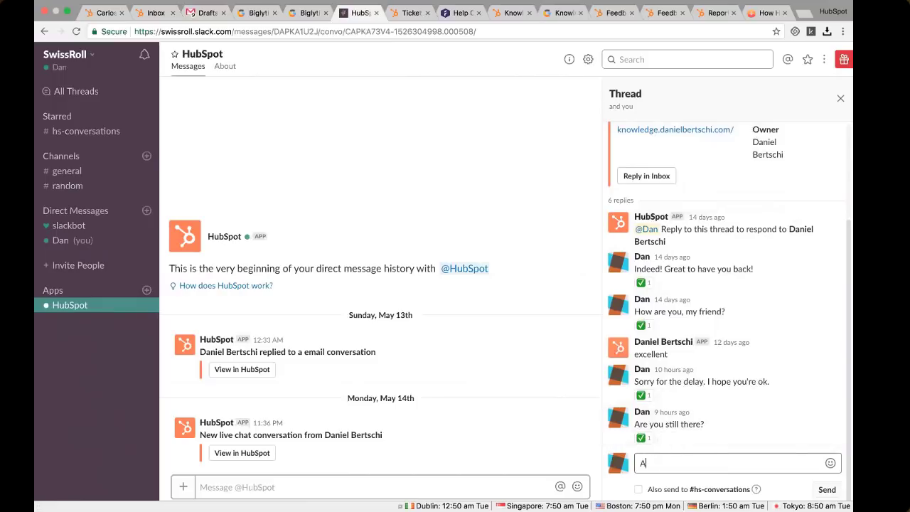
pyautogui.write('n')
pyautogui.press('BackSpace')
pyautogui.press('BackSpace')
pyautogui.write('Sorry, still there')
pyautogui.press('Return')
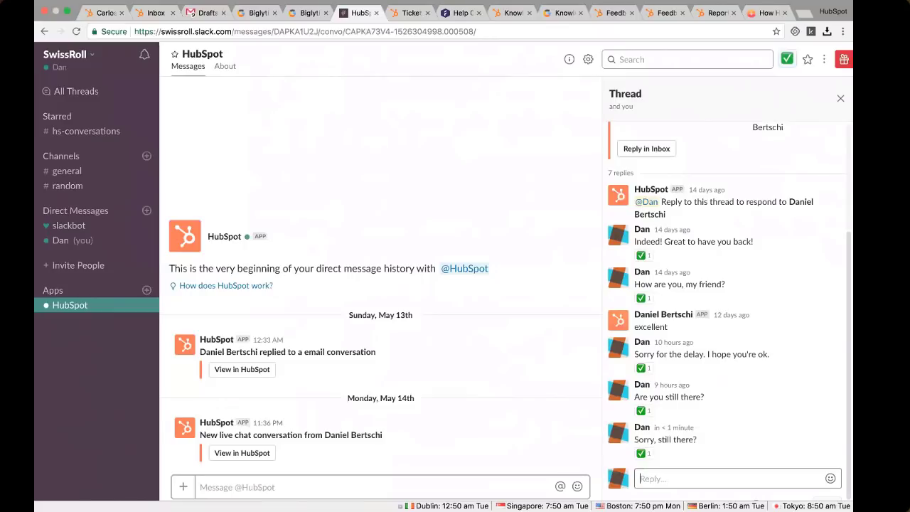
# Switch to the HubSpot conversations inbox and look through the status, channel and assignee filter options
pyautogui.click(153, 16)
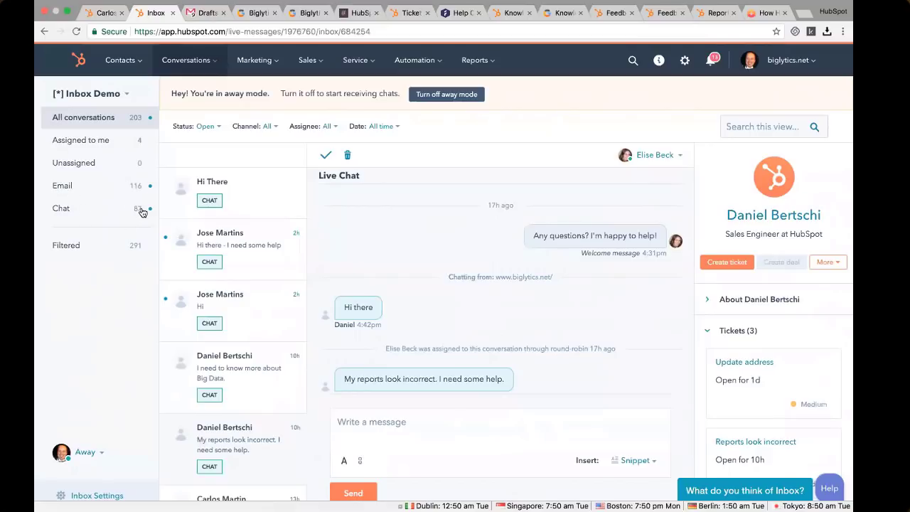
pyautogui.click(213, 126)
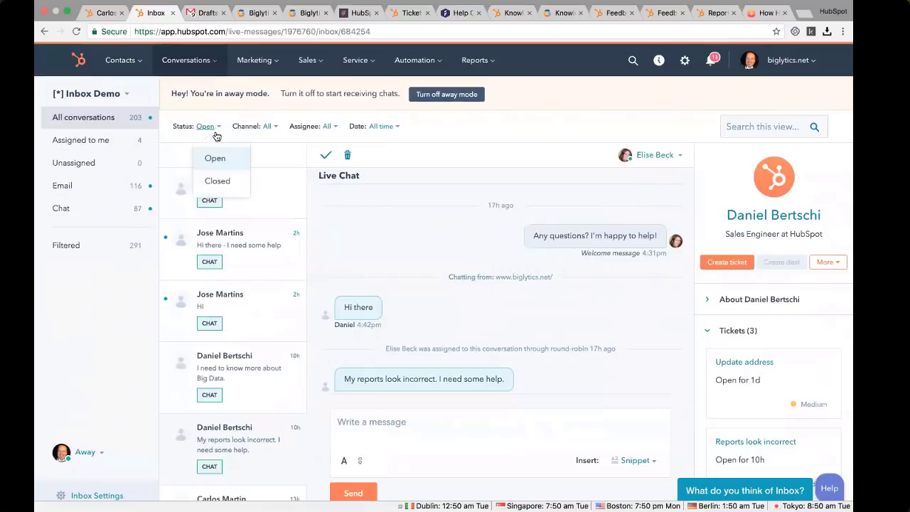
pyautogui.click(274, 127)
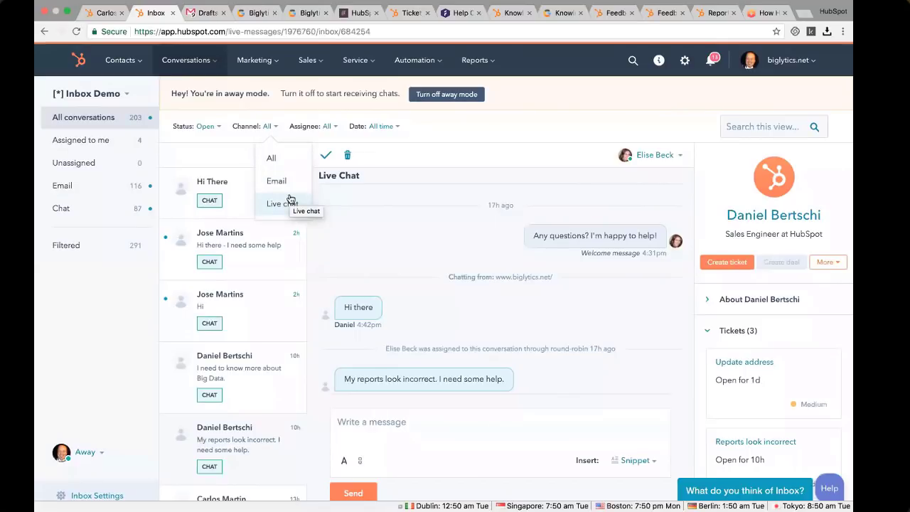
pyautogui.click(338, 128)
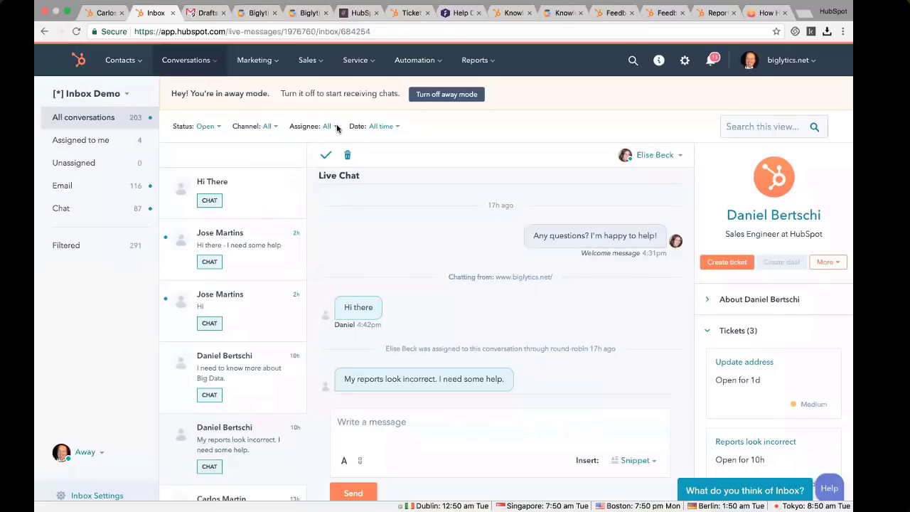
pyautogui.click(333, 128)
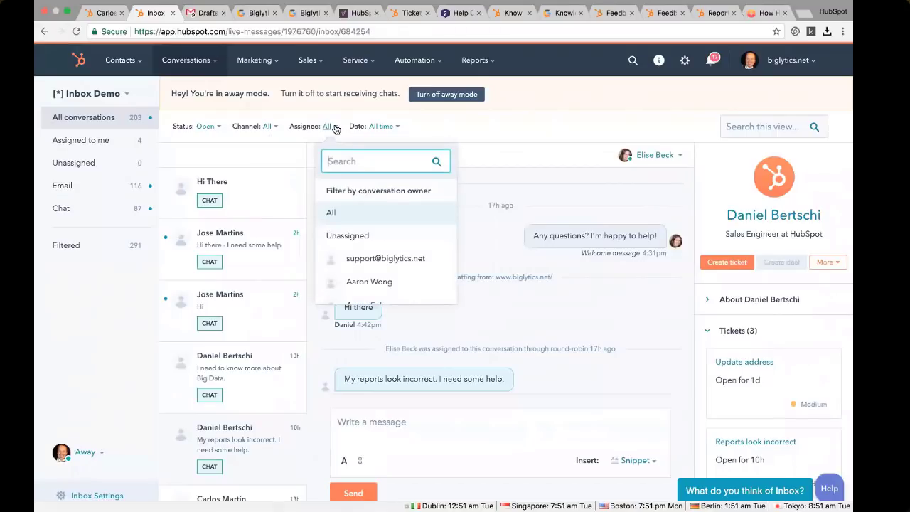
pyautogui.click(427, 124)
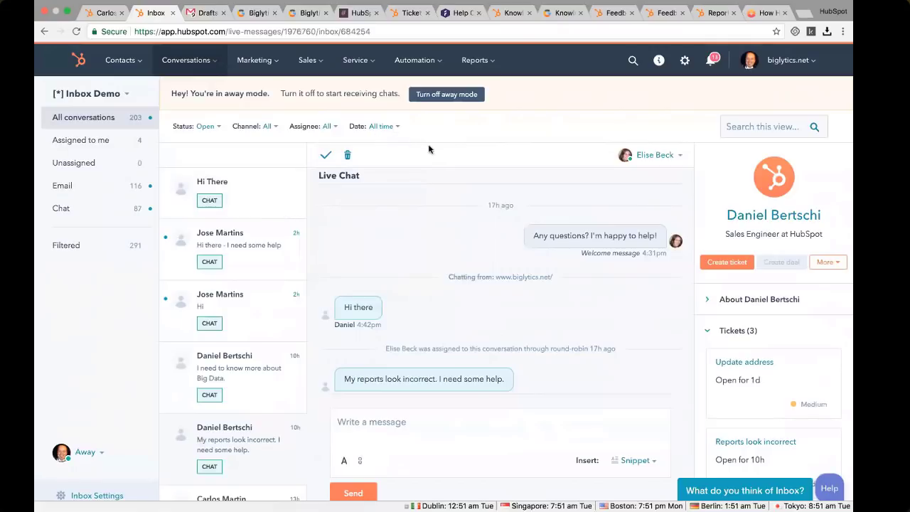
# Turn off away mode and assign the open live chat conversation to yourself
pyautogui.scroll(-1, 429, 148)
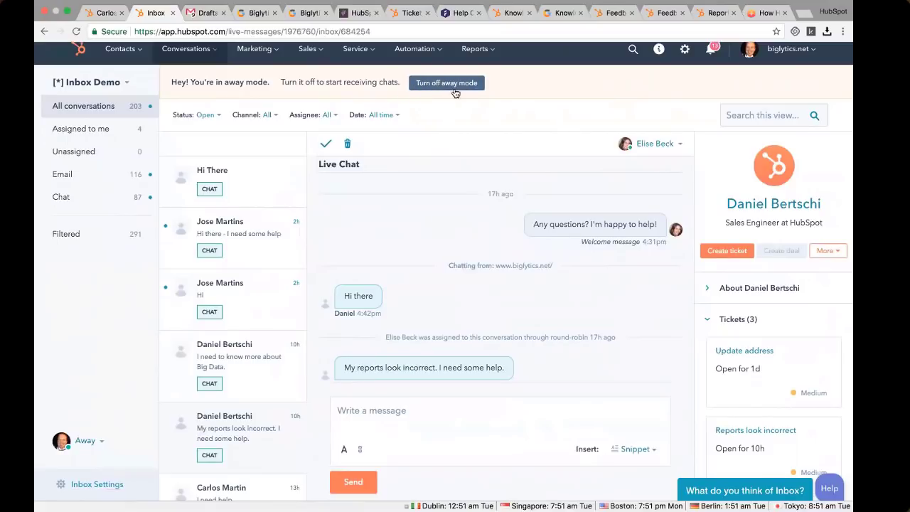
pyautogui.click(102, 443)
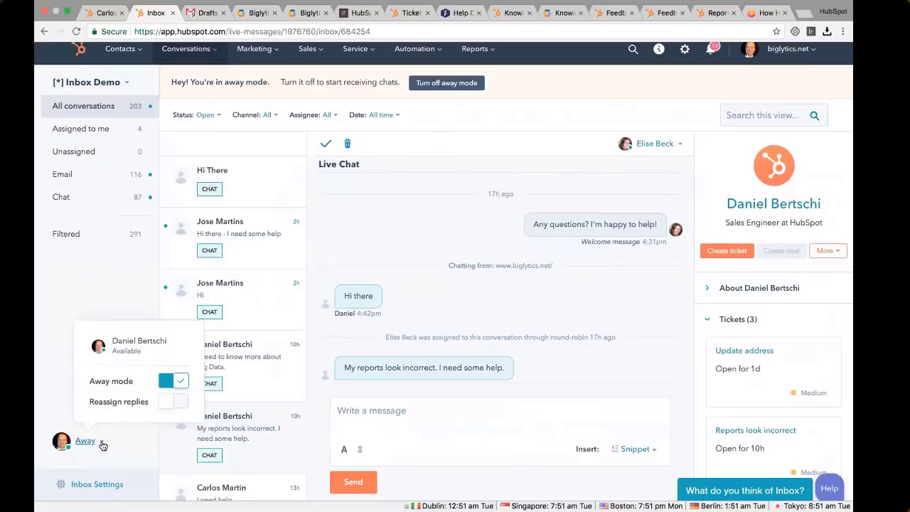
pyautogui.click(166, 385)
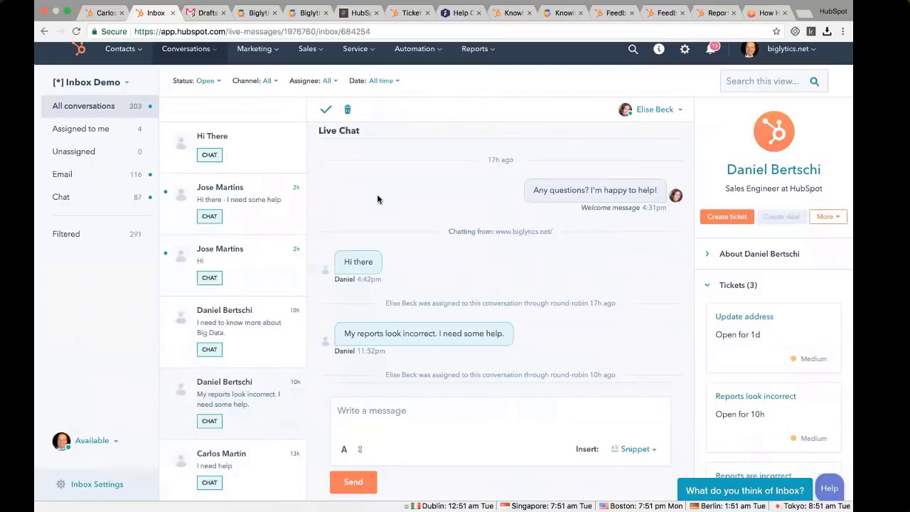
pyautogui.click(658, 110)
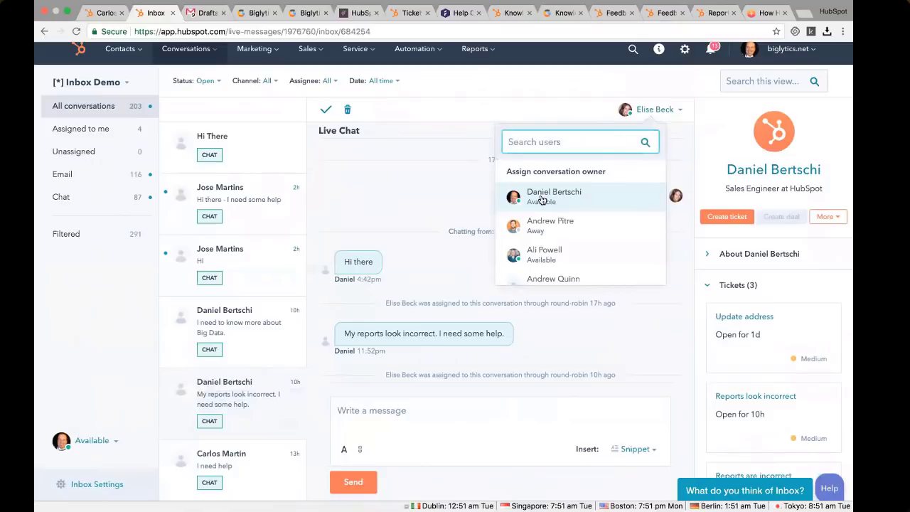
pyautogui.click(540, 200)
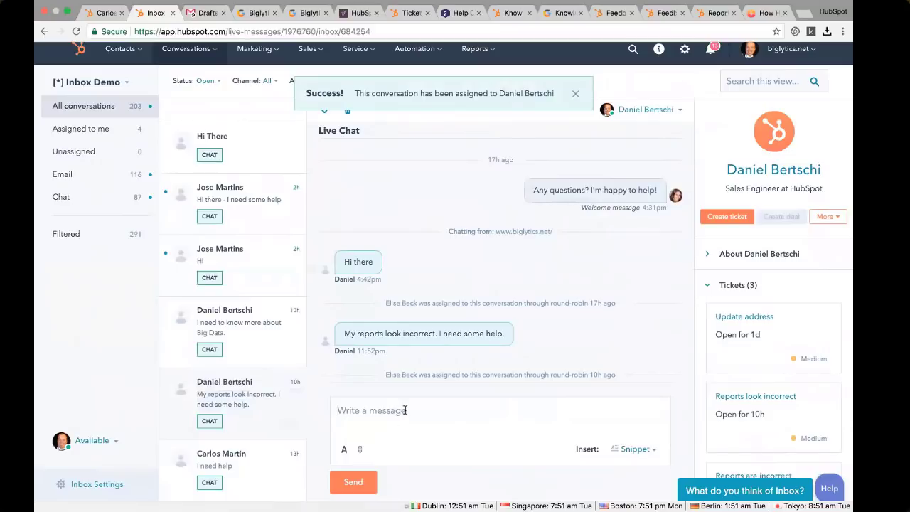
# Expand the contact's About section beside the live chat, review the contact properties and collapse the section again
pyautogui.click(708, 255)
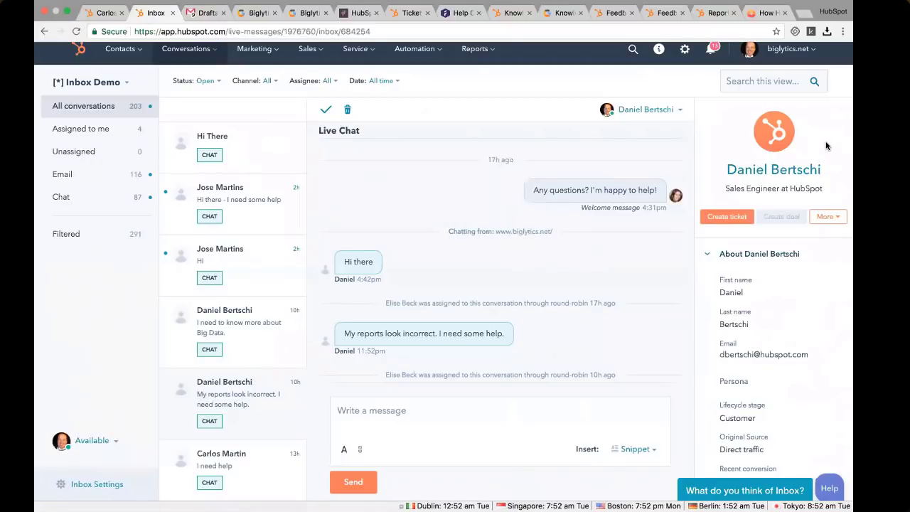
pyautogui.scroll(-3, 827, 145)
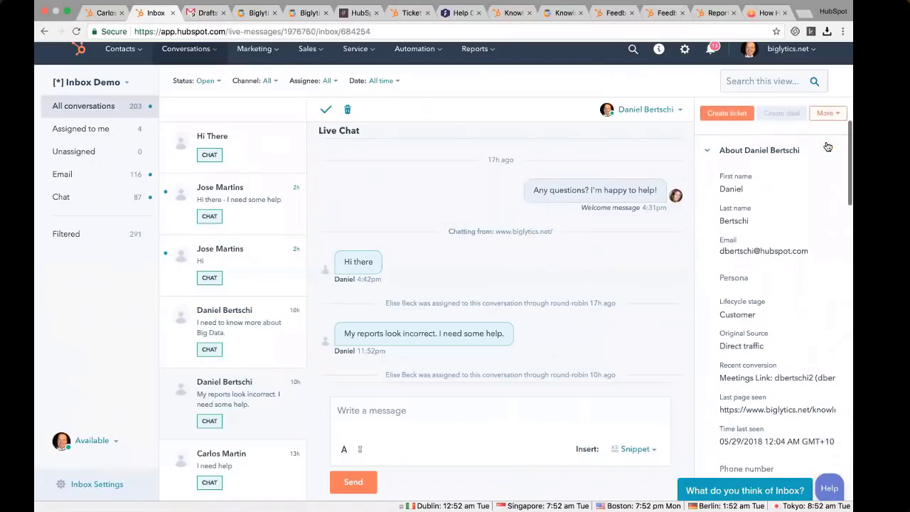
pyautogui.scroll(-5, 827, 146)
pyautogui.scroll(2, 827, 142)
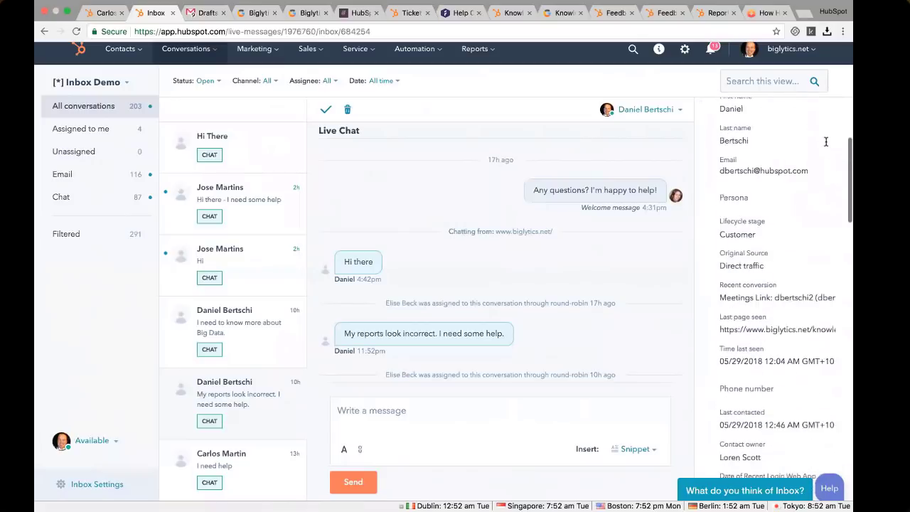
pyautogui.scroll(3, 826, 141)
pyautogui.click(709, 156)
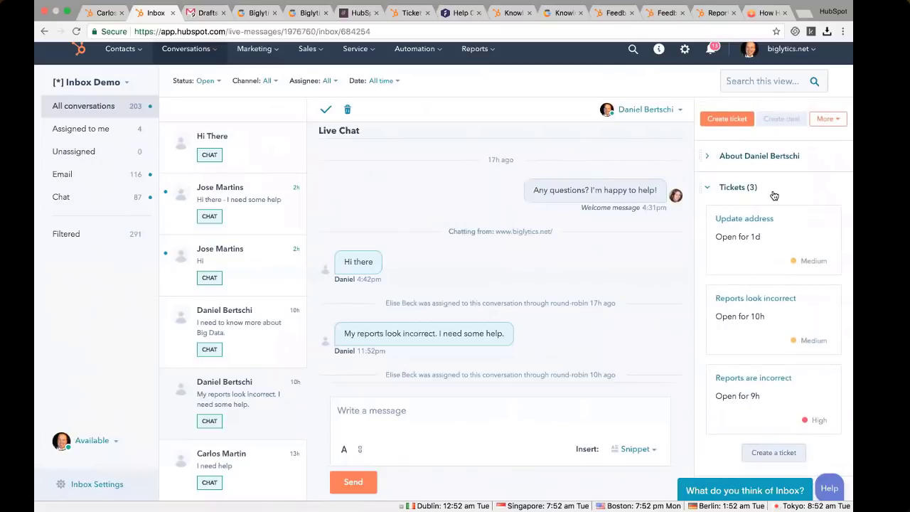
# Review the contact's tickets, including the "Update address" preview, as well as the Deals and Past Conversations sections
pyautogui.scroll(1, 774, 195)
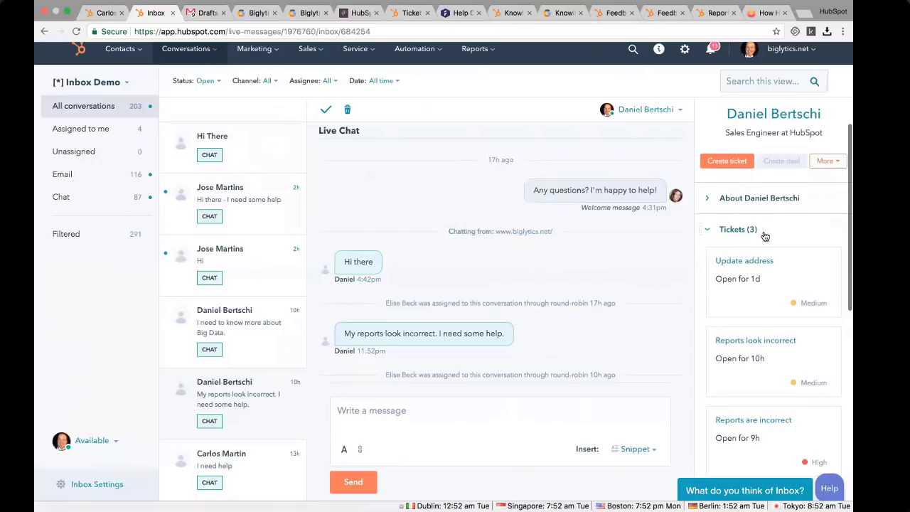
pyautogui.moveTo(729, 255)
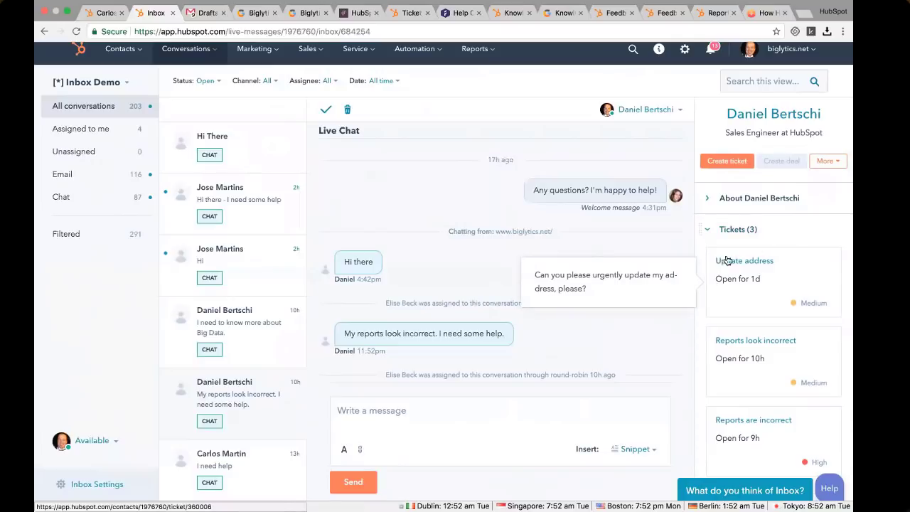
pyautogui.scroll(-4, 812, 230)
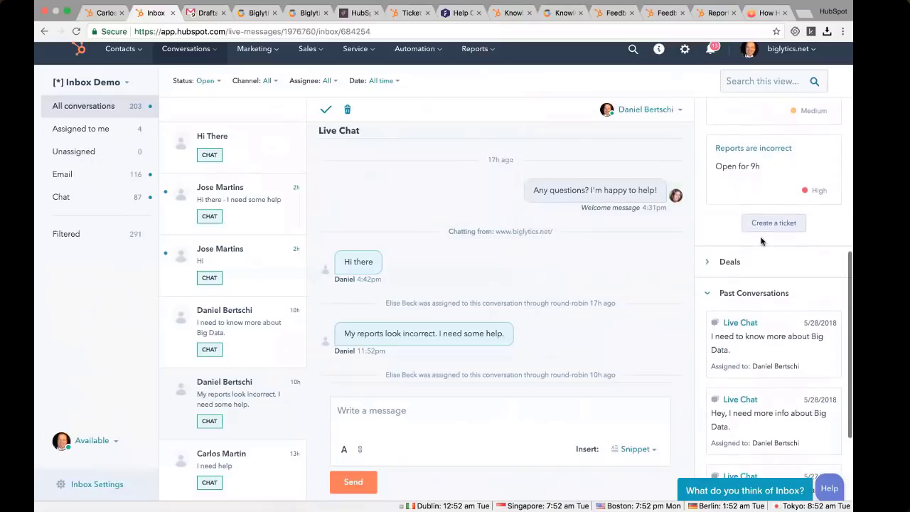
pyautogui.click(707, 262)
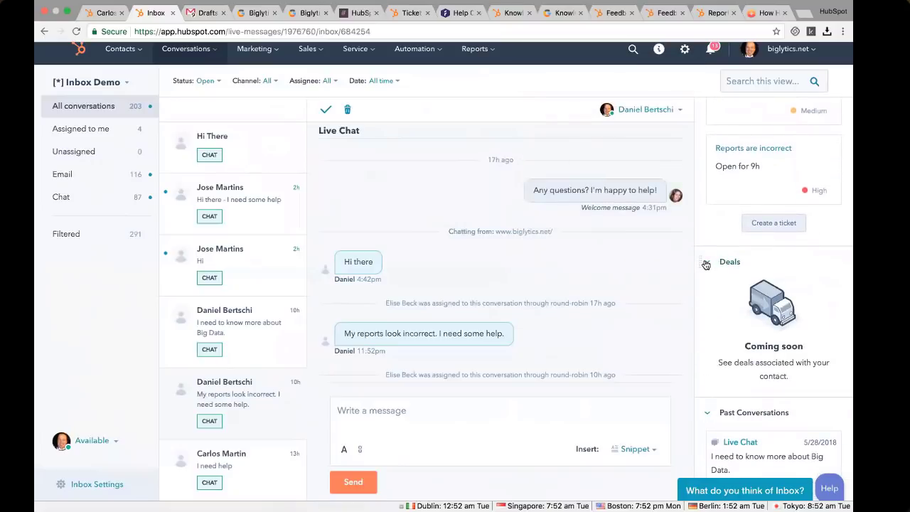
pyautogui.click(706, 264)
pyautogui.scroll(-3, 821, 234)
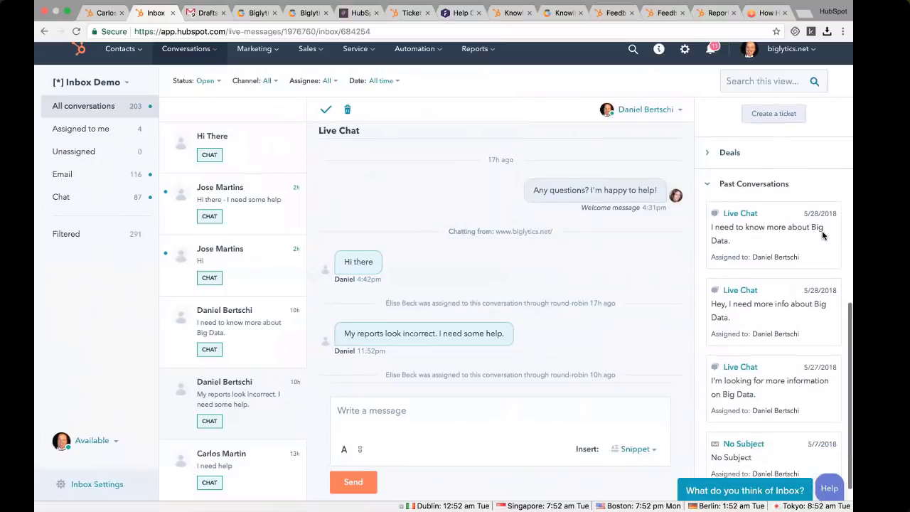
# View the additional actions offered for the contact, such as call, note, task and meeting invite
pyautogui.scroll(5, 823, 236)
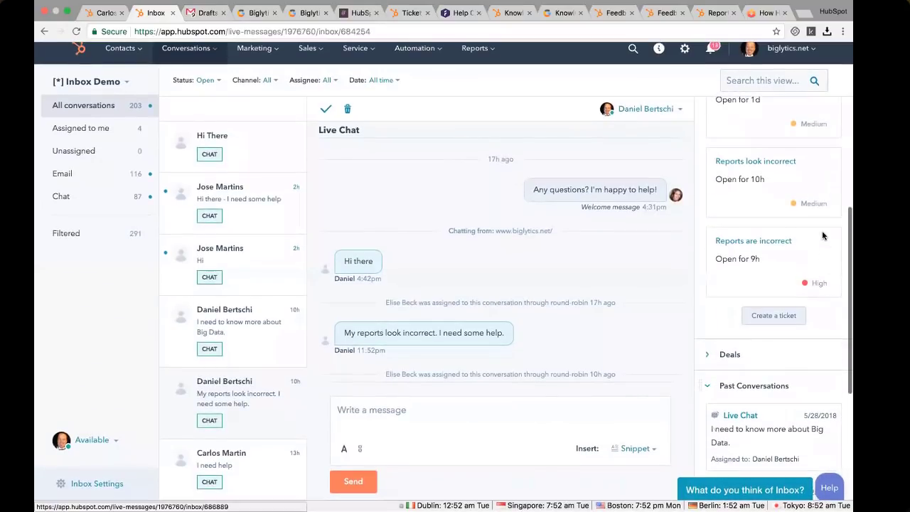
pyautogui.scroll(5, 825, 233)
pyautogui.click(831, 218)
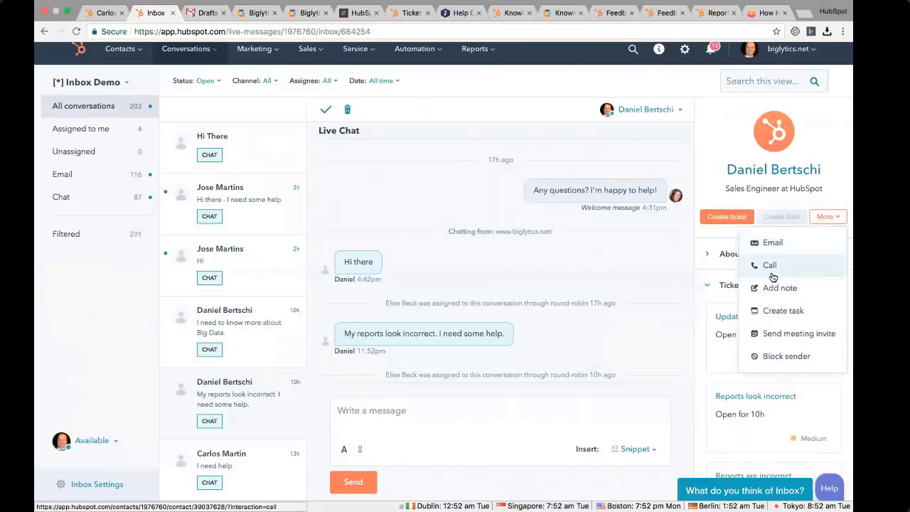
pyautogui.click(695, 335)
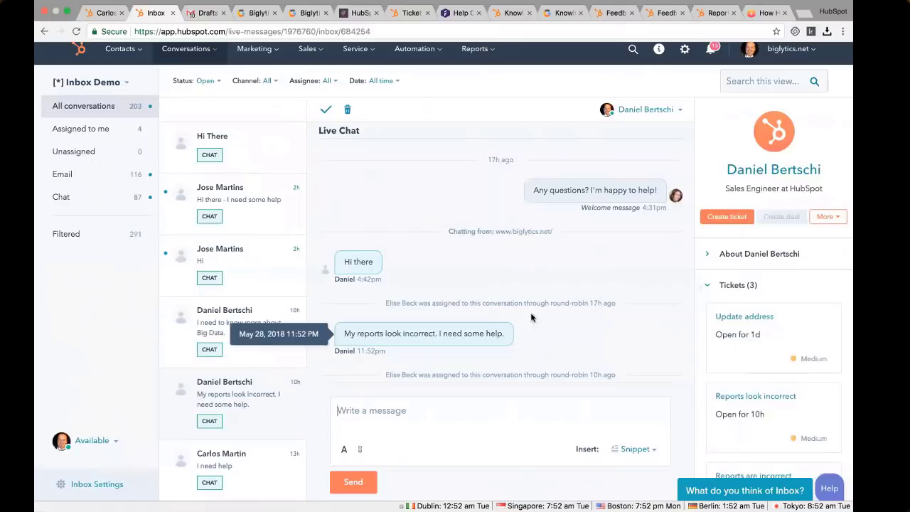
# Start a new ticket from the conversation named "Incorrect Reports - looks like a bug" in the [*] Technical Support pipeline
pyautogui.click(728, 218)
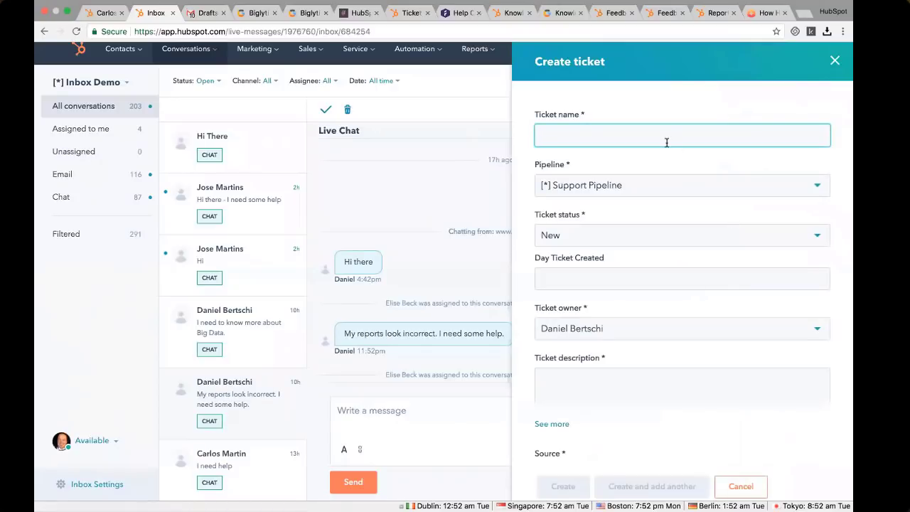
pyautogui.write('Incorrect Reports - looks like a bug')
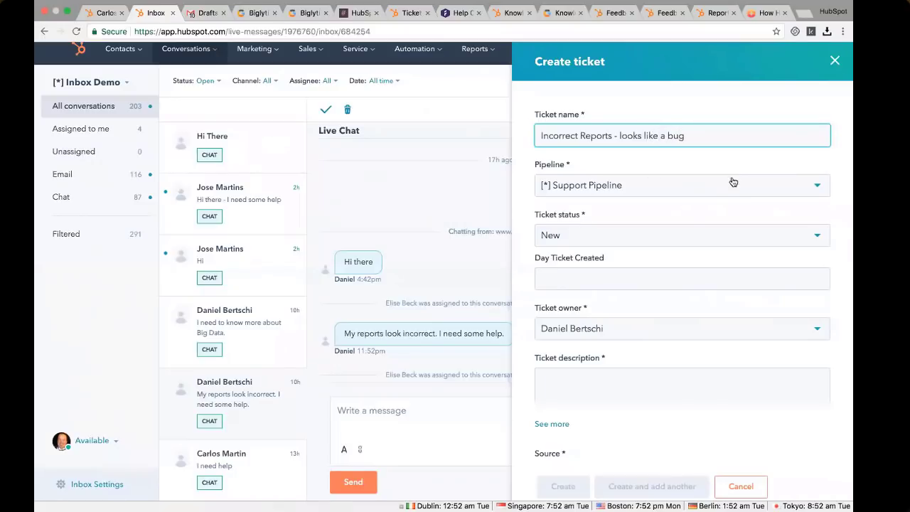
pyautogui.click(816, 185)
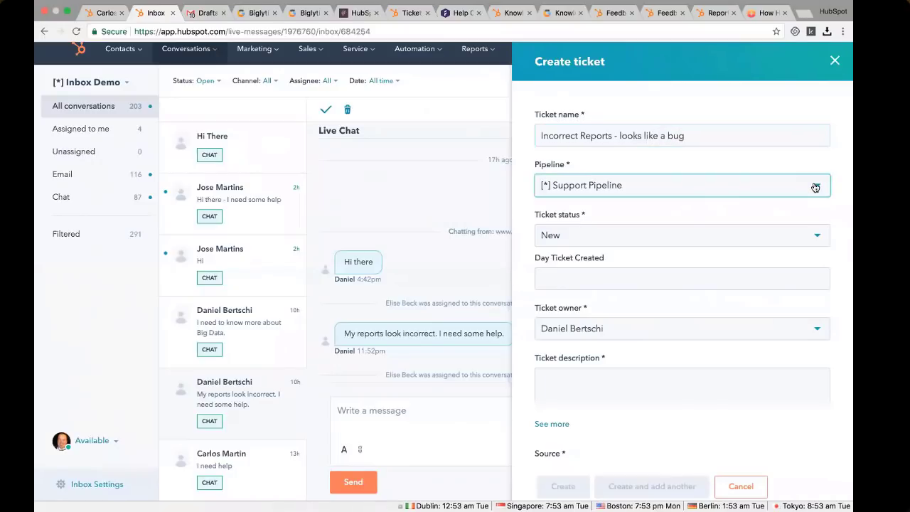
pyautogui.click(703, 260)
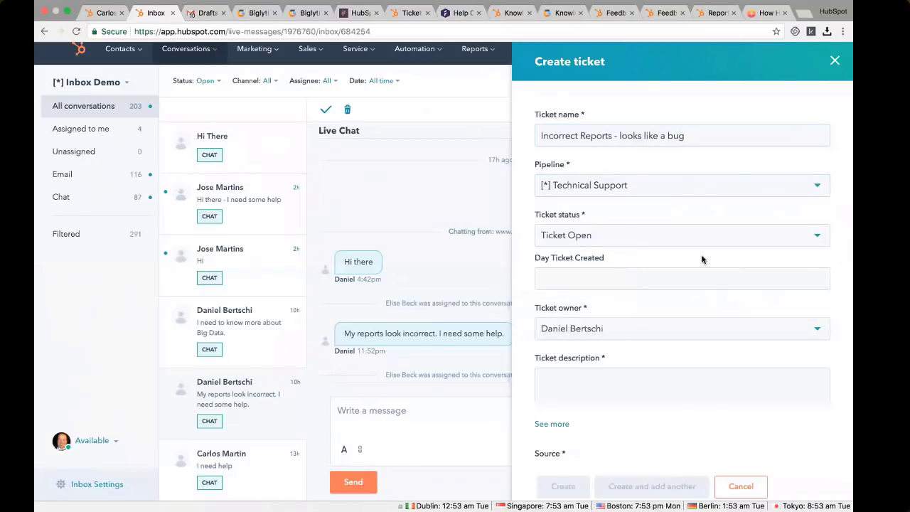
# Search the ticket owners by first name and set a different team member as the new ticket's owner
pyautogui.scroll(-1, 700, 214)
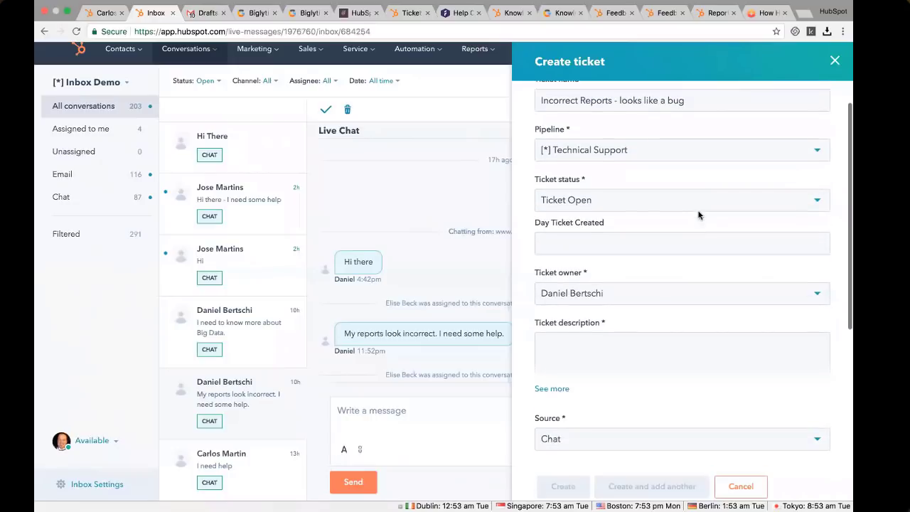
pyautogui.click(813, 294)
pyautogui.write('loren')
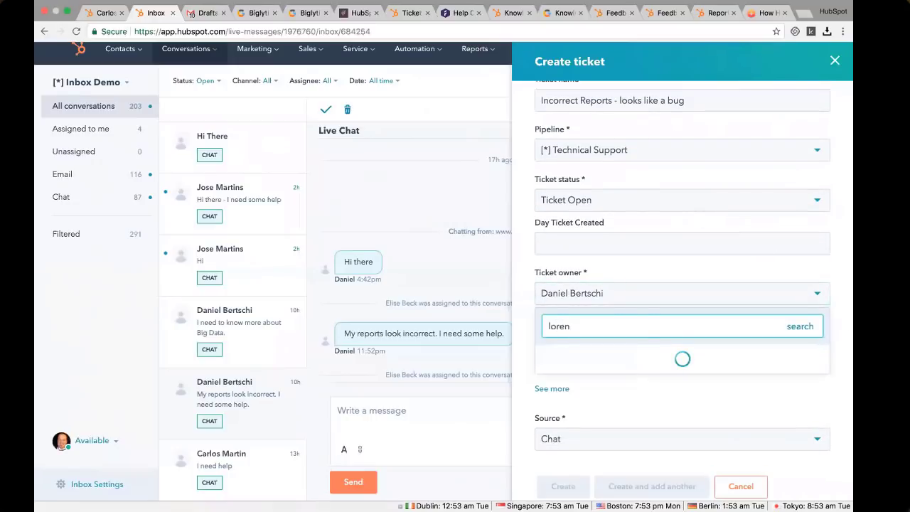
pyautogui.click(605, 359)
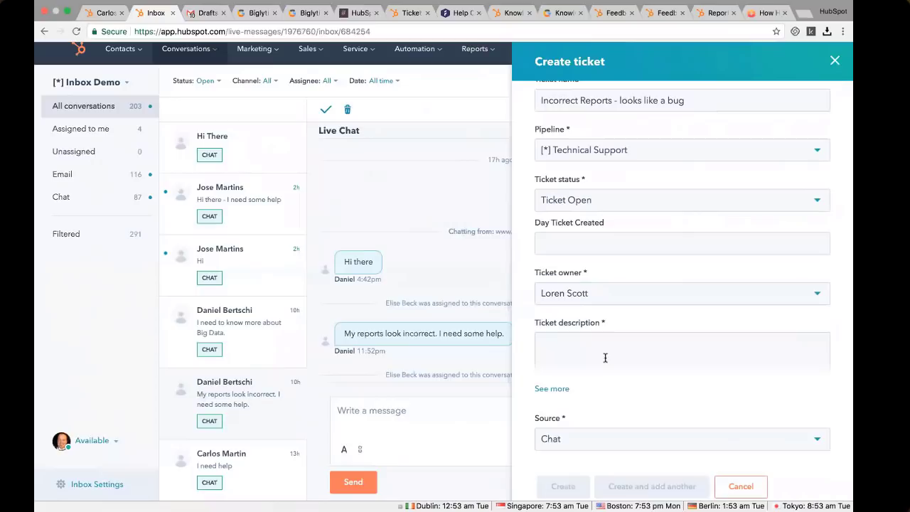
# Enter the ticket description "Their reports looks incorrect. Can you check, please."
pyautogui.scroll(-2, 645, 260)
pyautogui.click(645, 260)
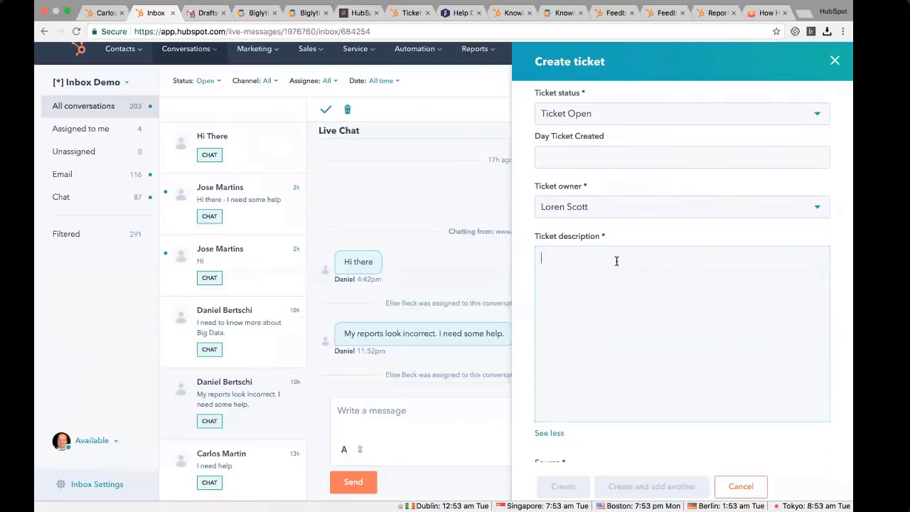
pyautogui.write('The')
pyautogui.write('ir errors')
pyautogui.press('BackSpace')
pyautogui.press('BackSpace')
pyautogui.press('BackSpace')
pyautogui.press('BackSpace')
pyautogui.write('eports looks inmcorr')
pyautogui.press('BackSpace')
pyautogui.press('BackSpace')
pyautogui.press('BackSpace')
pyautogui.press('BackSpace')
pyautogui.press('BackSpace')
pyautogui.write('correct. Can you c')
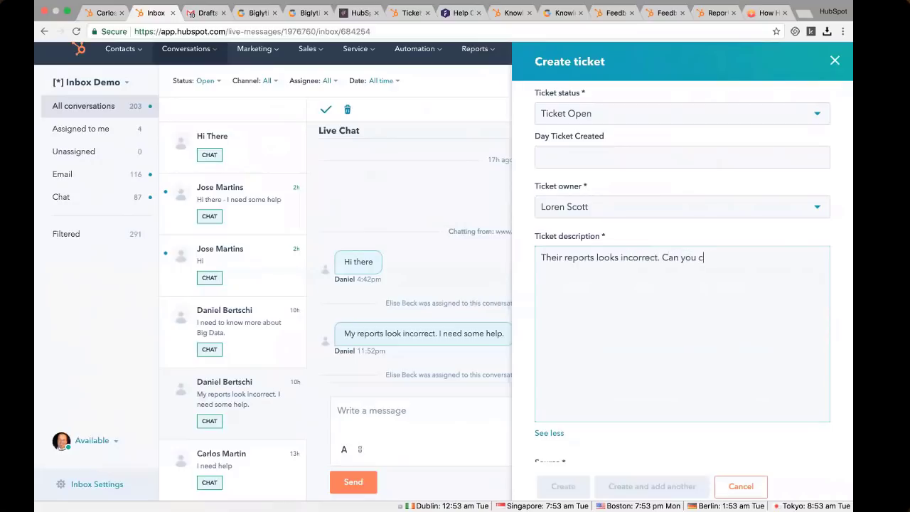
pyautogui.write('heck ')
pyautogui.write(' please.')
# Add "Pretty urgent as 3 deals are involved." to the end of the ticket description
pyautogui.scroll(-3, 612, 290)
pyautogui.scroll(1, 612, 290)
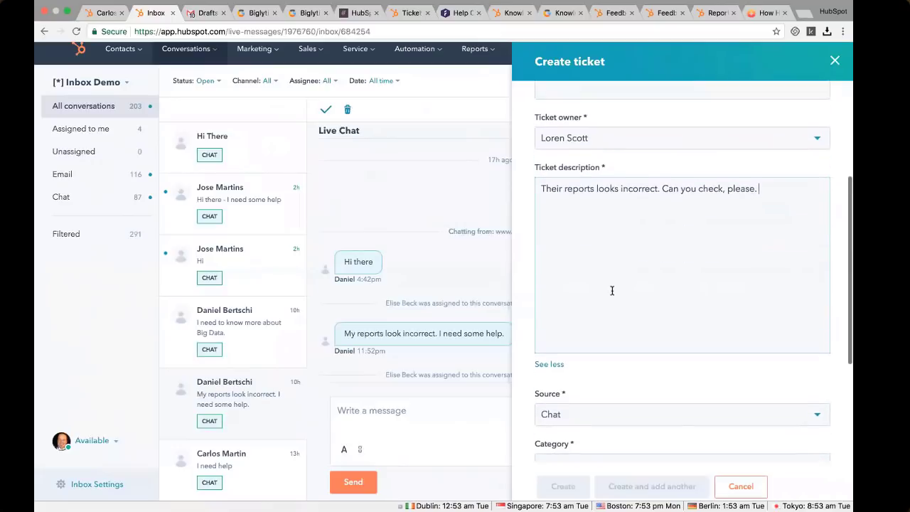
pyautogui.write('Pretty urg')
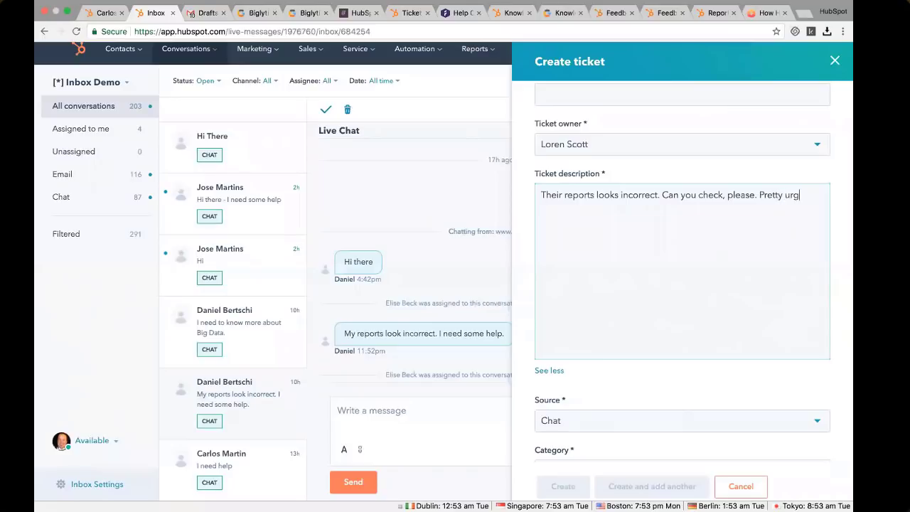
pyautogui.write('ent as 3 deals are involved.')
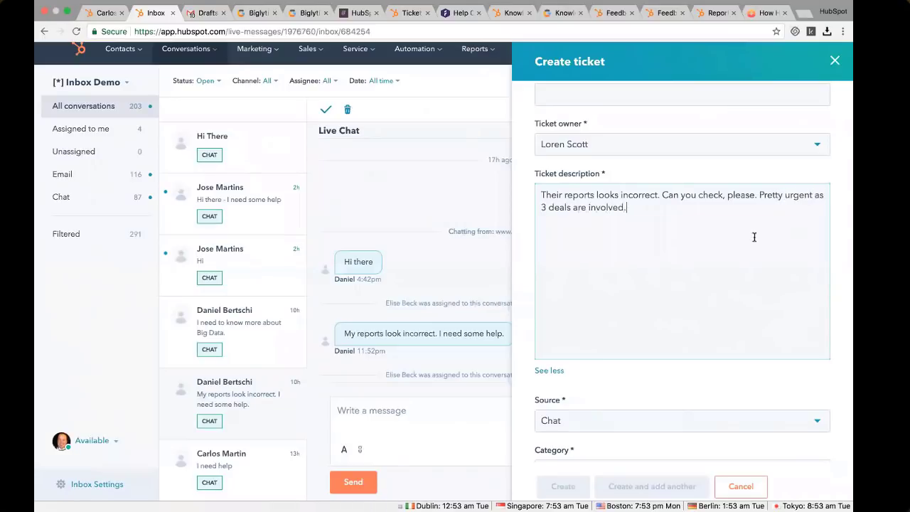
# Choose Chat as the ticket's source and set its category to Product issue
pyautogui.scroll(-4, 733, 236)
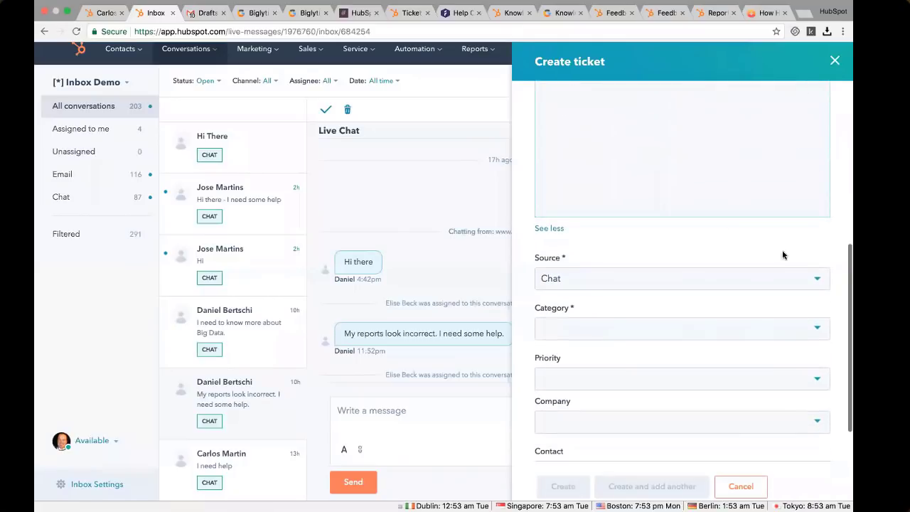
pyautogui.click(814, 274)
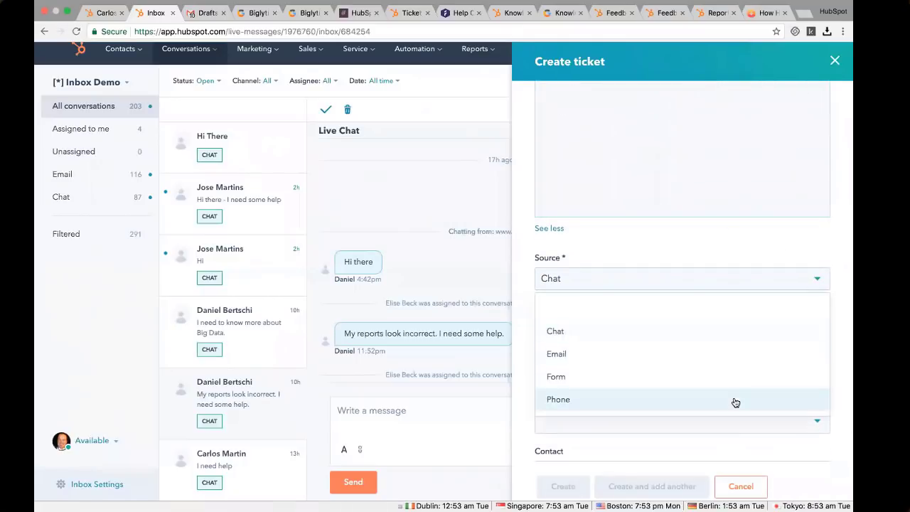
pyautogui.click(729, 332)
pyautogui.scroll(-2, 703, 246)
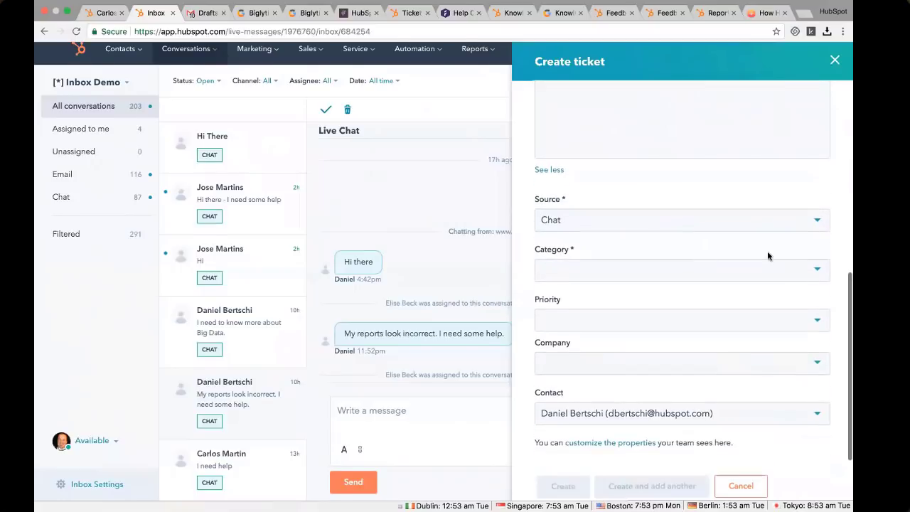
pyautogui.click(818, 270)
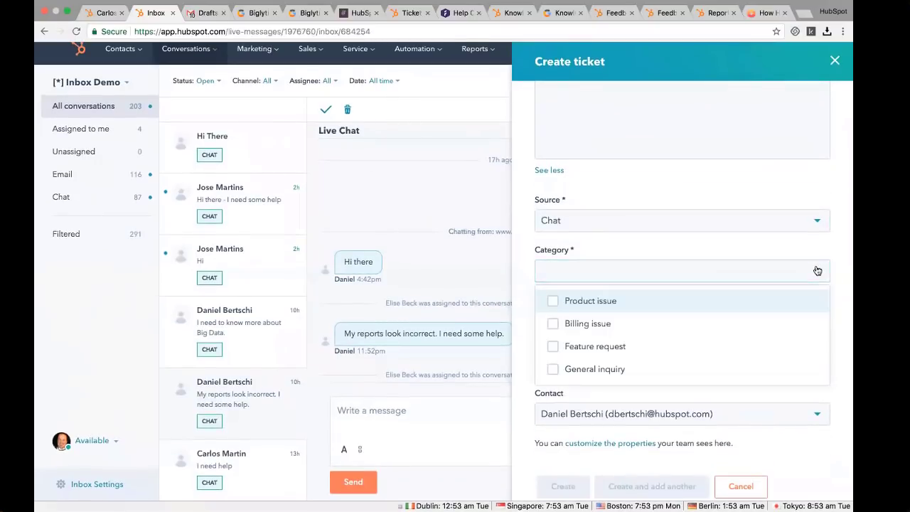
pyautogui.click(551, 304)
pyautogui.click(693, 240)
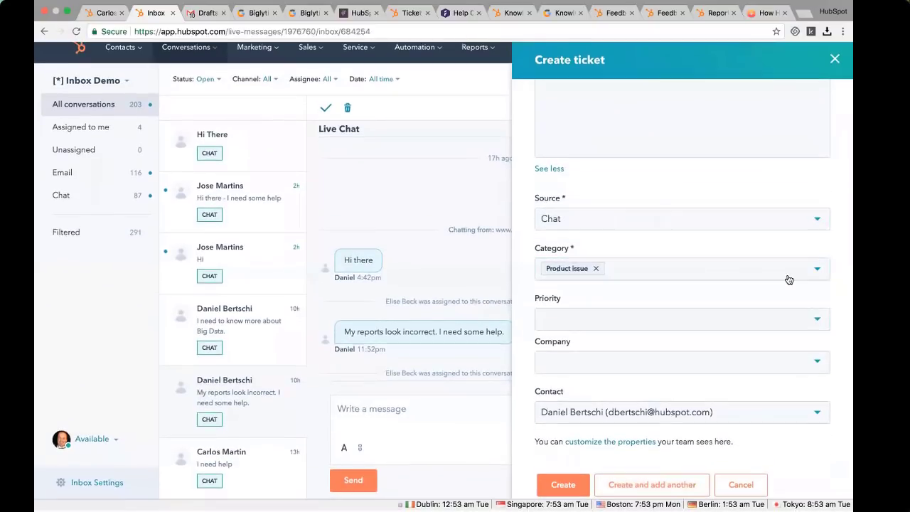
# Set the ticket's priority to High and create the ticket
pyautogui.click(812, 316)
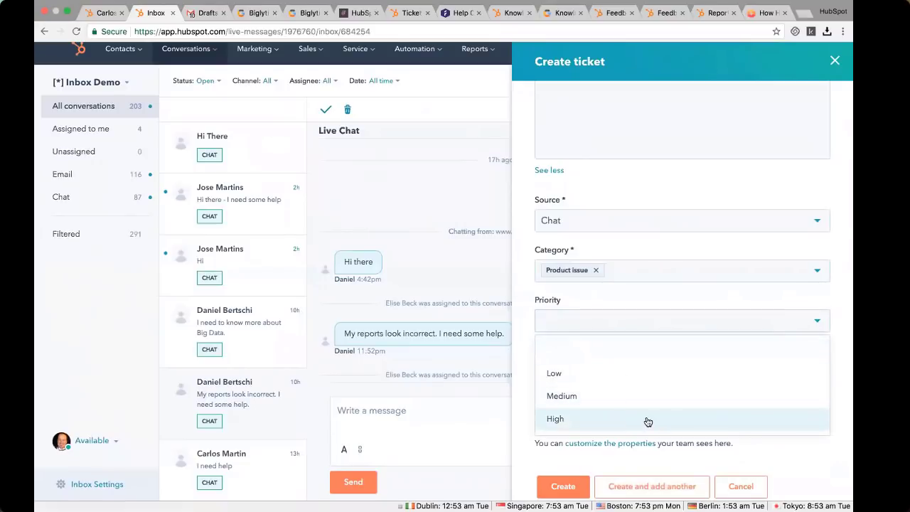
pyautogui.click(647, 419)
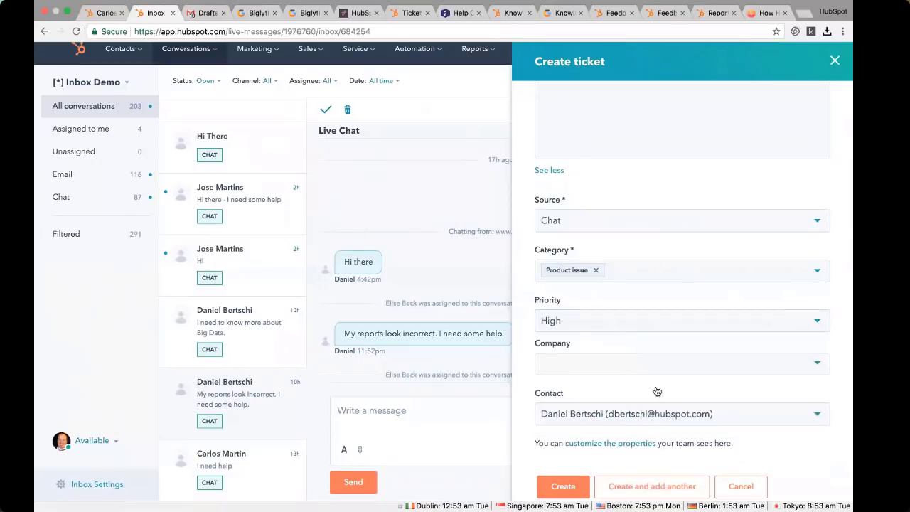
pyautogui.click(564, 490)
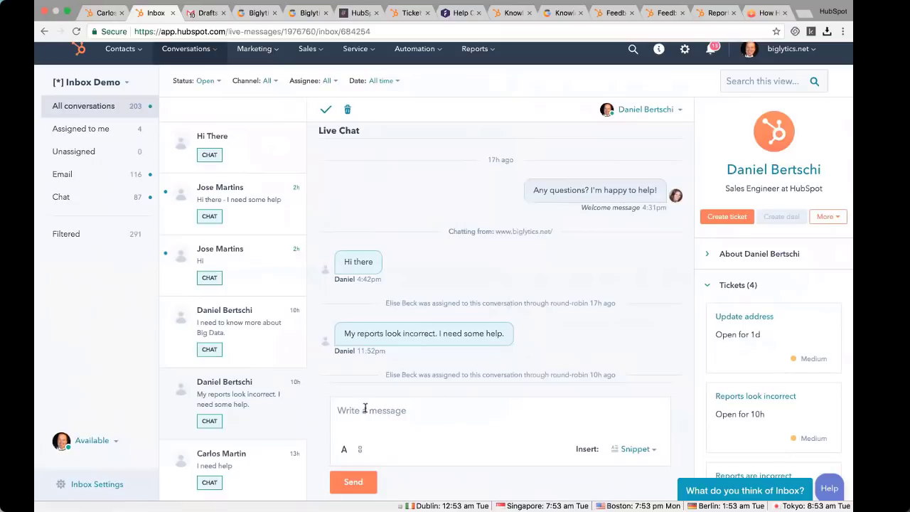
# Open the chat conversation asking to know more about Big Data and view the snippets available for a reply
pyautogui.click(259, 345)
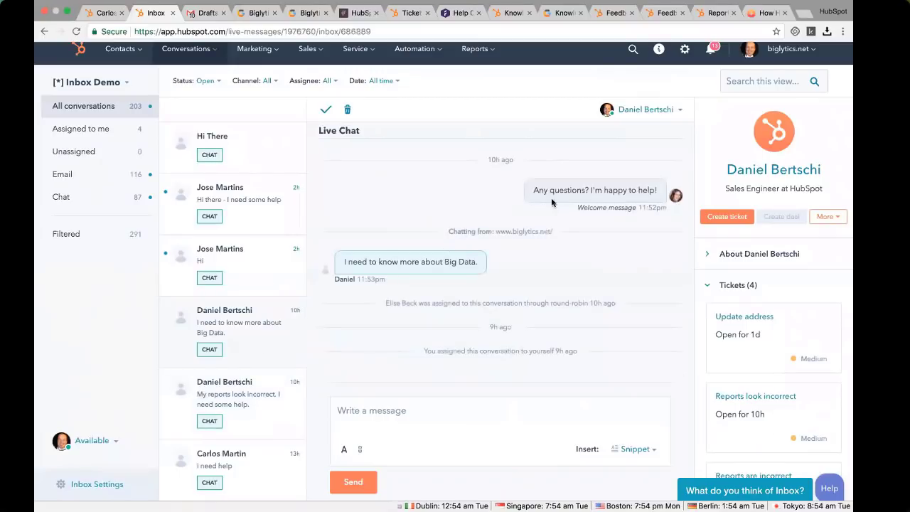
pyautogui.moveTo(413, 269)
pyautogui.click(644, 451)
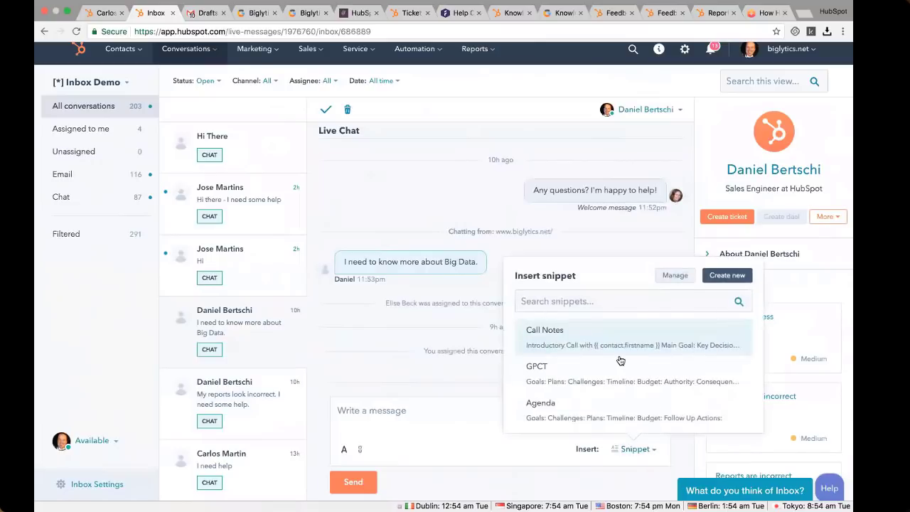
# Look up "quick" with the # shortcut in the reply and insert the "Quick reply - Big Data" snippet
pyautogui.click(379, 411)
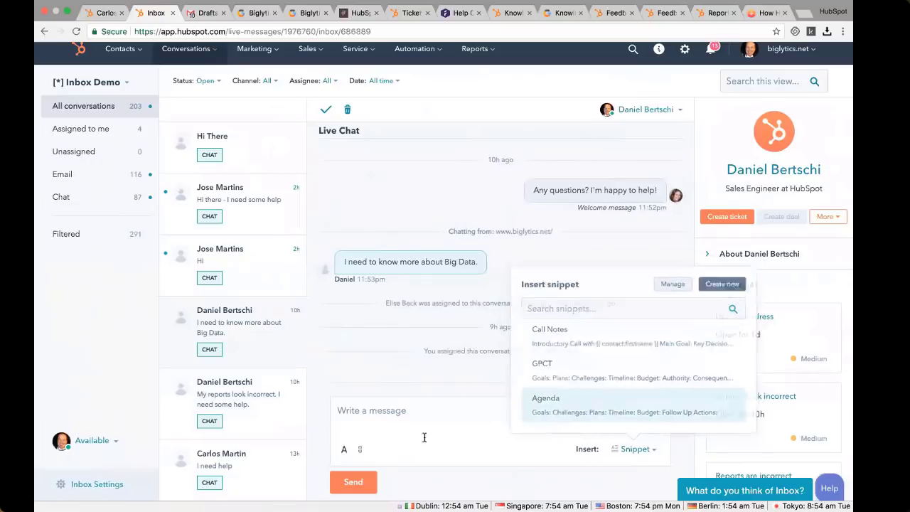
pyautogui.write('#')
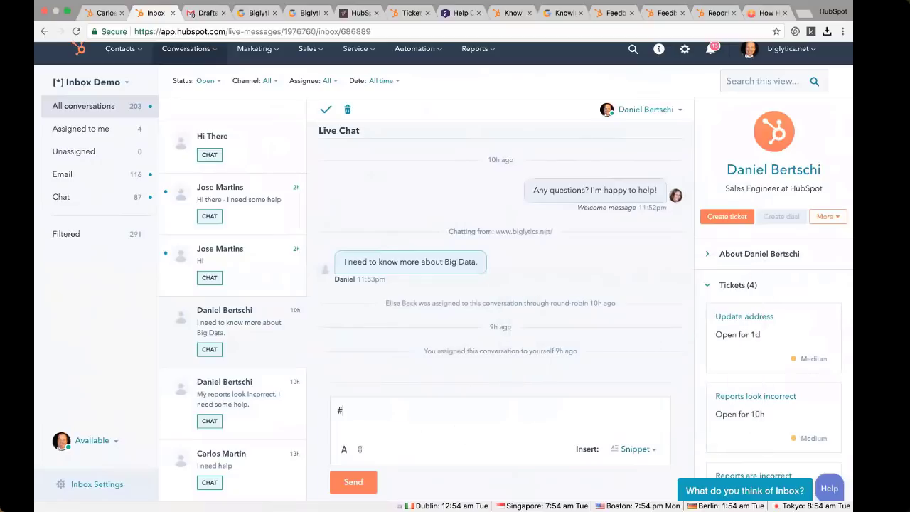
pyautogui.write('quick')
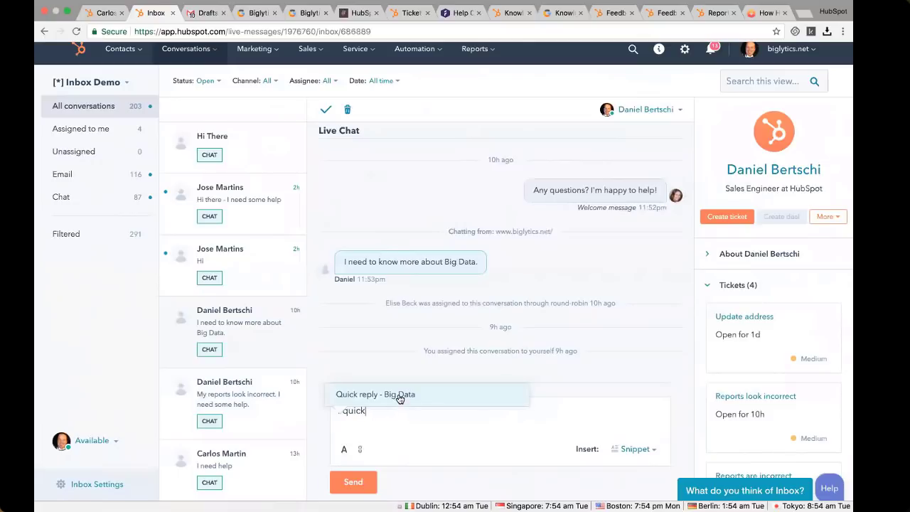
pyautogui.click(400, 395)
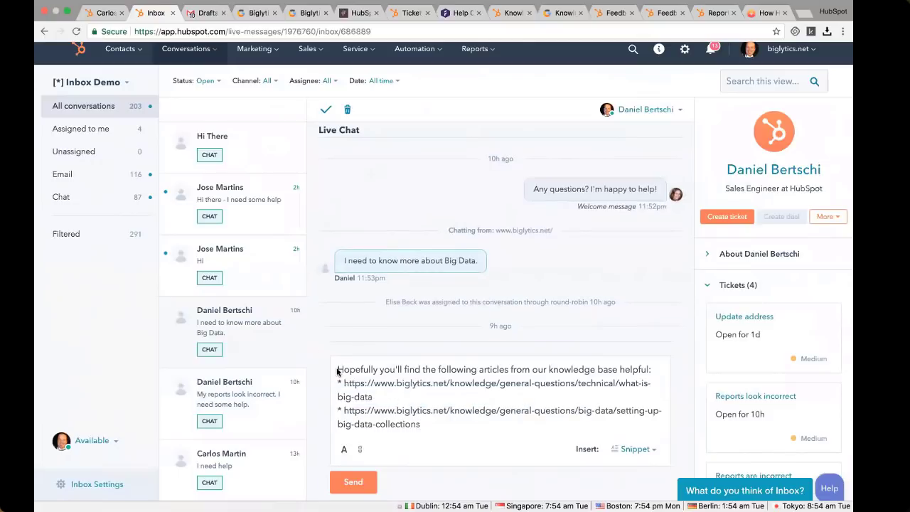
# Start the reply with a "Hi" greeting using the contact's first name, change "Hopefully" to lowercase, and send it
pyautogui.write('Hi Daniel,')
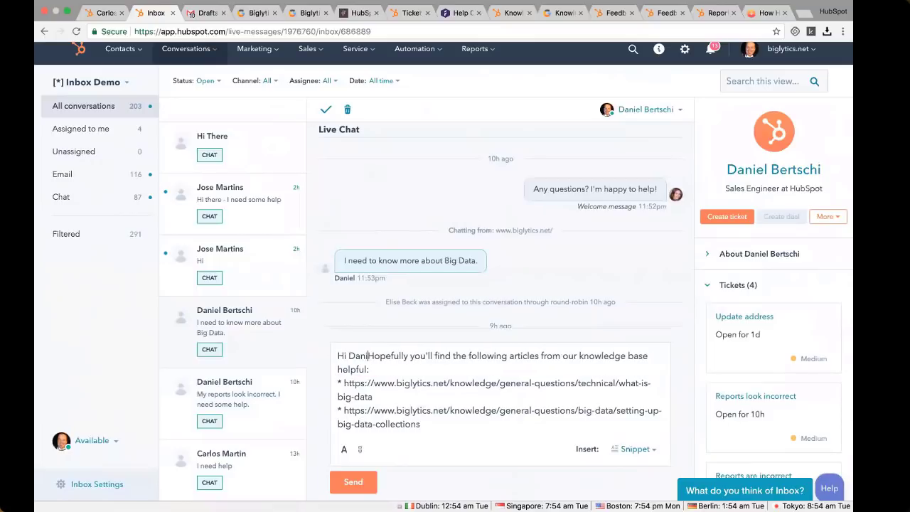
pyautogui.press('Delete')
pyautogui.write('h')
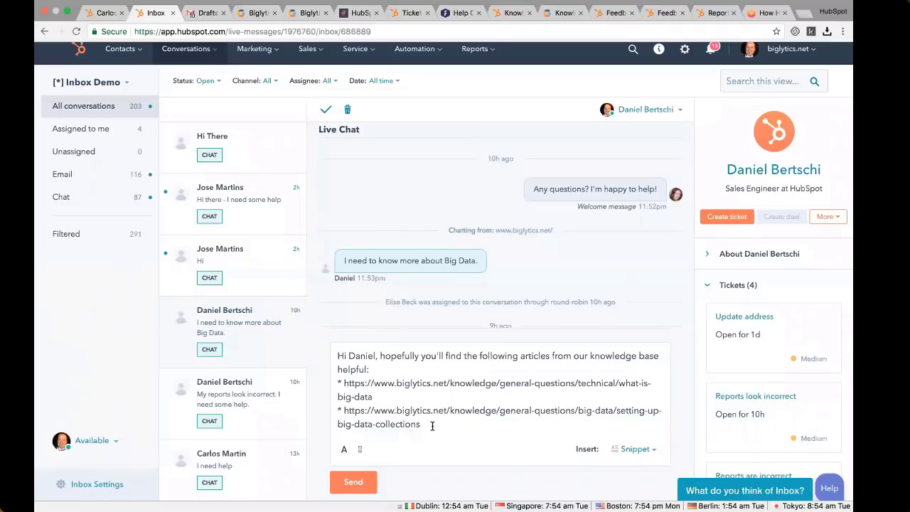
pyautogui.press('Return')
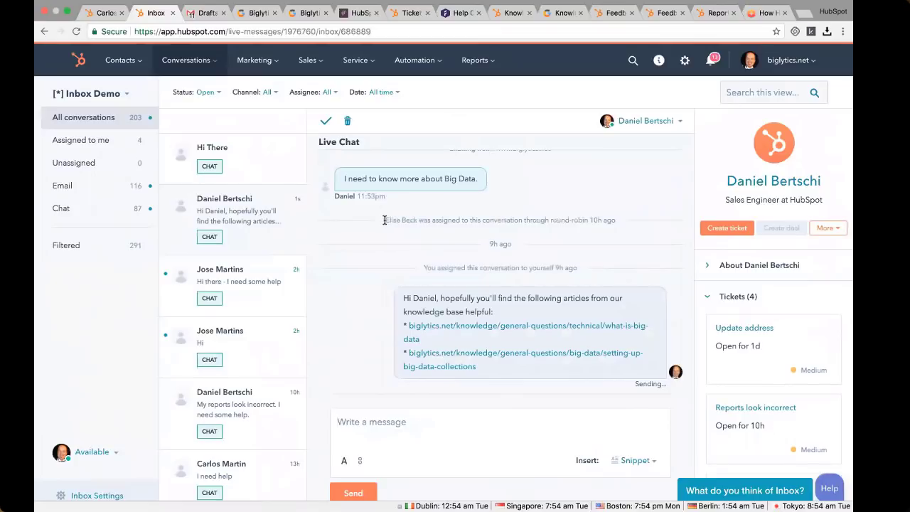
# Highlight the round-robin assignment notice in the conversation, then clear the highlight
pyautogui.moveTo(384, 220); pyautogui.dragTo(617, 223)
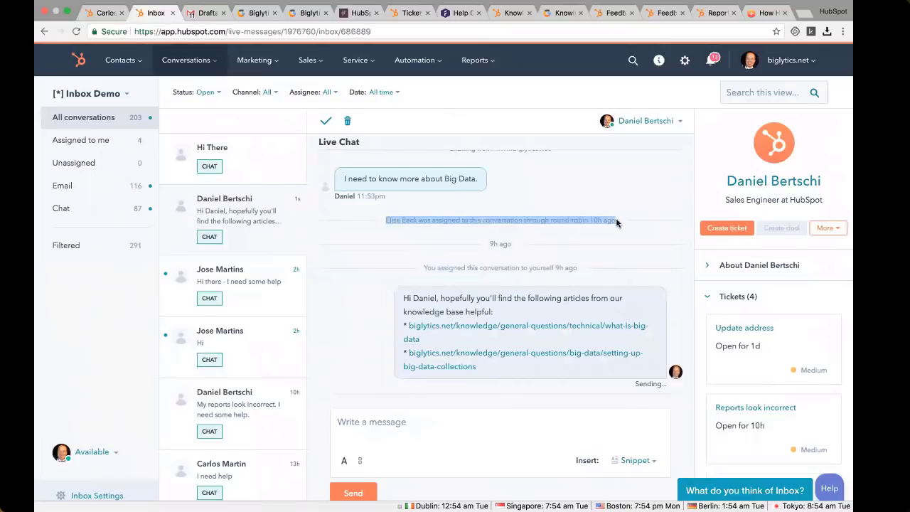
pyautogui.click(652, 197)
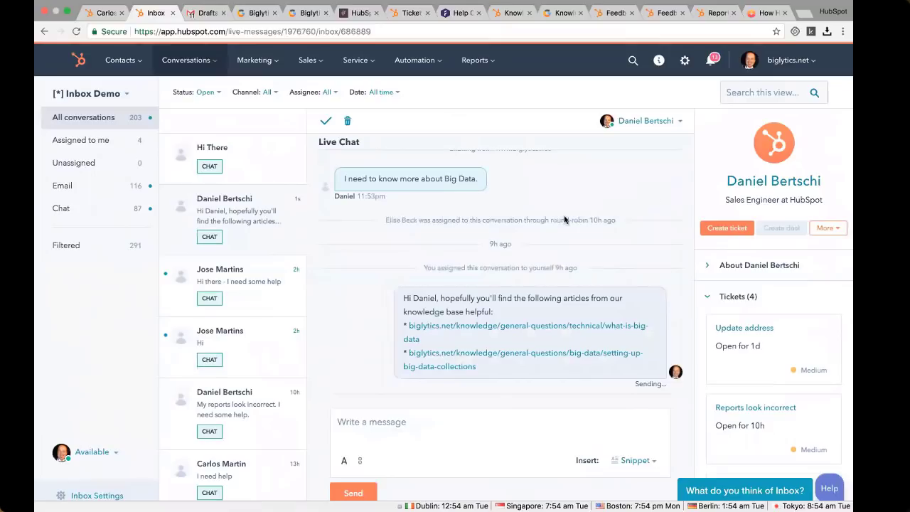
# Switch to the Tickets board and view the ticket pipelines available, keeping [*] Technical Support selected
pyautogui.moveTo(371, 65)
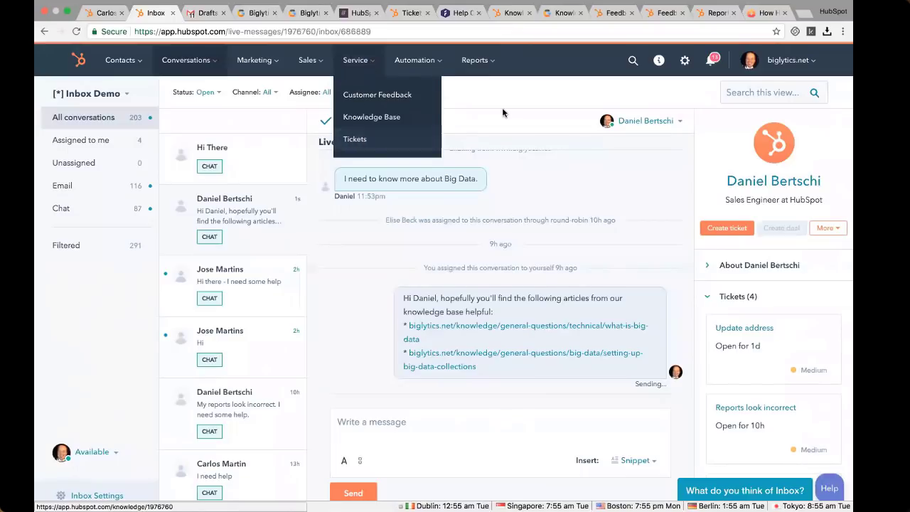
pyautogui.click(410, 13)
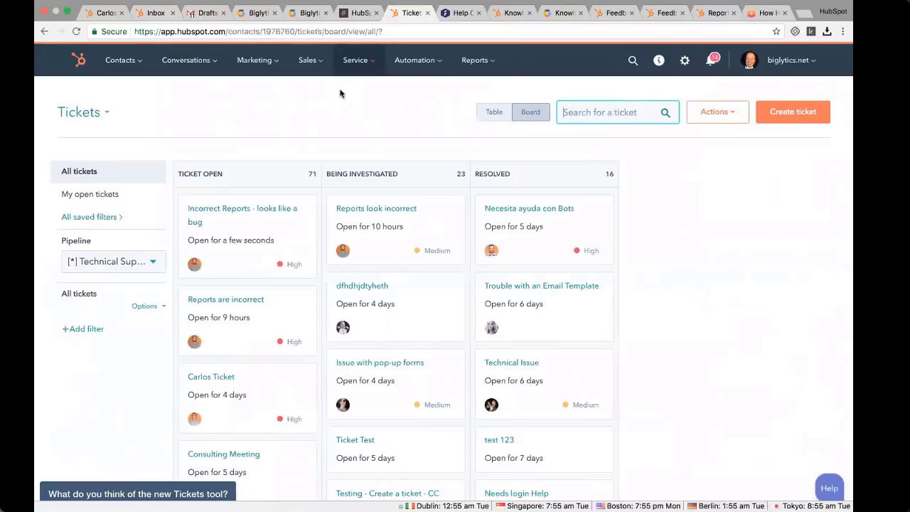
pyautogui.moveTo(191, 235)
pyautogui.click(151, 262)
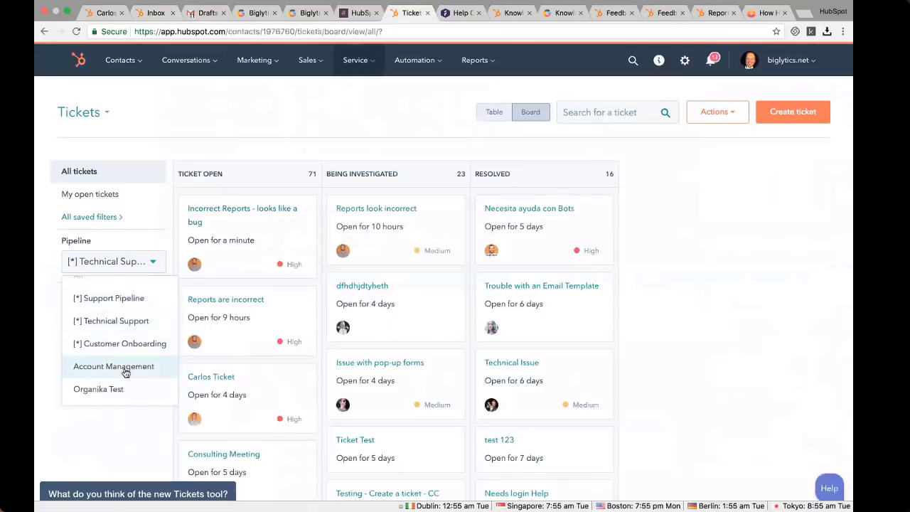
pyautogui.click(254, 118)
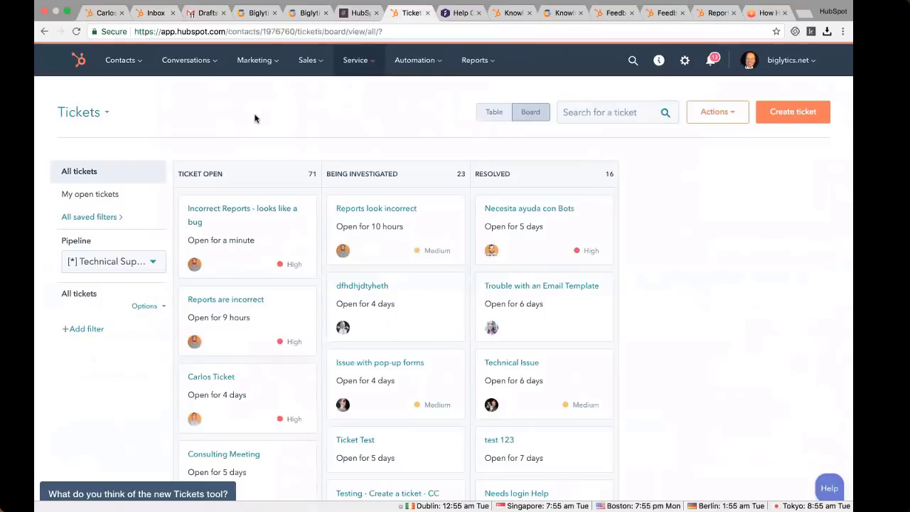
# Examine the Ticket Open, Being Investigated and Resolved stages and preview the description of "Incorrect Reports - looks like a bug"
pyautogui.moveTo(213, 211)
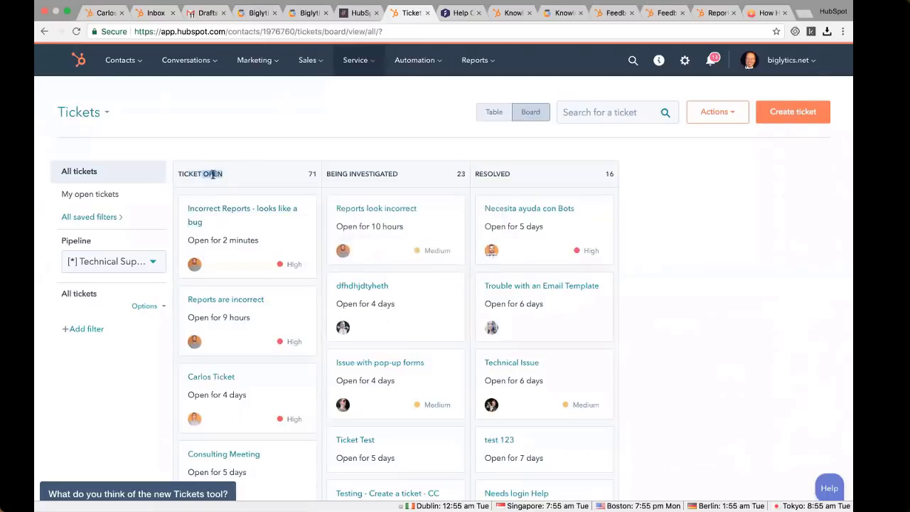
pyautogui.moveTo(335, 173); pyautogui.dragTo(386, 177)
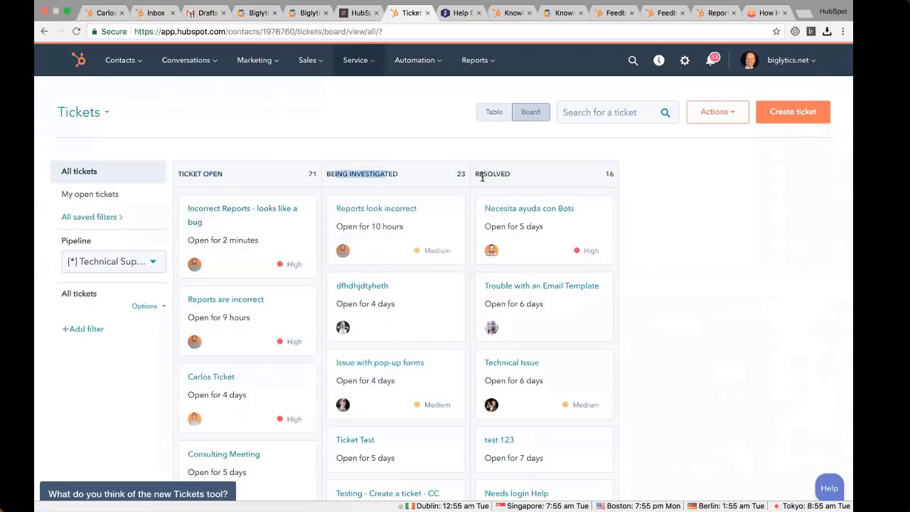
pyautogui.moveTo(217, 210)
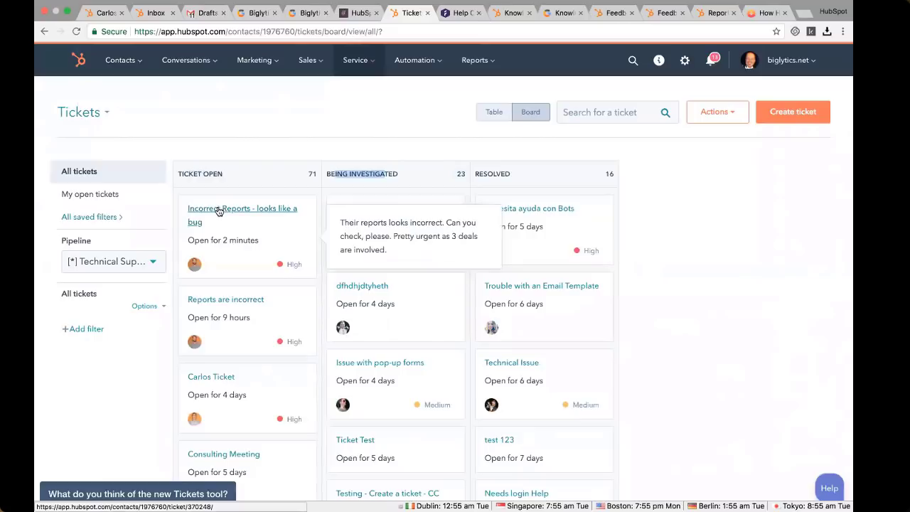
# Browse the ticket properties that can be used to filter the board
pyautogui.click(83, 329)
pyautogui.scroll(-3, 79, 425)
pyautogui.scroll(4, 77, 430)
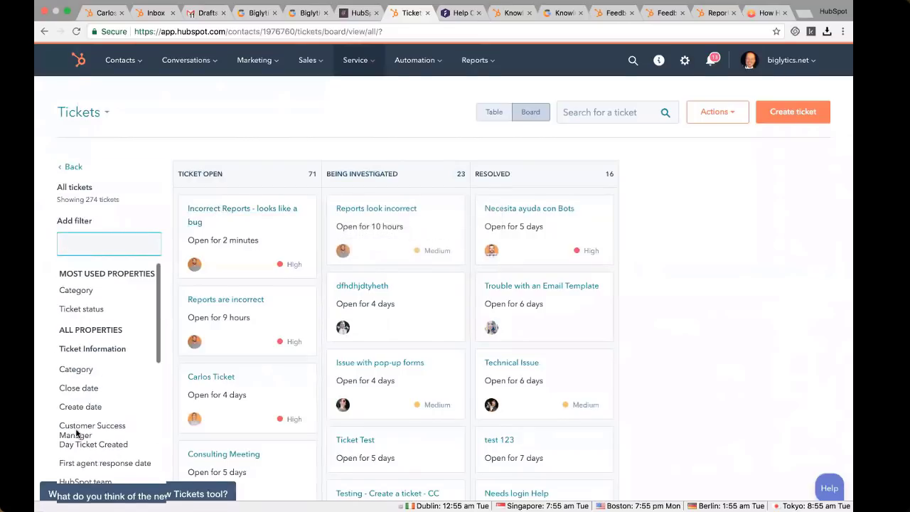
pyautogui.click(111, 170)
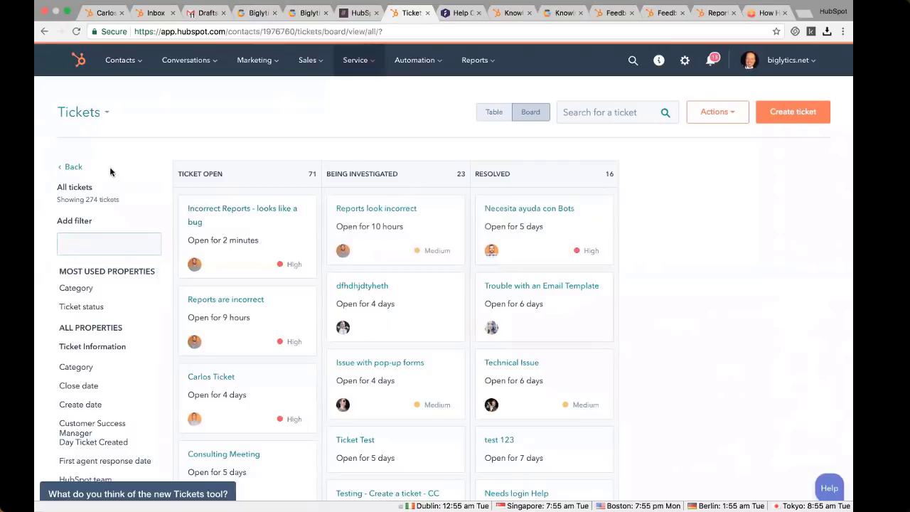
# Open the ticket "Incorrect Reports - looks like a bug" and review its details and activity timeline
pyautogui.click(221, 211)
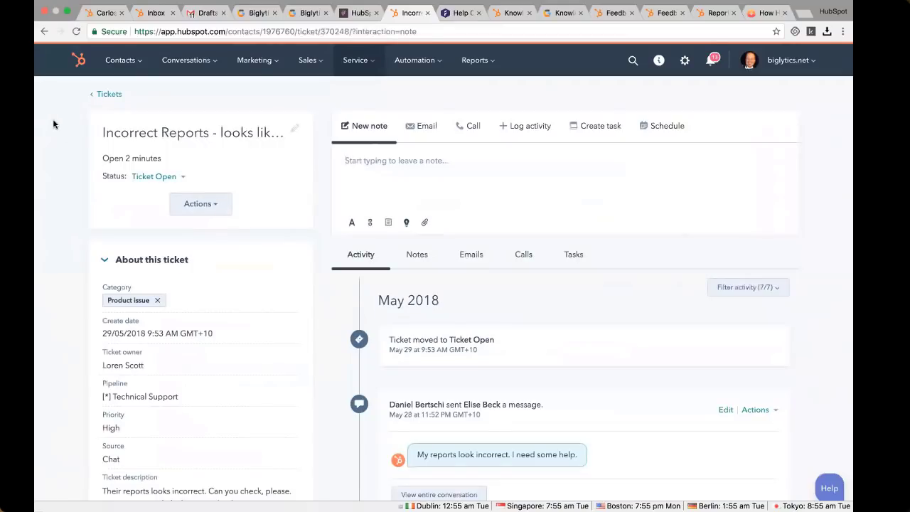
pyautogui.scroll(-2, 53, 125)
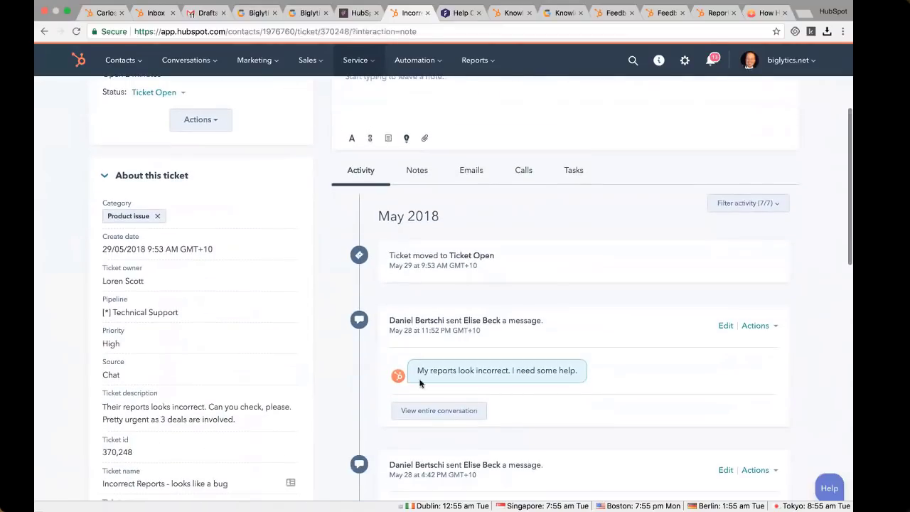
# View the entire conversation for the reports message, close it, and review the rest of the ticket's activity timeline
pyautogui.click(437, 412)
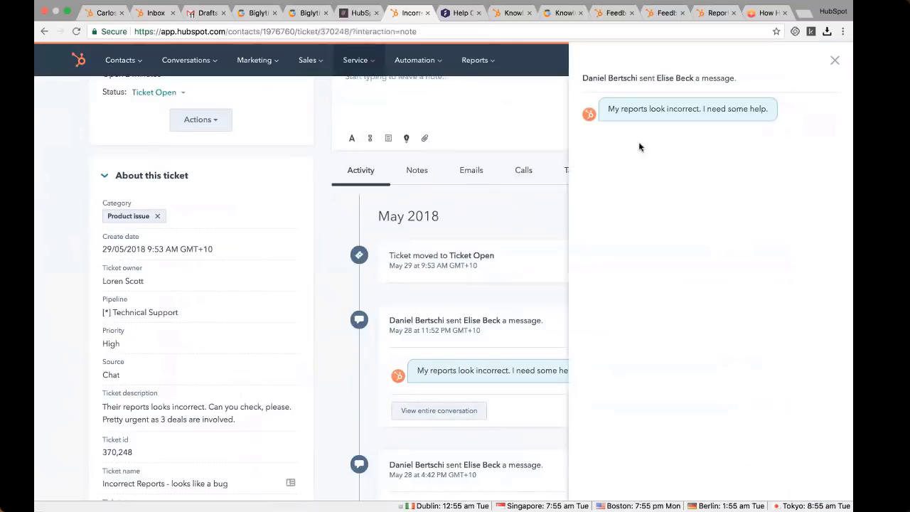
pyautogui.click(835, 61)
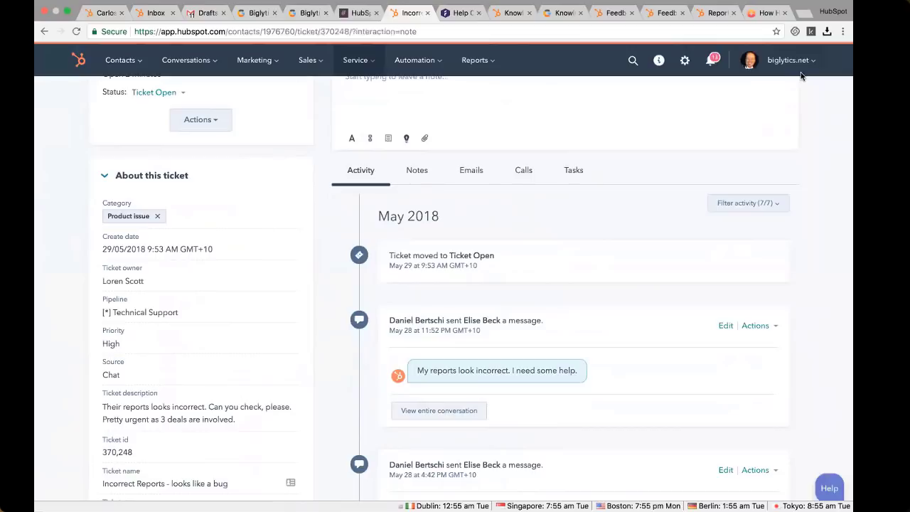
pyautogui.scroll(-2, 801, 76)
pyautogui.scroll(-3, 534, 209)
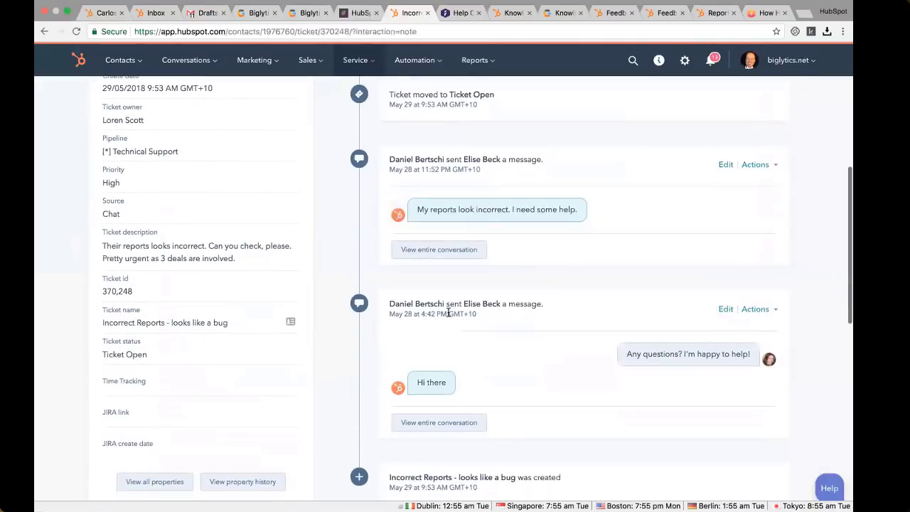
pyautogui.scroll(-5, 503, 237)
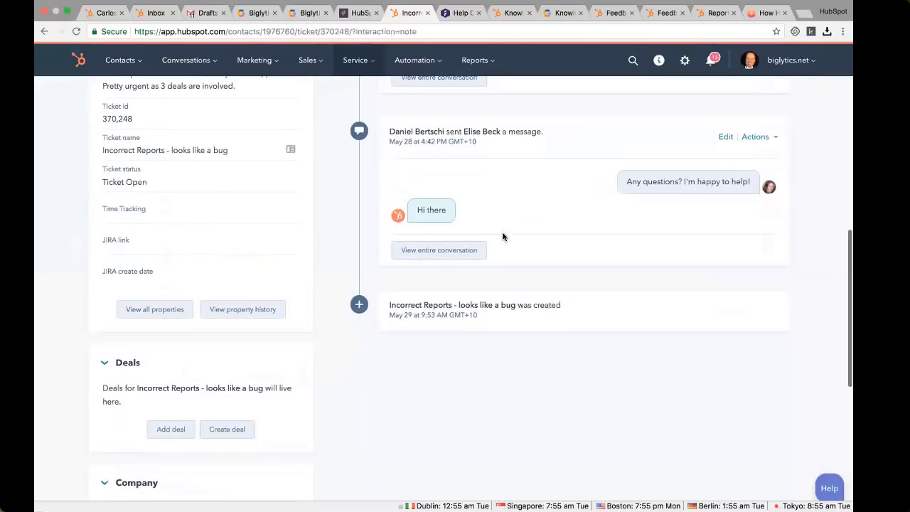
pyautogui.scroll(1, 503, 237)
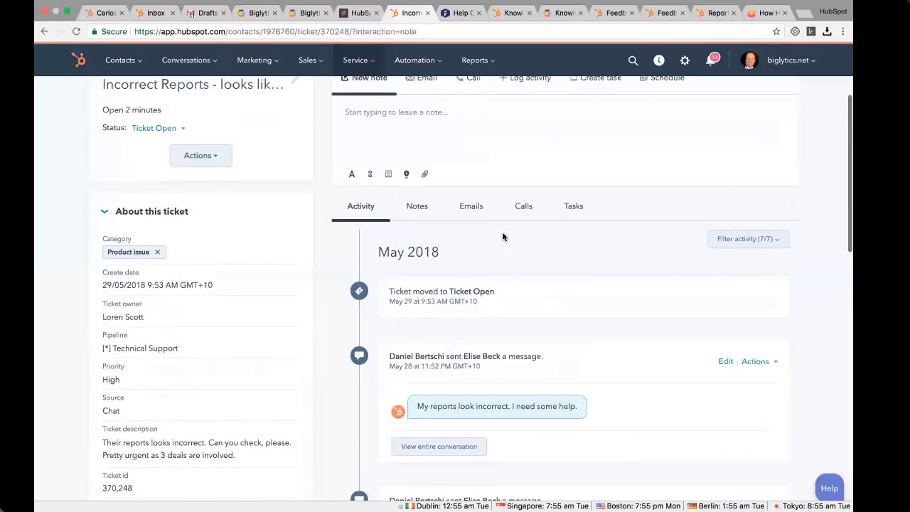
pyautogui.scroll(1, 182, 268)
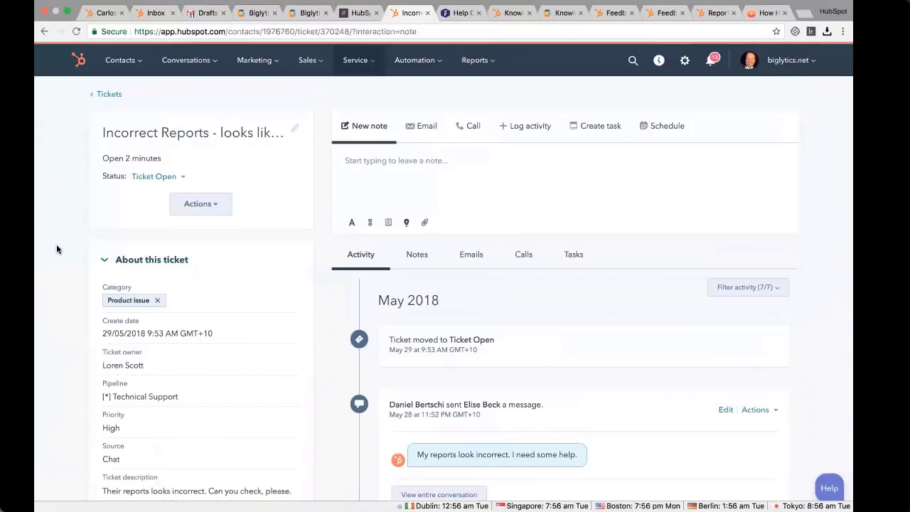
# Change the ticket's status to Being Investigated
pyautogui.click(183, 178)
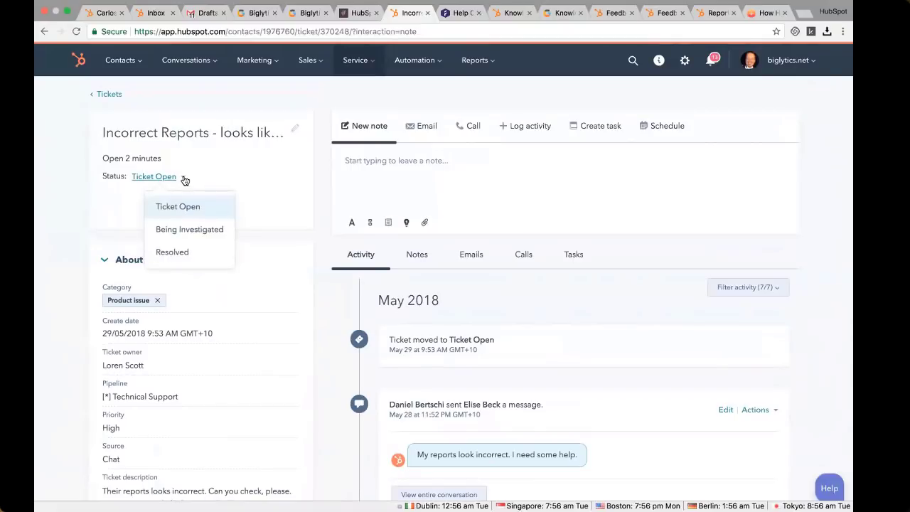
pyautogui.click(190, 230)
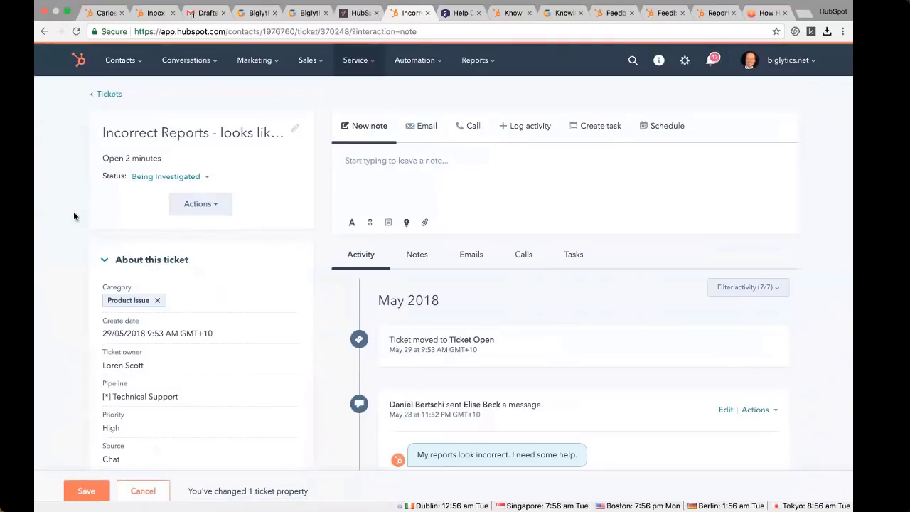
pyautogui.scroll(-3, 81, 199)
pyautogui.scroll(3, 81, 199)
# Add the note "Just looking into this." to the ticket and save the pending property change
pyautogui.write('Just look')
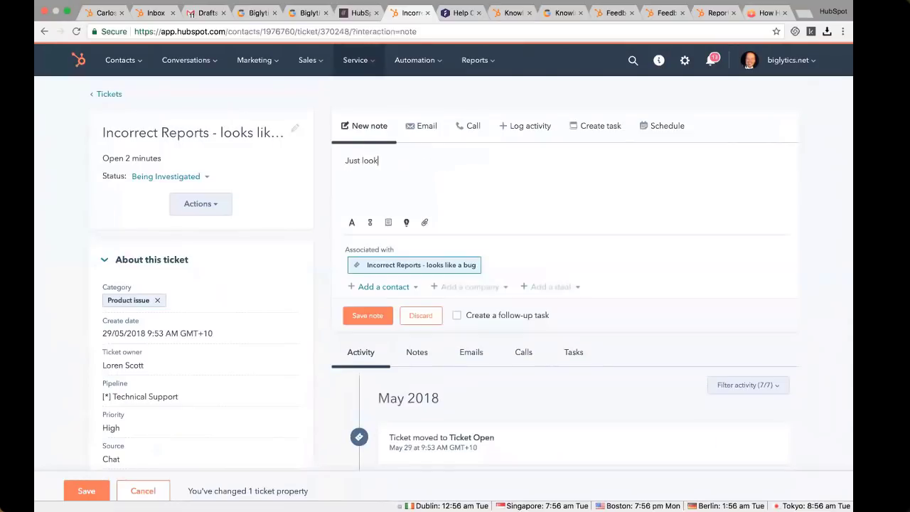
pyautogui.write('ing into this.')
pyautogui.click(364, 316)
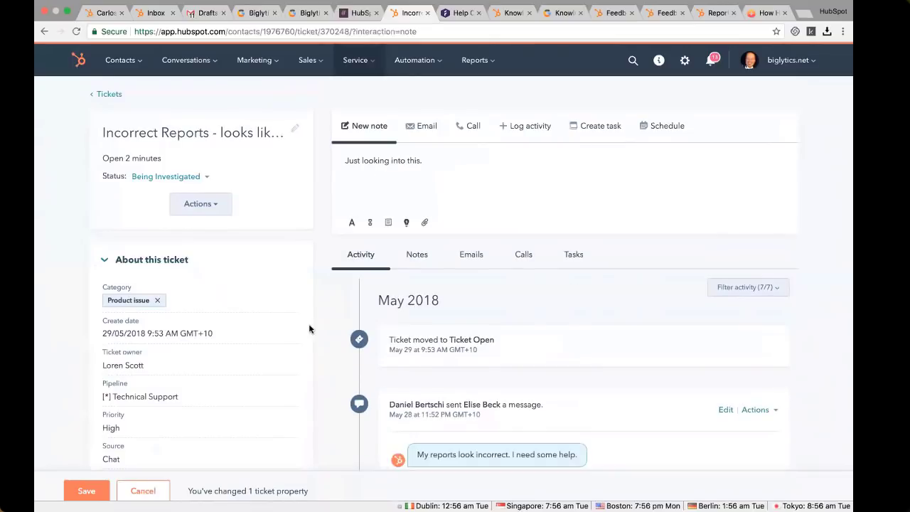
pyautogui.click(86, 493)
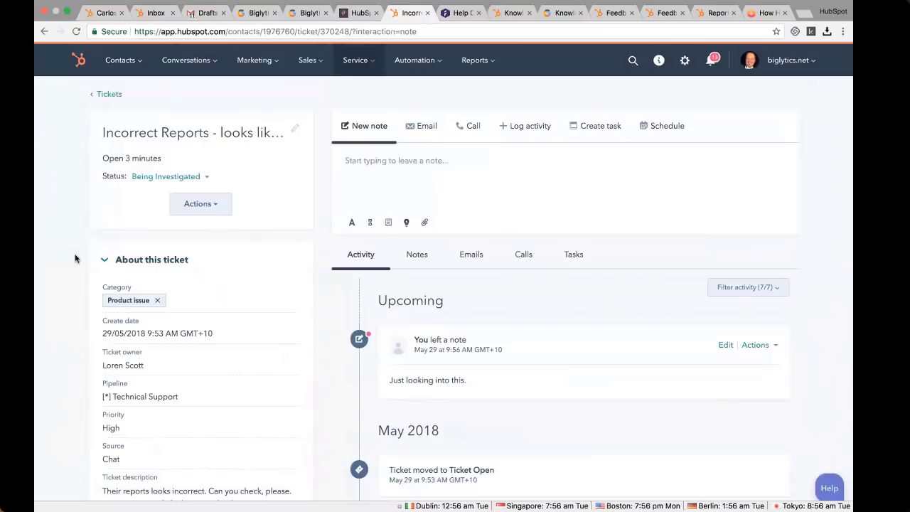
# Review the ticket's properties and its associated deals, company, contacts and attachments
pyautogui.scroll(-2, 76, 259)
pyautogui.scroll(-4, 76, 258)
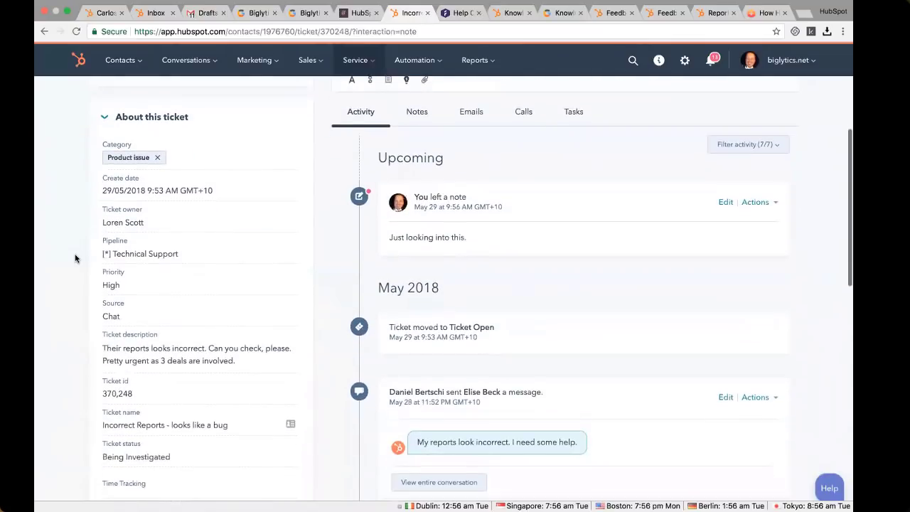
pyautogui.scroll(-4, 75, 258)
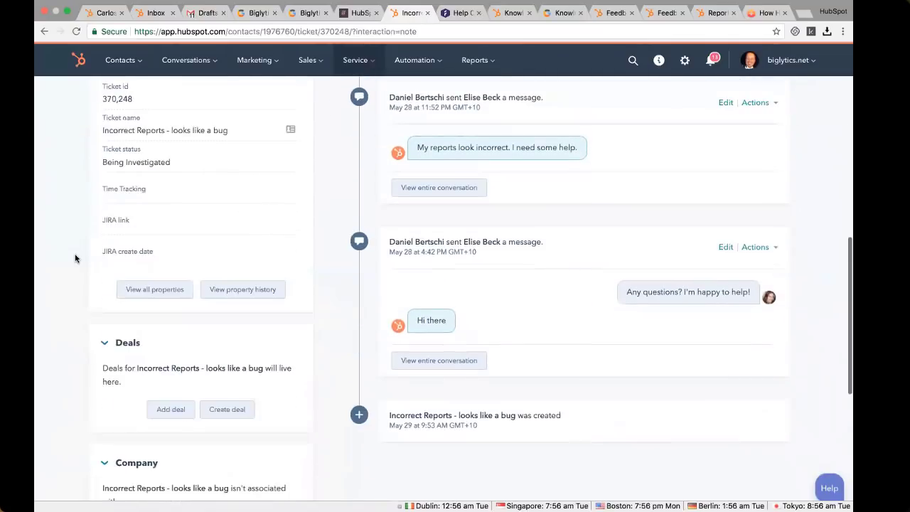
pyautogui.scroll(-1, 75, 258)
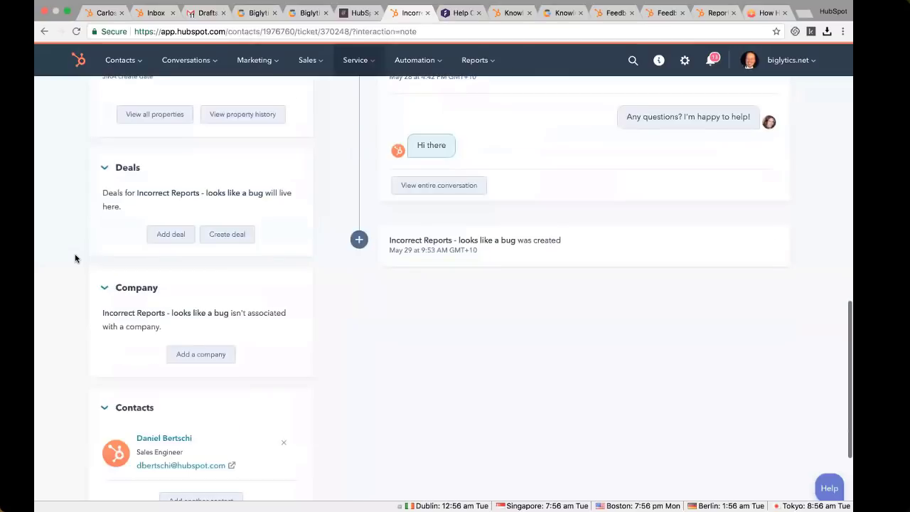
pyautogui.scroll(-2, 75, 258)
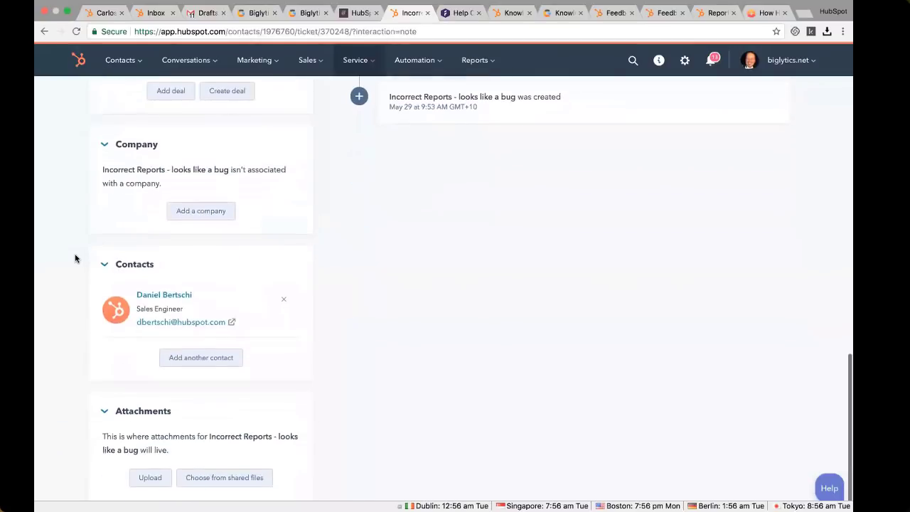
pyautogui.scroll(8, 75, 259)
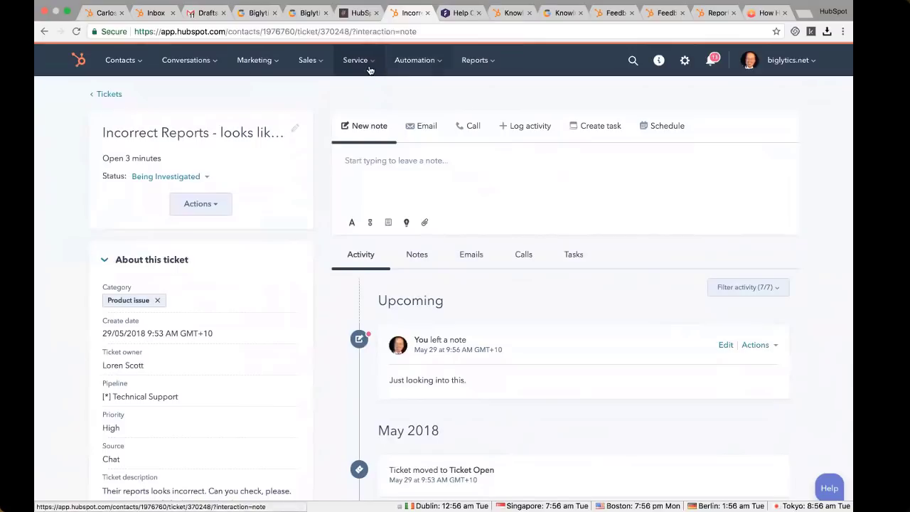
# Switch to the Forecast.it Help Center and look over its article categories
pyautogui.moveTo(370, 70)
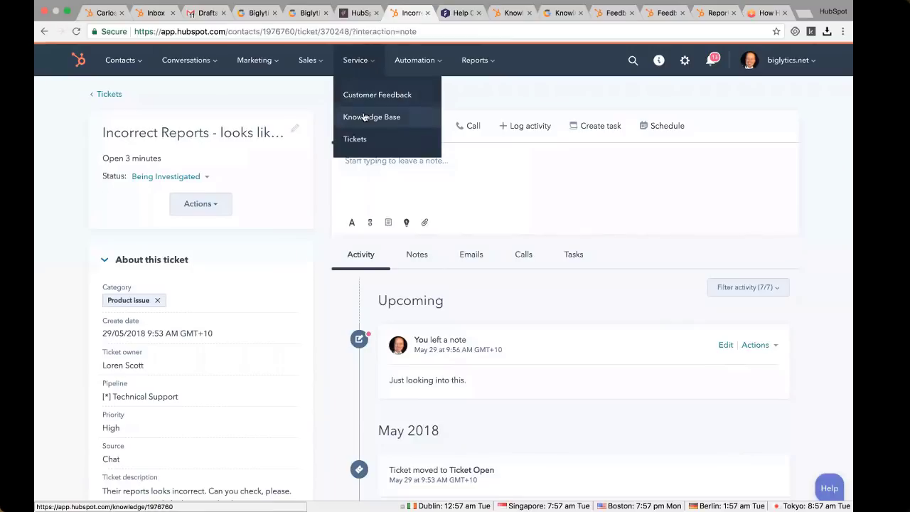
pyautogui.click(455, 13)
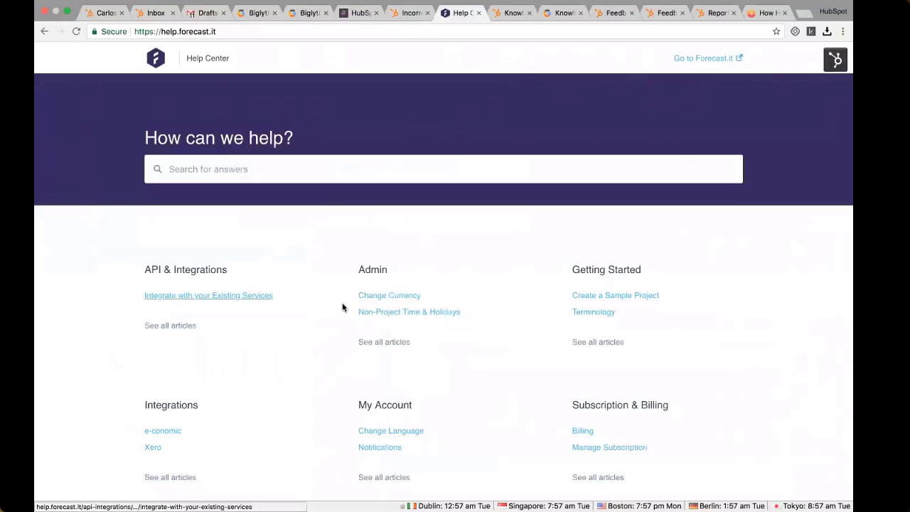
pyautogui.scroll(-1, 382, 309)
pyautogui.scroll(-3, 381, 308)
pyautogui.scroll(3, 381, 308)
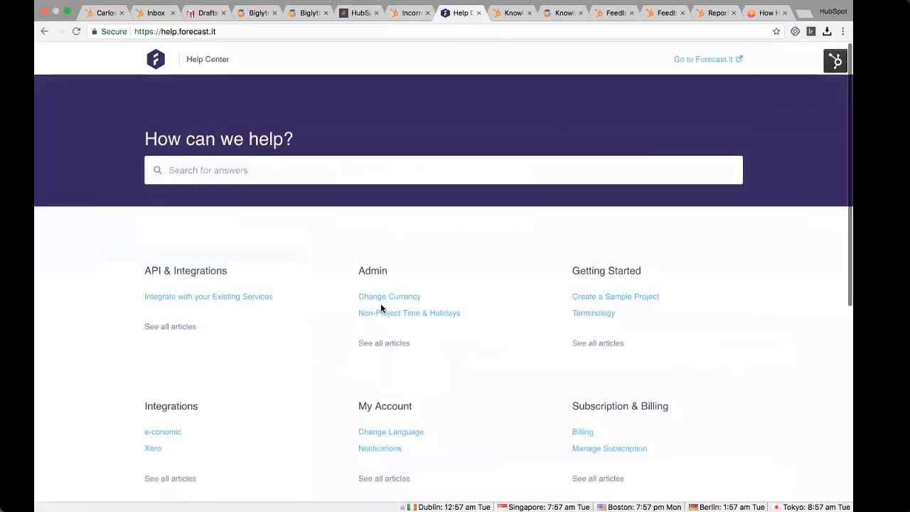
pyautogui.scroll(-1, 382, 308)
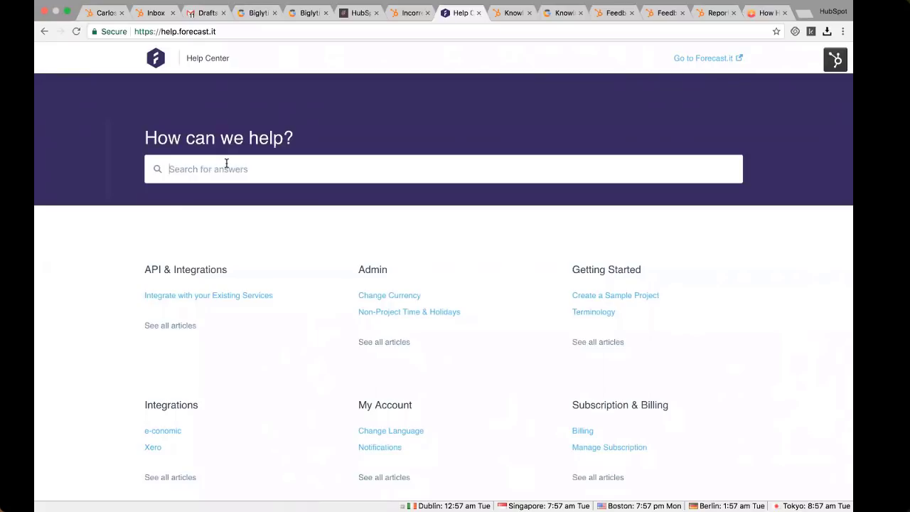
# Find the Xero article by searching the help center for "xero" and examine the category path in its URL
pyautogui.write('xero')
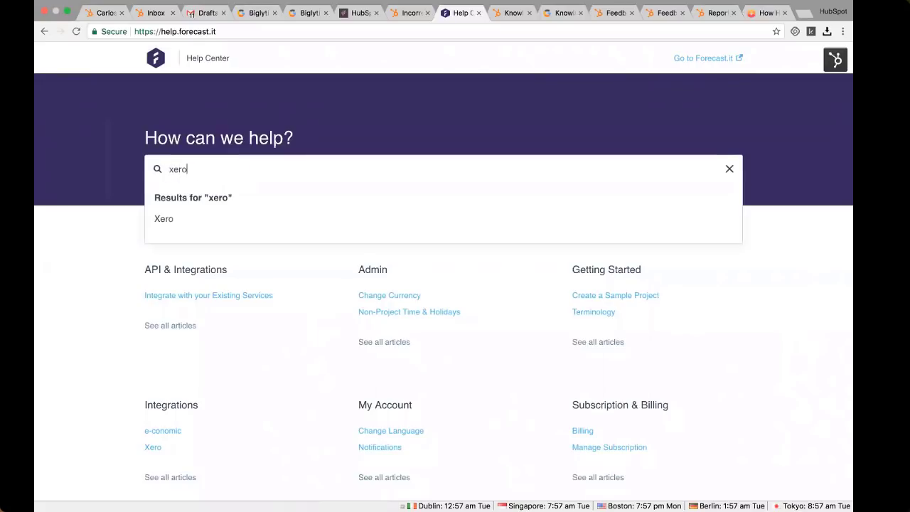
pyautogui.click(165, 220)
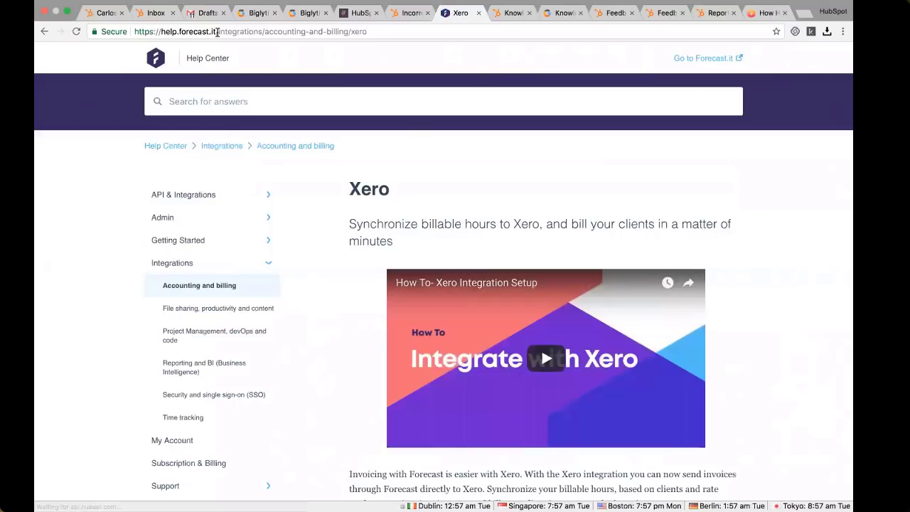
pyautogui.doubleClick(259, 32)
pyautogui.moveTo(261, 31); pyautogui.dragTo(351, 33)
pyautogui.click(371, 33)
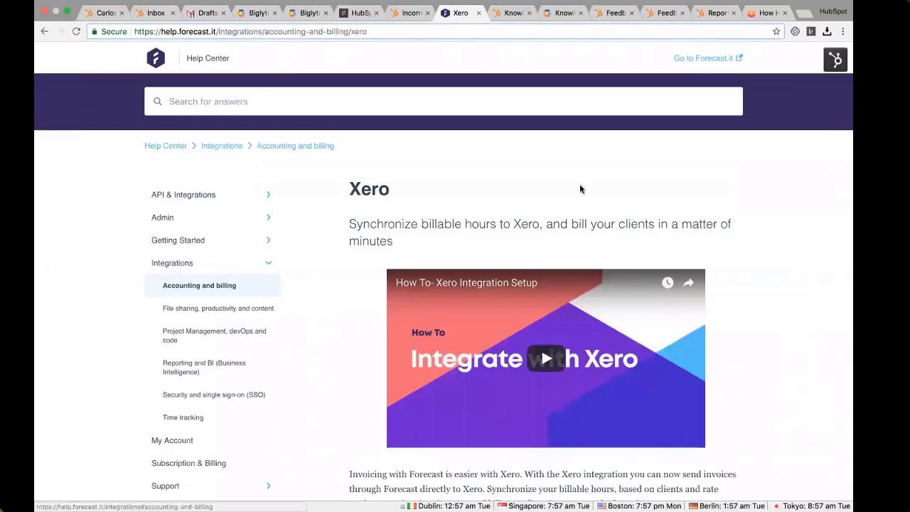
# Read through the Xero article, including its video, example overview and alert symbols
pyautogui.scroll(-2, 699, 188)
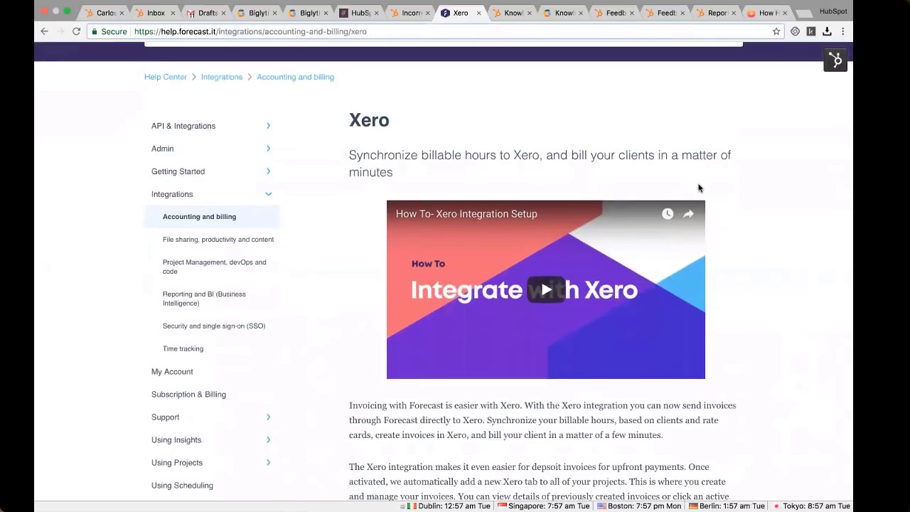
pyautogui.scroll(-10, 699, 188)
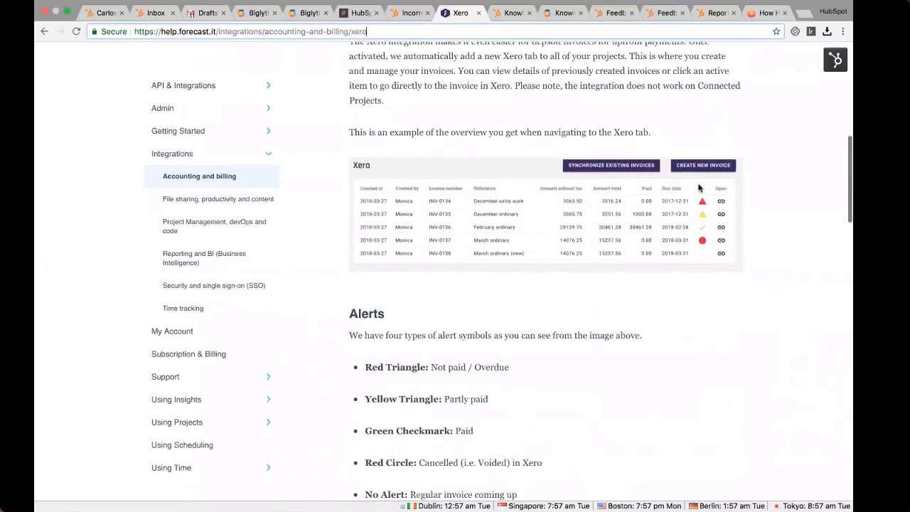
pyautogui.scroll(-5, 699, 188)
pyautogui.scroll(15, 700, 185)
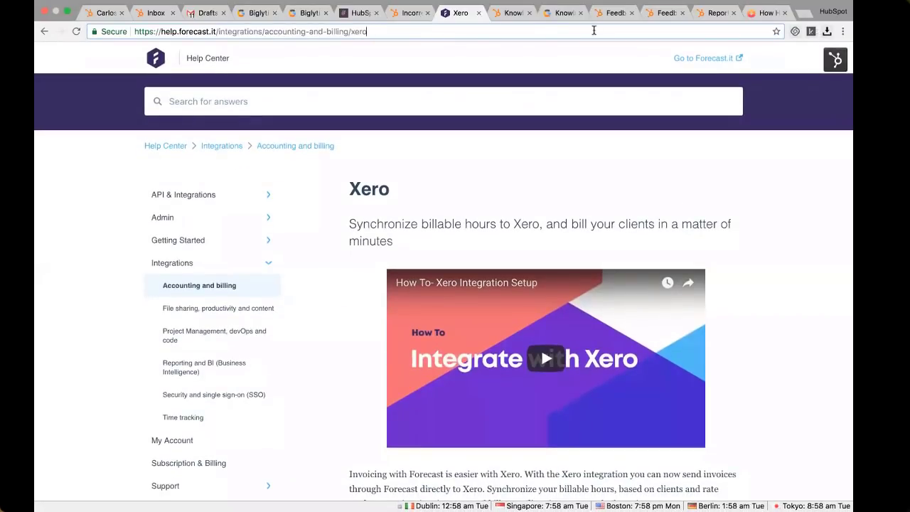
# Switch to HubSpot's Knowledge Base, leave the article editor, and review the Article Views insights for this month
pyautogui.click(505, 16)
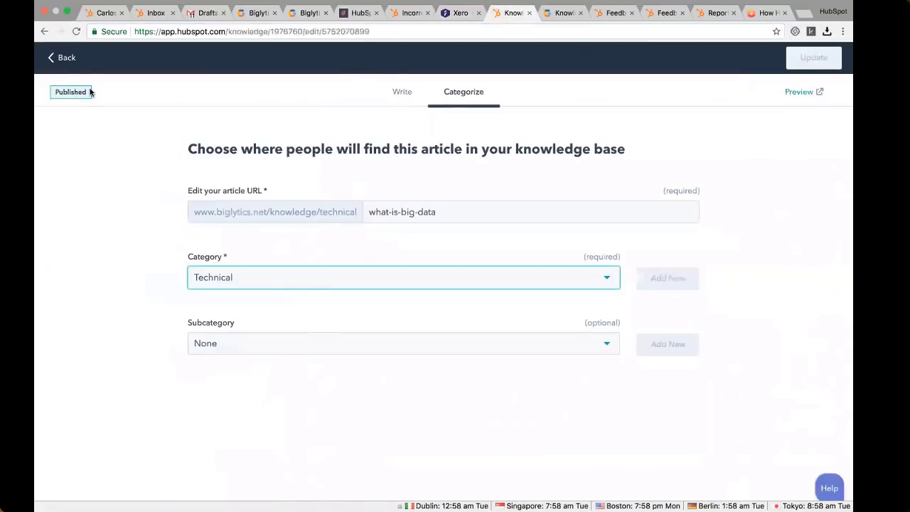
pyautogui.click(61, 58)
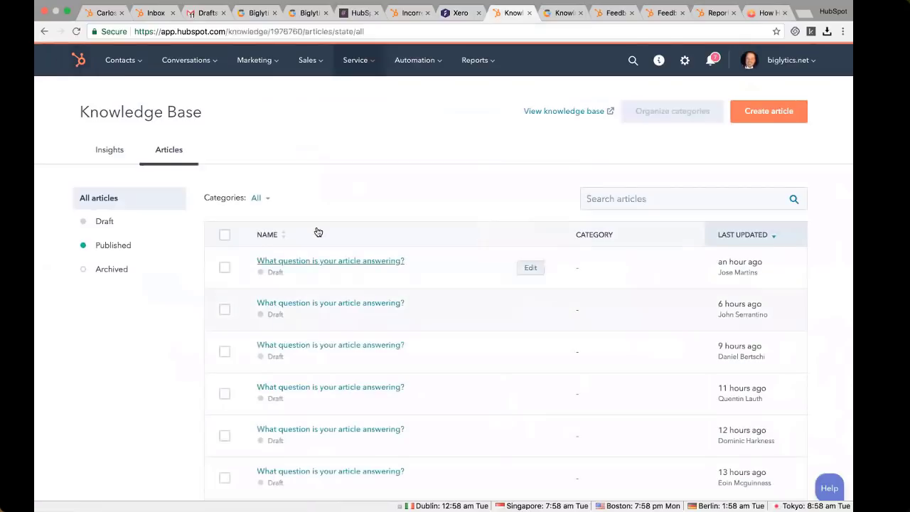
pyautogui.click(111, 151)
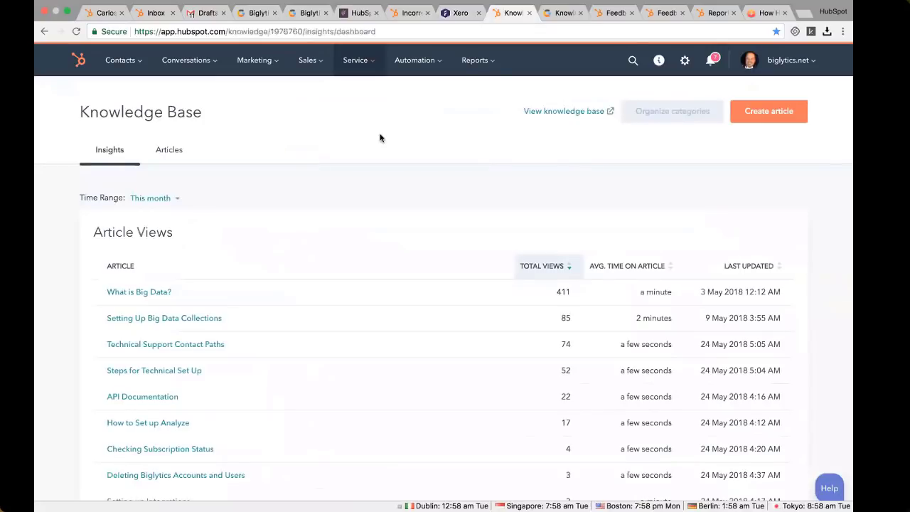
pyautogui.scroll(-2, 322, 149)
pyautogui.scroll(1, 321, 149)
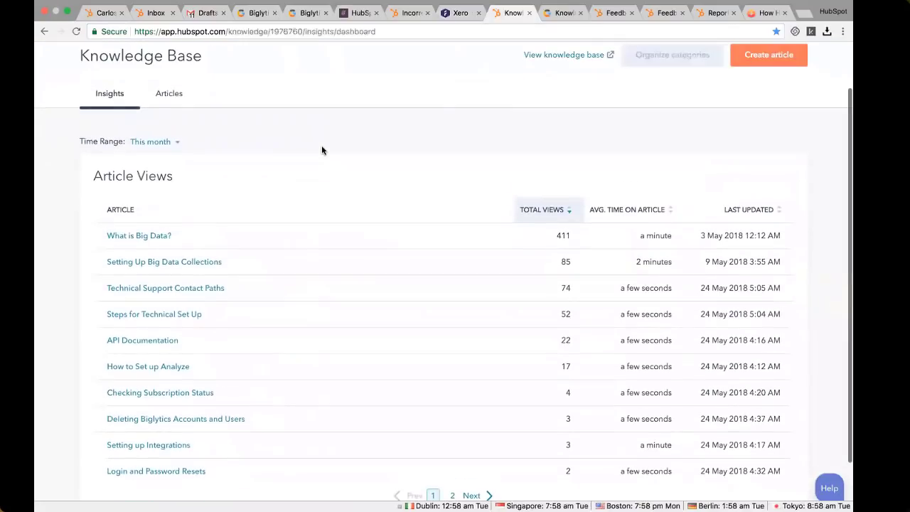
pyautogui.scroll(-1, 322, 148)
pyautogui.scroll(1, 215, 173)
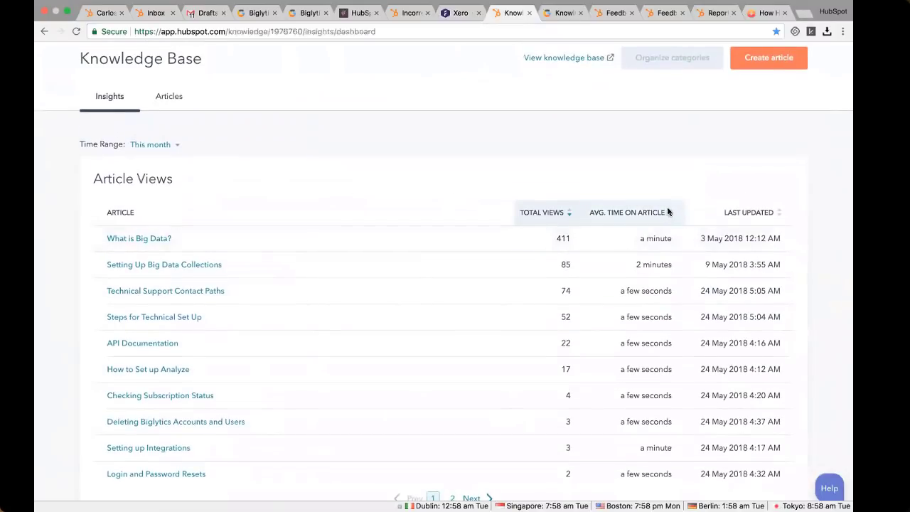
# Sort the article views by average time on article, first descending and then ascending, and examine the list
pyautogui.click(670, 213)
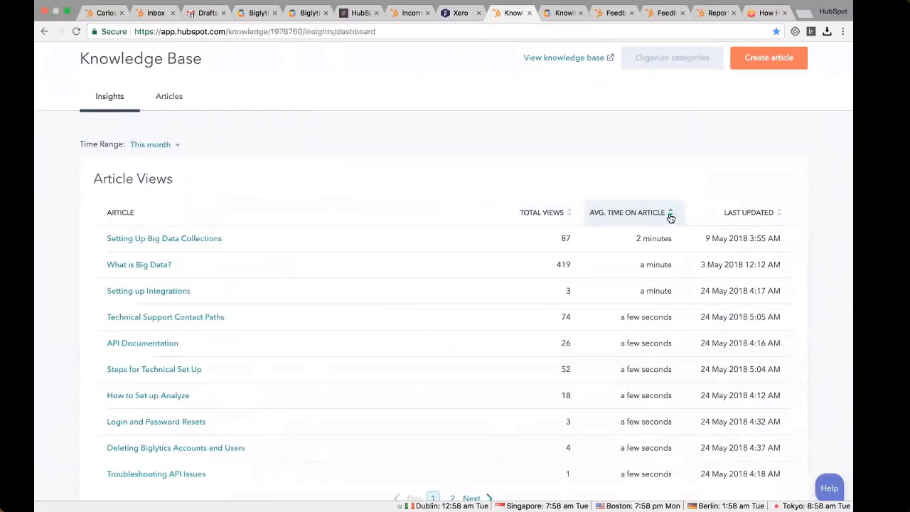
pyautogui.click(669, 213)
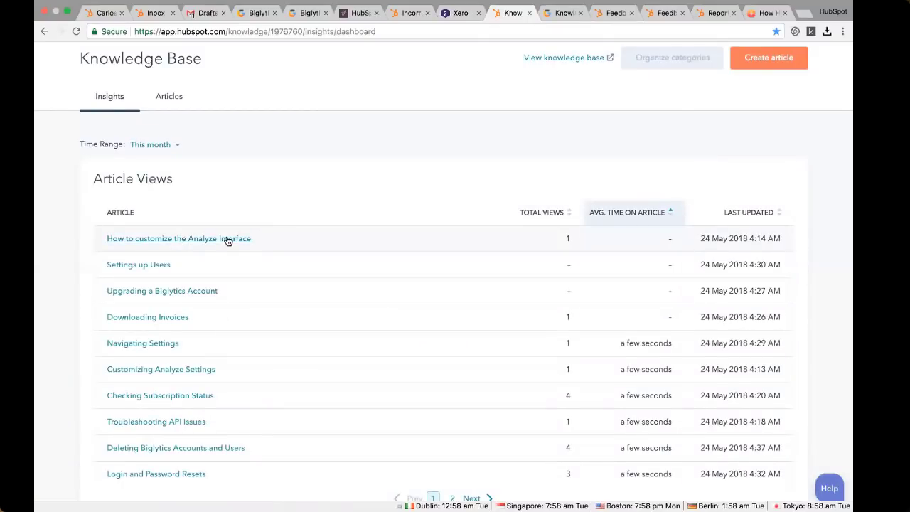
pyautogui.scroll(-2, 226, 239)
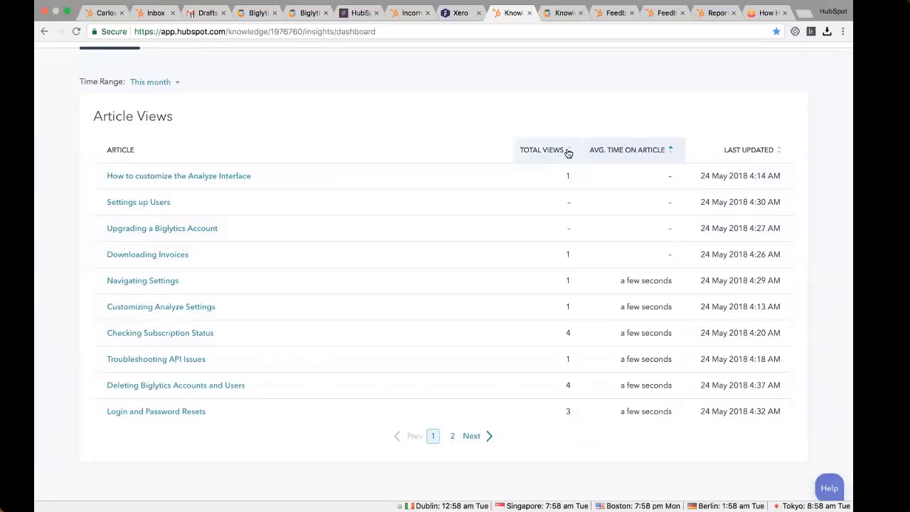
# Sort the articles by total views and open the performance details of "What is Big Data?"
pyautogui.click(569, 152)
pyautogui.click(148, 176)
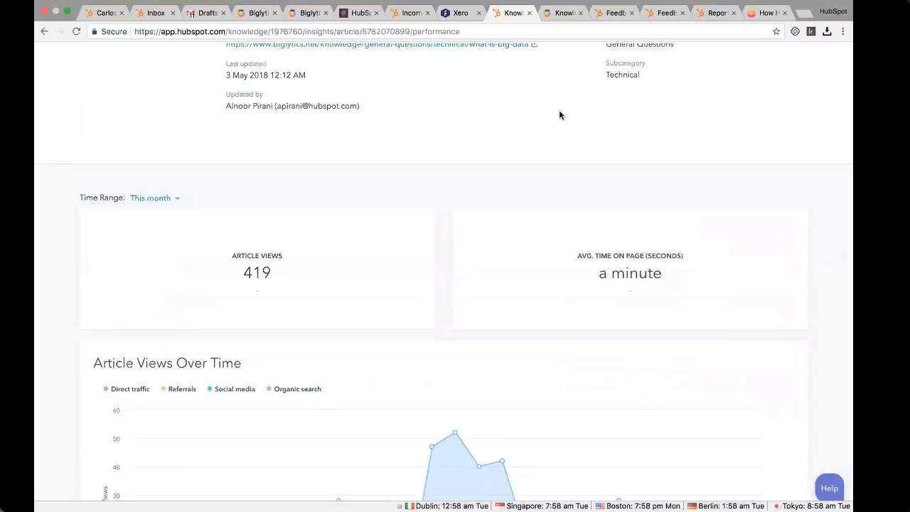
# Review the performance page of "What is Big Data?", then open the article for editing and look through its text
pyautogui.scroll(2, 560, 115)
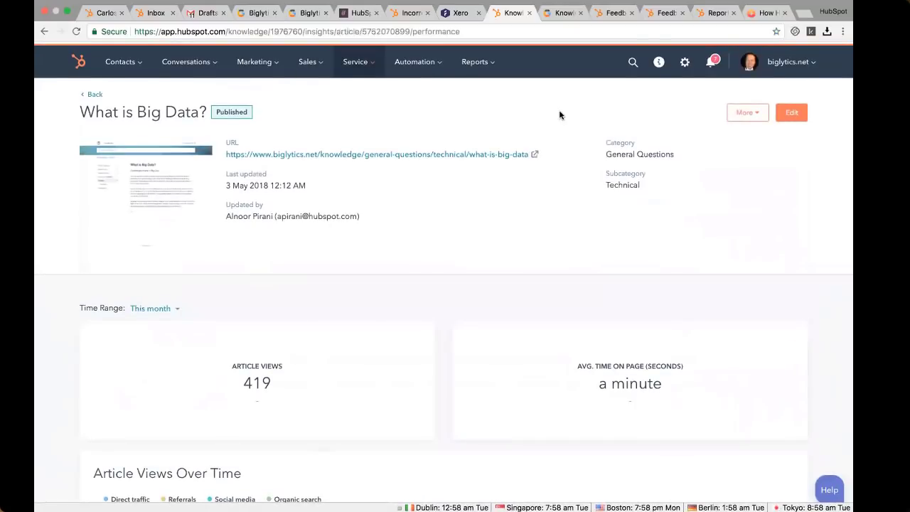
pyautogui.scroll(-2, 560, 115)
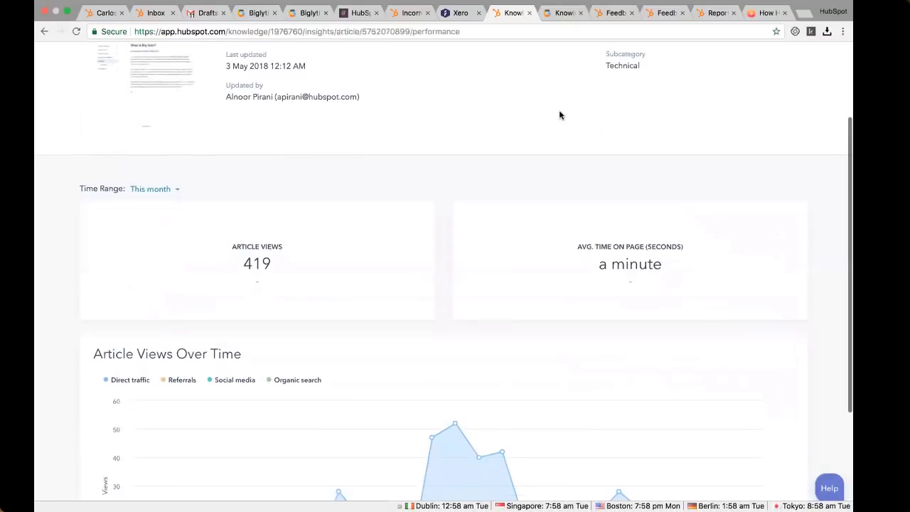
pyautogui.scroll(-3, 560, 115)
pyautogui.scroll(3, 561, 115)
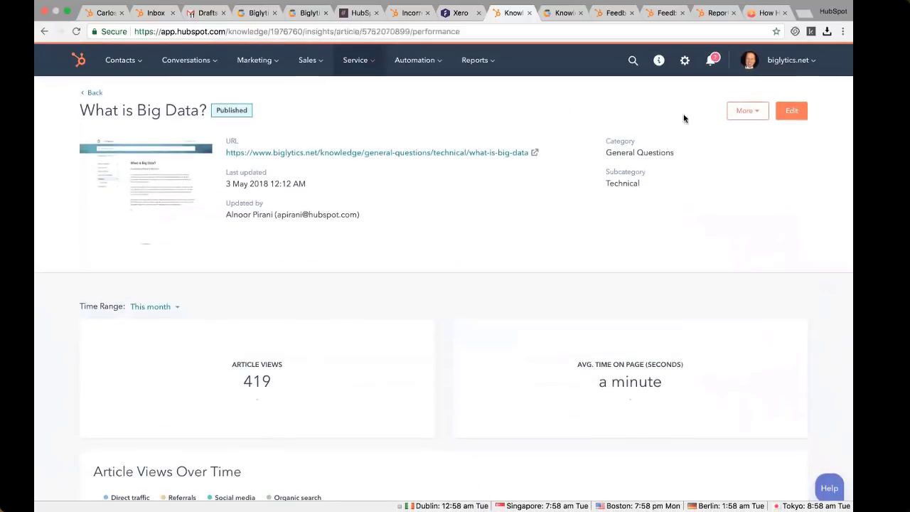
pyautogui.click(790, 115)
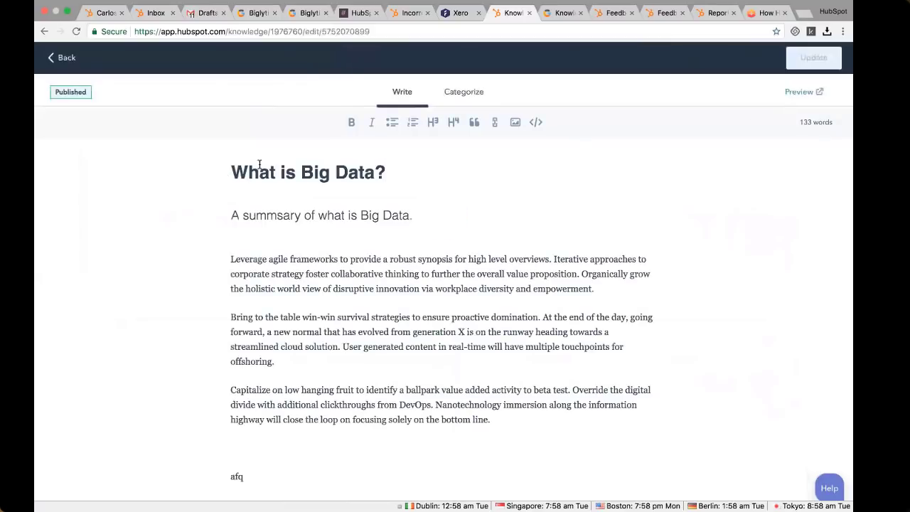
pyautogui.scroll(-3, 260, 166)
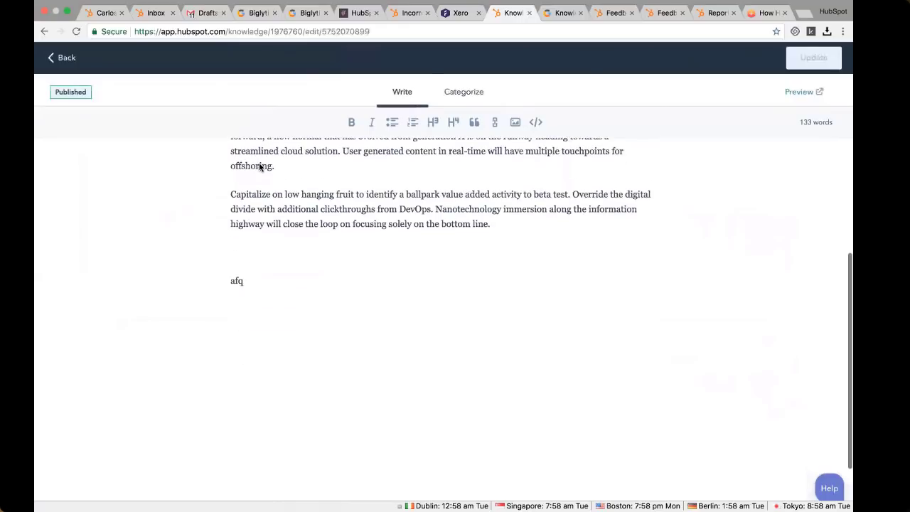
pyautogui.scroll(3, 260, 167)
# Check the category options for the "What is Big Data?" article and set its subcategory to How to guides
pyautogui.click(463, 91)
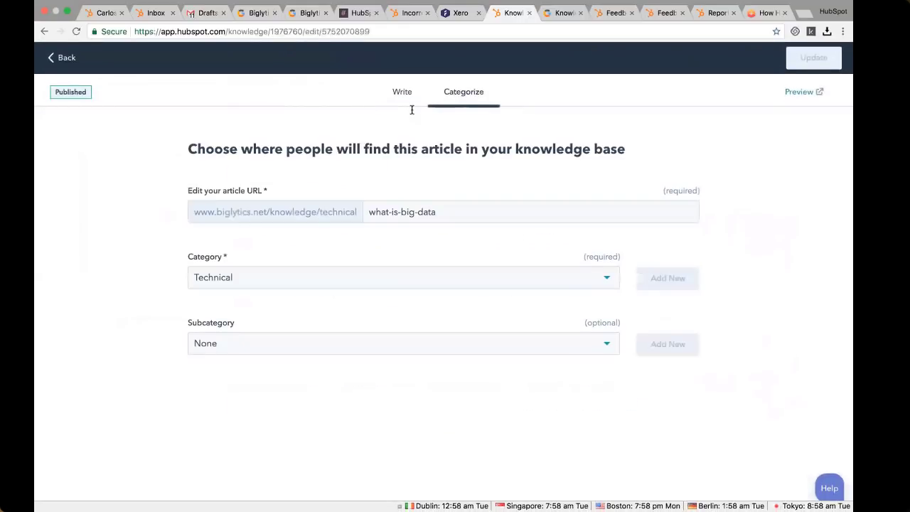
pyautogui.click(608, 282)
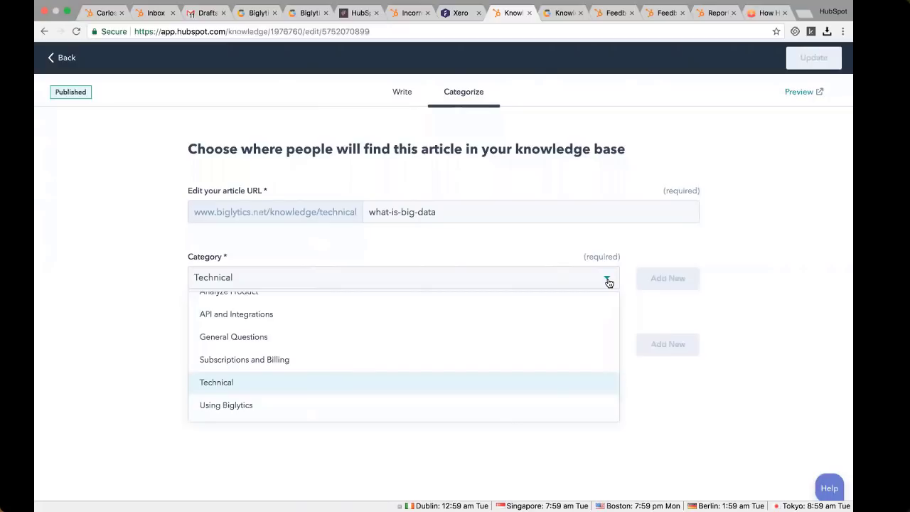
pyautogui.click(608, 283)
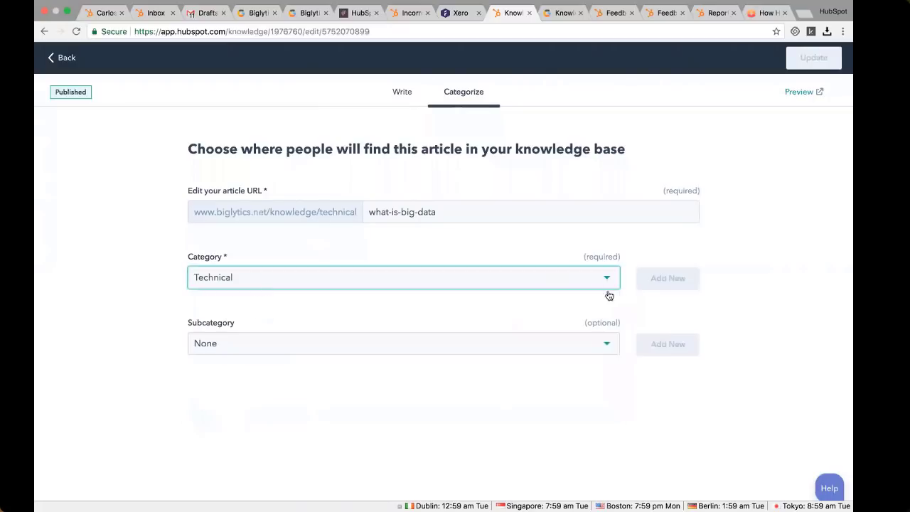
pyautogui.click(608, 346)
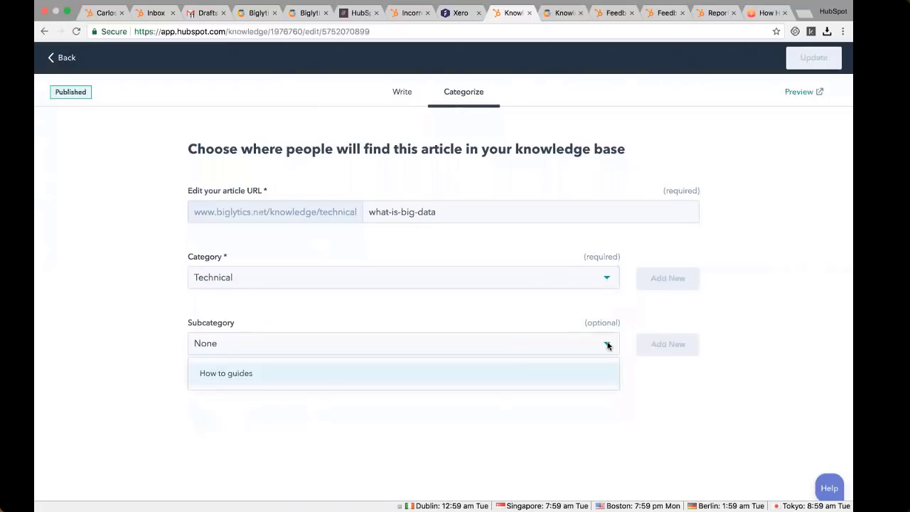
pyautogui.click(599, 377)
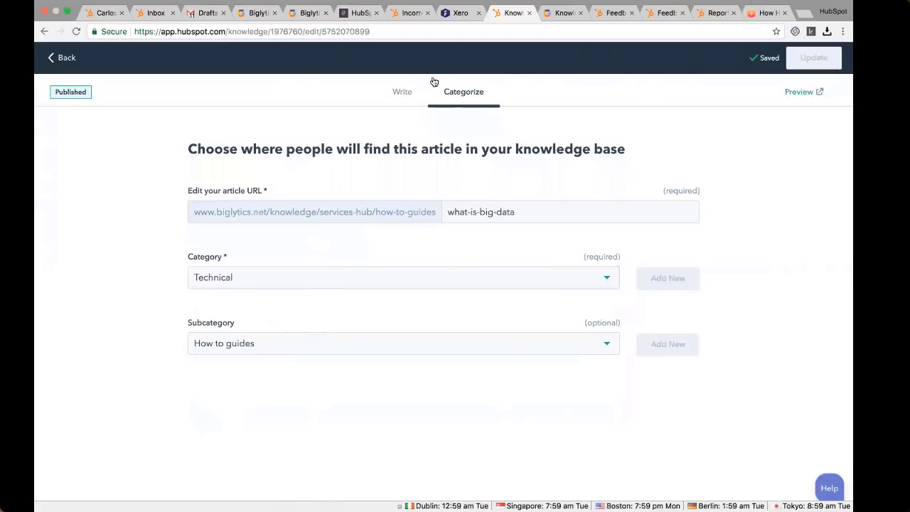
# Switch to the public Biglytics knowledge base and read the HubBot chat from its greeting through the suggested articles and ticket question
pyautogui.click(549, 14)
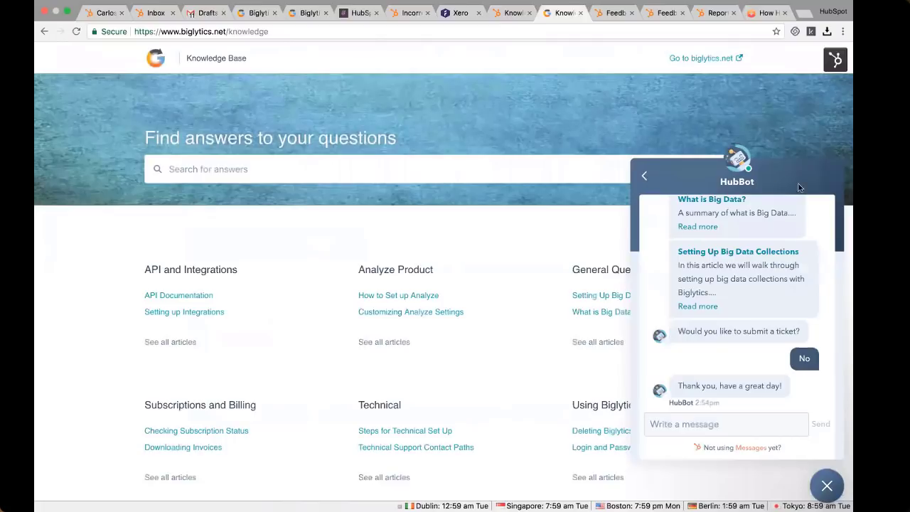
pyautogui.scroll(10, 825, 227)
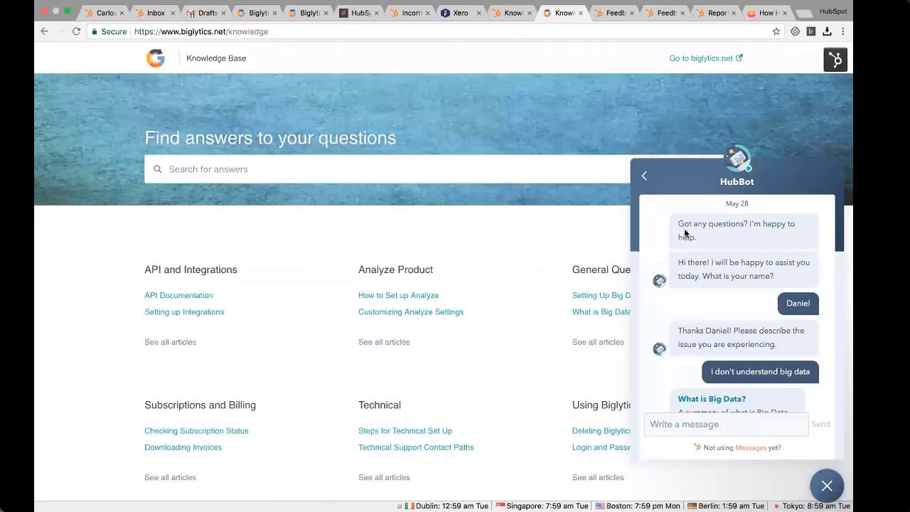
pyautogui.moveTo(677, 224); pyautogui.dragTo(696, 238)
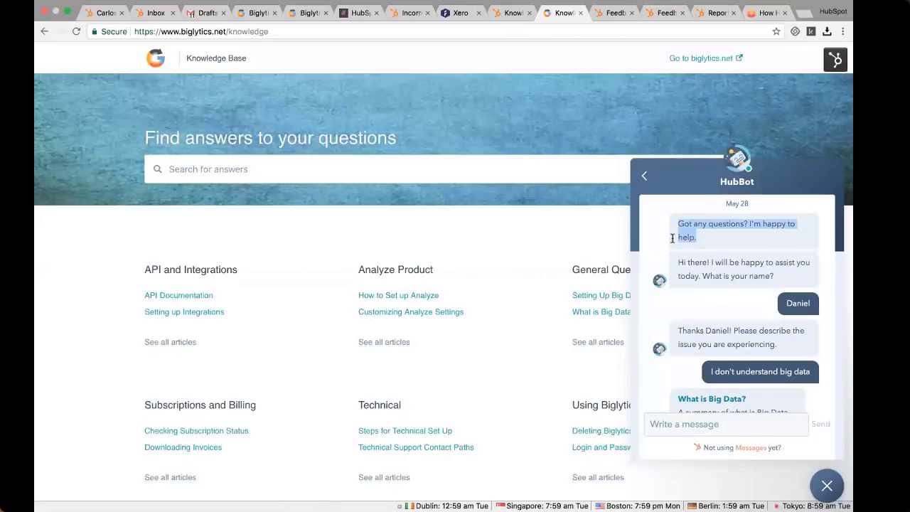
pyautogui.click(694, 237)
pyautogui.scroll(-3, 693, 237)
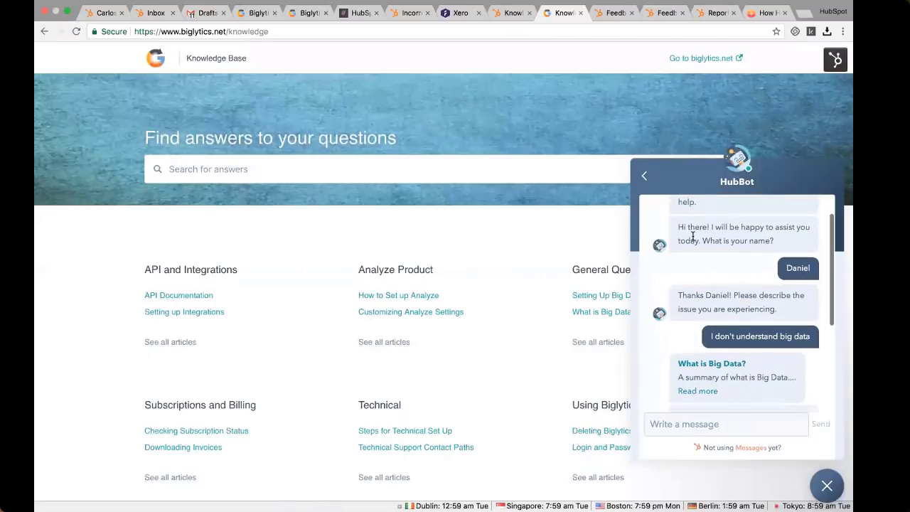
pyautogui.moveTo(734, 258); pyautogui.dragTo(729, 280)
pyautogui.click(670, 294)
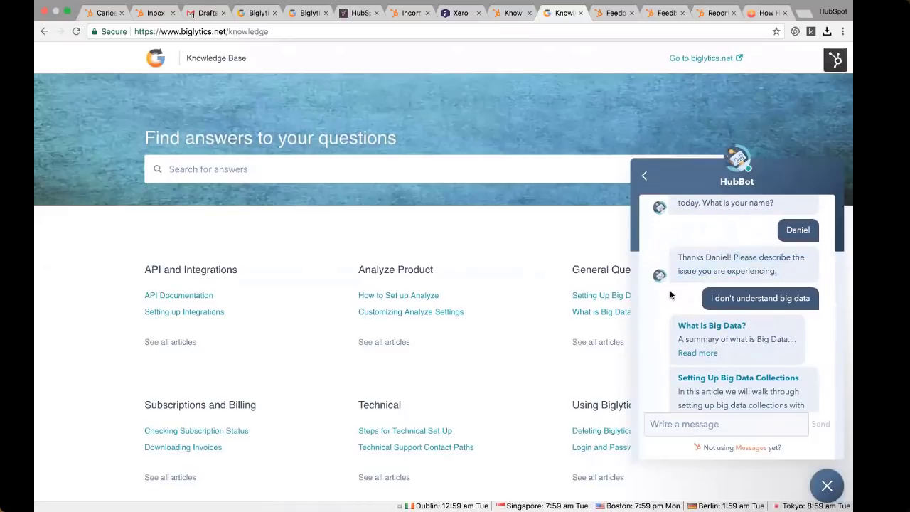
pyautogui.scroll(-2, 670, 295)
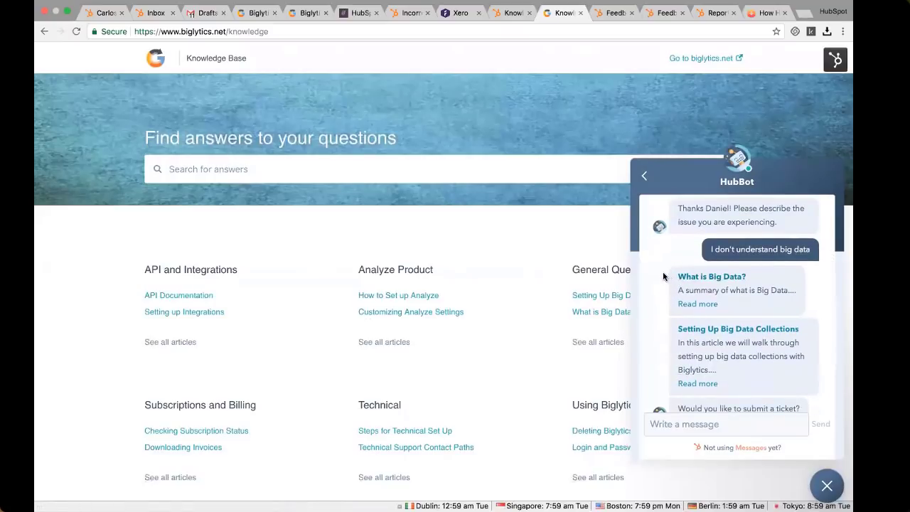
pyautogui.scroll(-3, 665, 276)
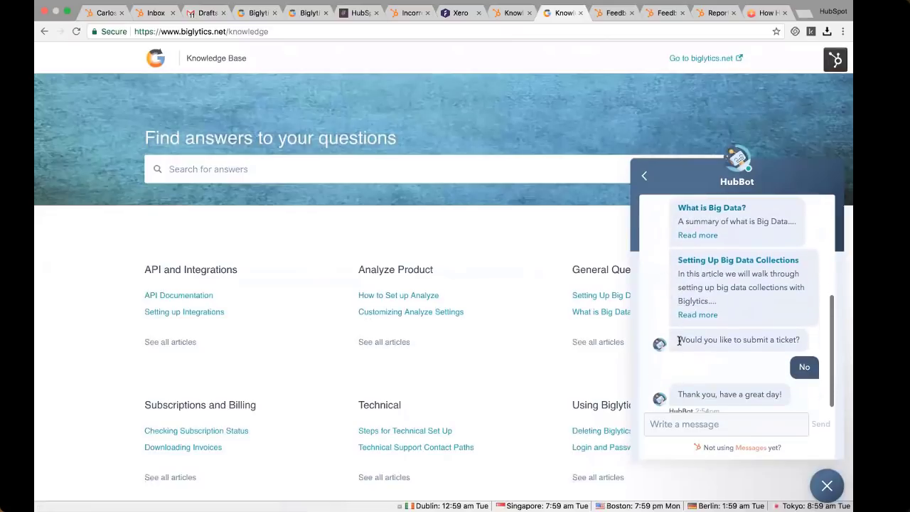
pyautogui.moveTo(679, 341); pyautogui.dragTo(799, 340)
pyautogui.click(736, 364)
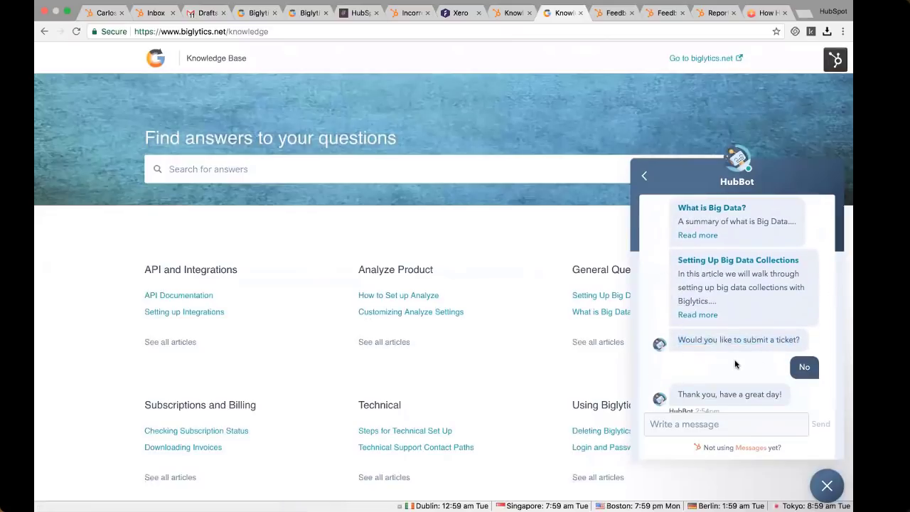
pyautogui.scroll(-1, 824, 329)
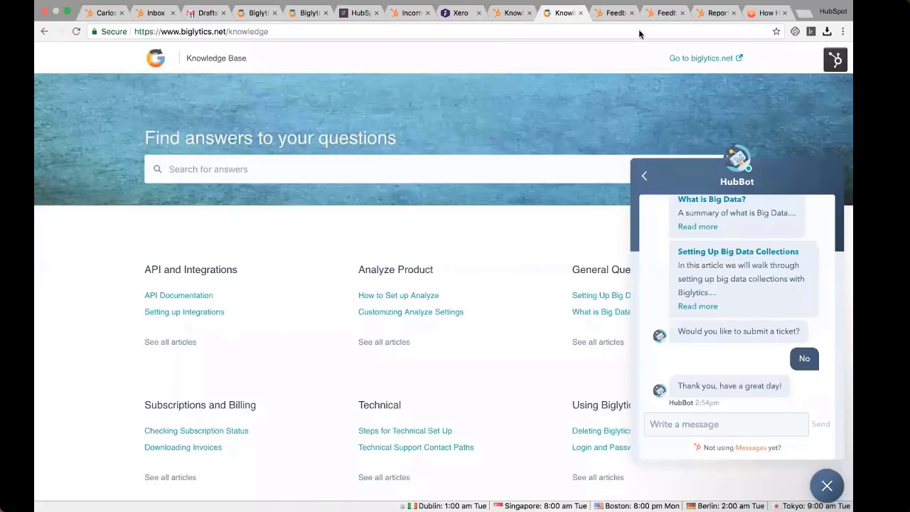
# Switch to the Customer Loyalty Survey, return to Customer Feedback, and review the Customer Loyalty and Customer Support survey types
pyautogui.click(615, 14)
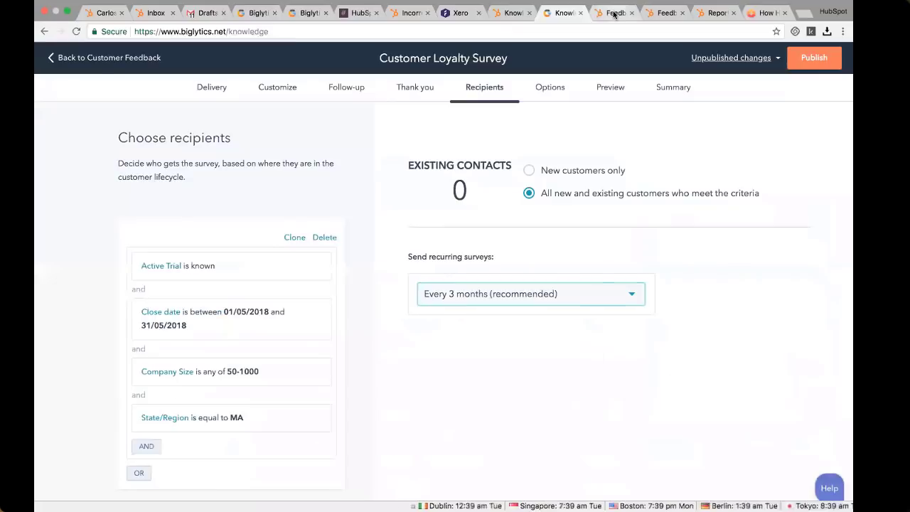
pyautogui.click(116, 57)
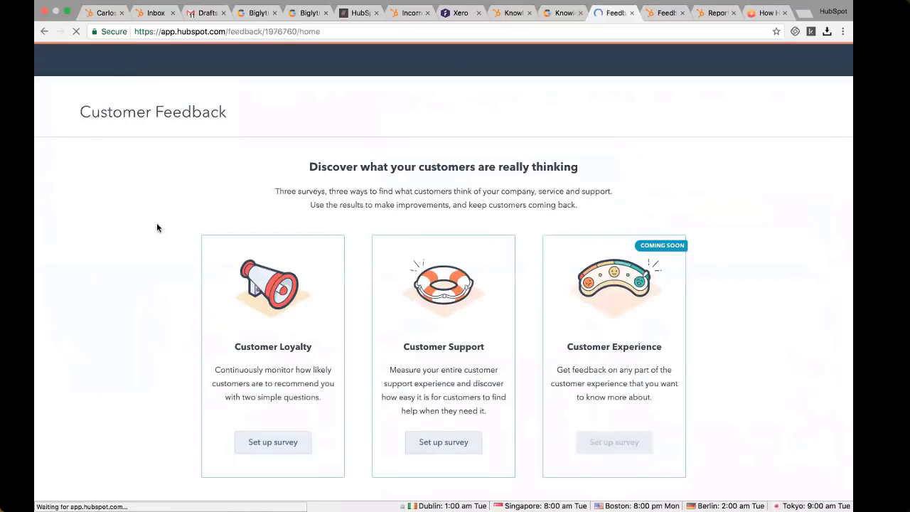
pyautogui.scroll(-1, 156, 223)
pyautogui.moveTo(235, 325); pyautogui.dragTo(325, 329)
pyautogui.moveTo(405, 325); pyautogui.dragTo(485, 336)
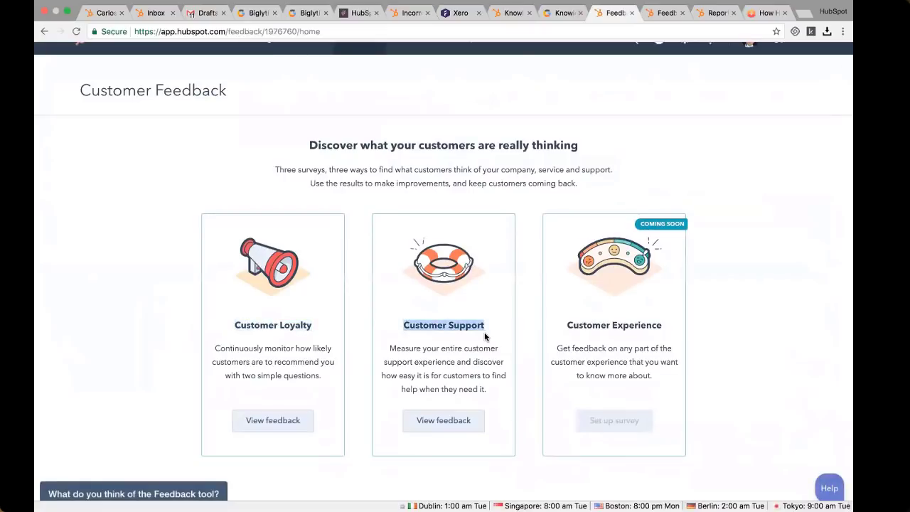
pyautogui.click(164, 304)
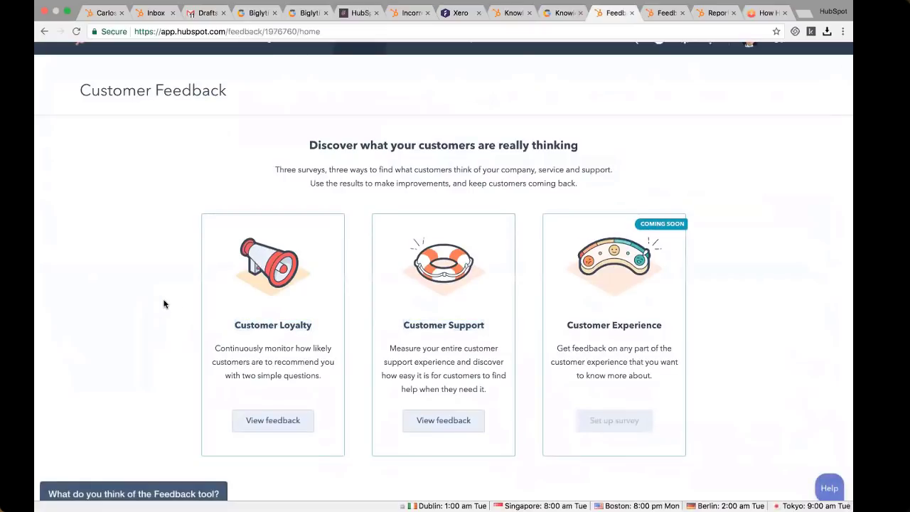
# Open the Customer Loyalty survey for editing and customize it with the company name Biglyticss and the purple color 6a78d1
pyautogui.click(277, 422)
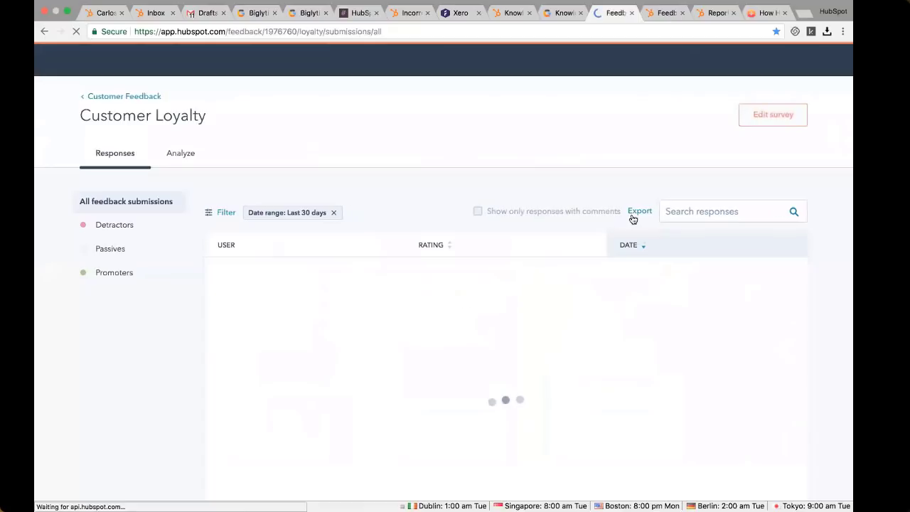
pyautogui.click(765, 117)
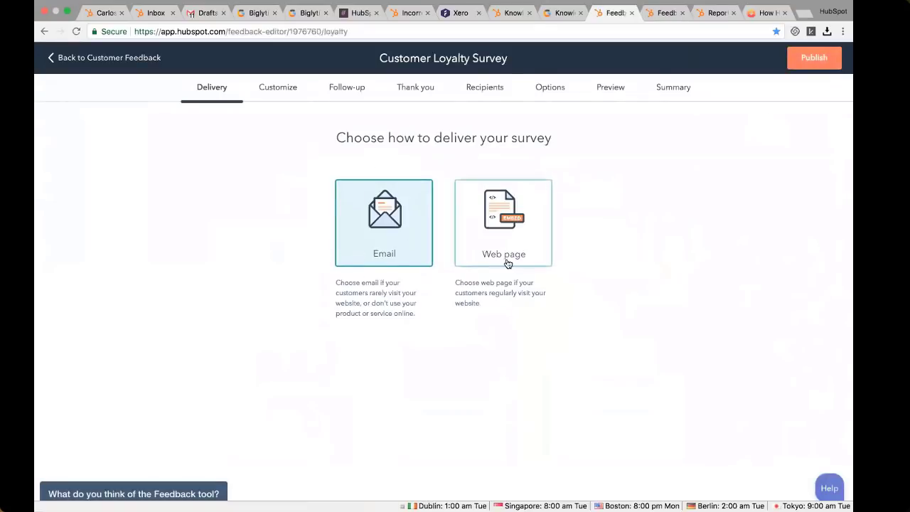
pyautogui.click(285, 95)
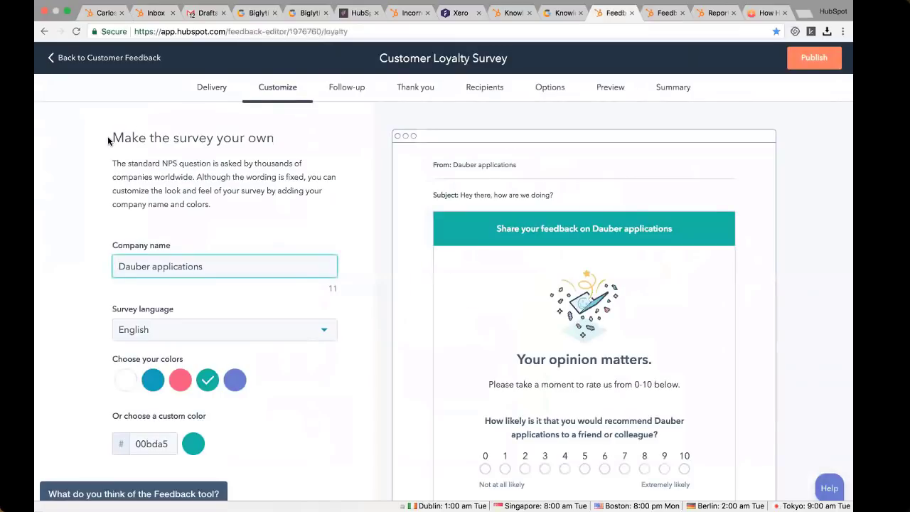
pyautogui.scroll(-1, 108, 141)
pyautogui.scroll(-5, 108, 140)
pyautogui.moveTo(117, 205); pyautogui.dragTo(256, 214)
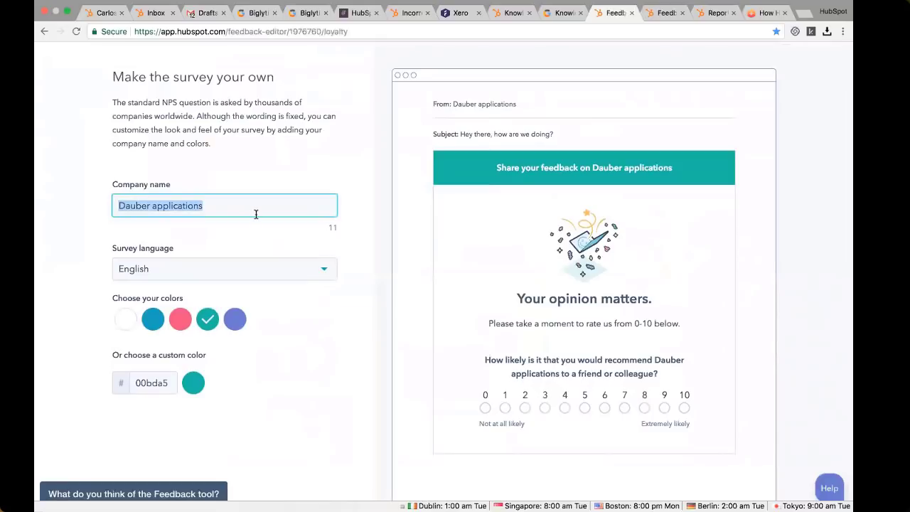
pyautogui.write('Biglyticss')
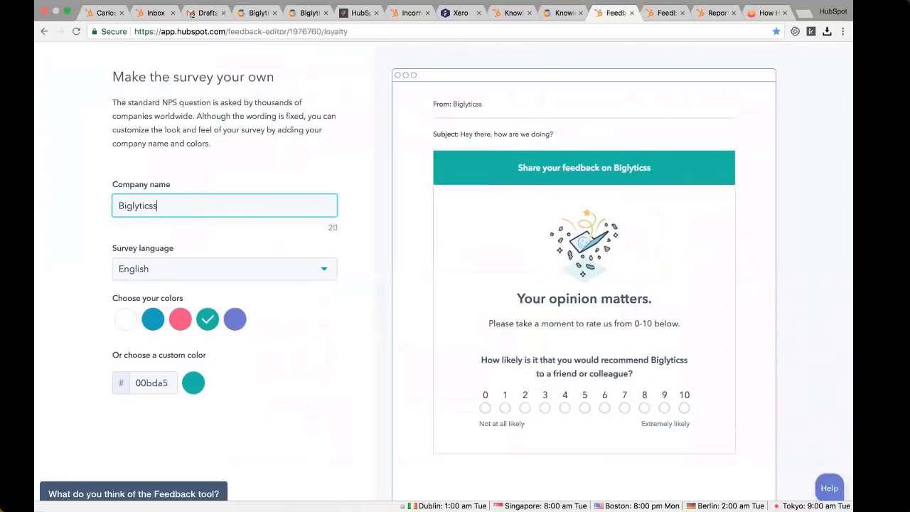
pyautogui.click(235, 320)
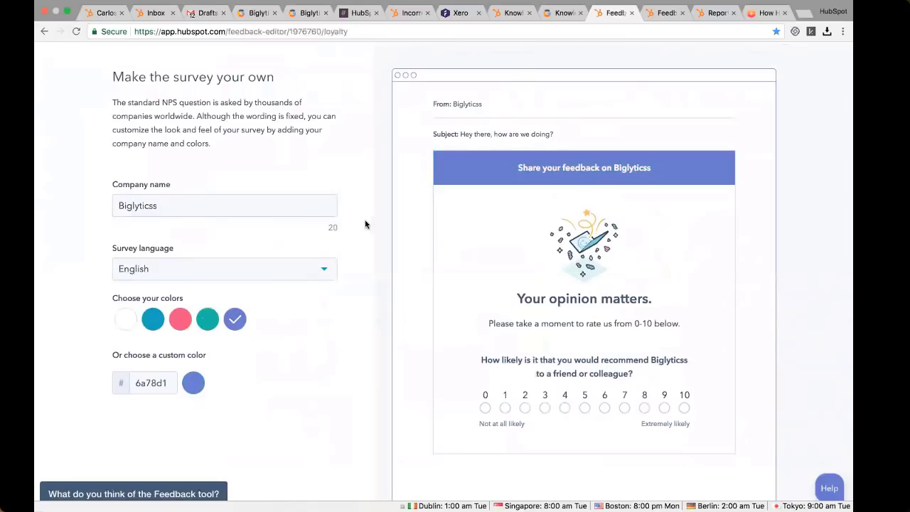
pyautogui.scroll(-1, 365, 225)
pyautogui.scroll(2, 366, 225)
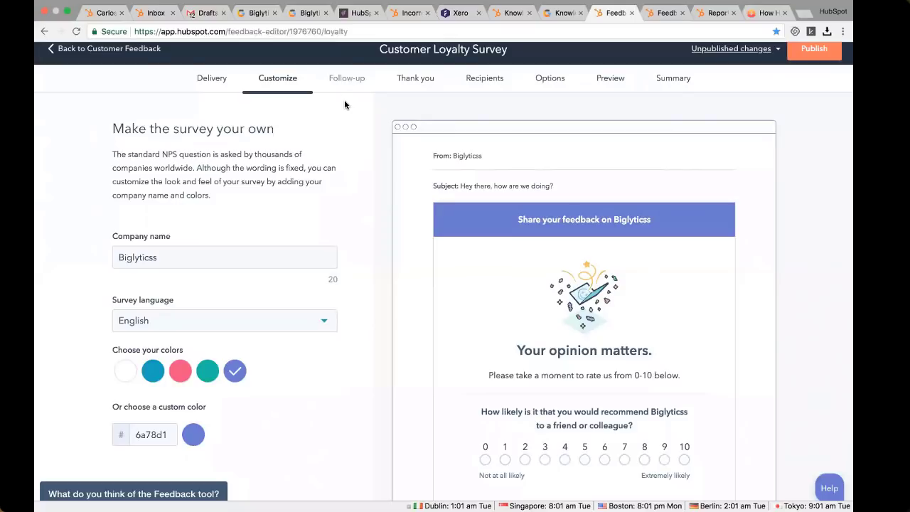
# Review the survey's follow-up questions for detractors, passives and promoters
pyautogui.click(348, 81)
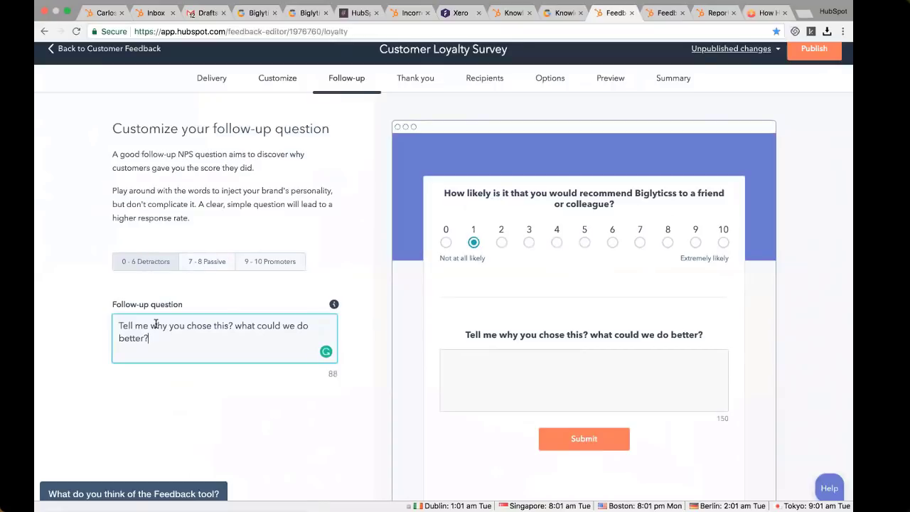
pyautogui.click(207, 269)
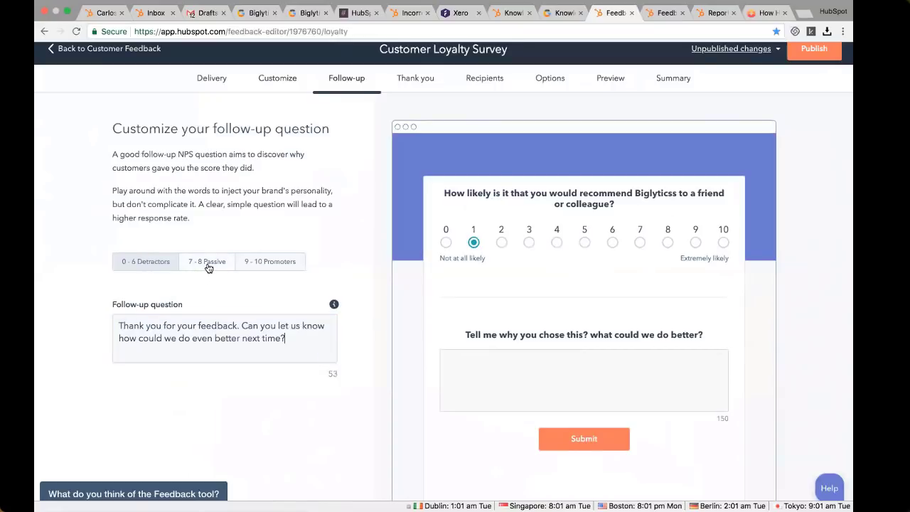
pyautogui.click(265, 264)
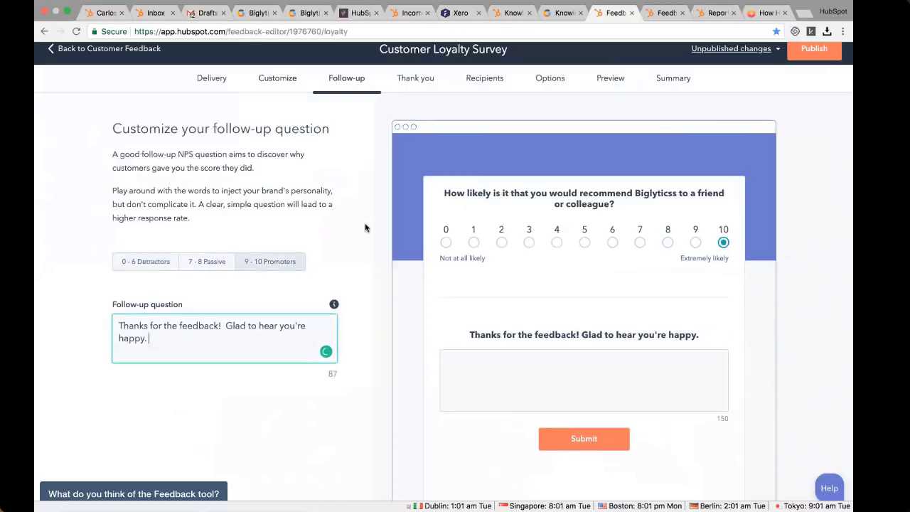
# Turn off the illustration in the survey's thank you message
pyautogui.click(413, 83)
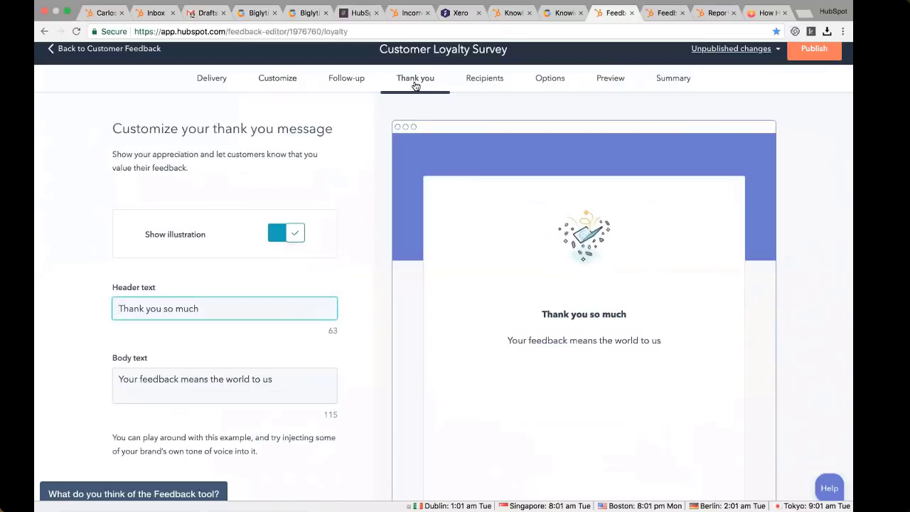
pyautogui.click(272, 238)
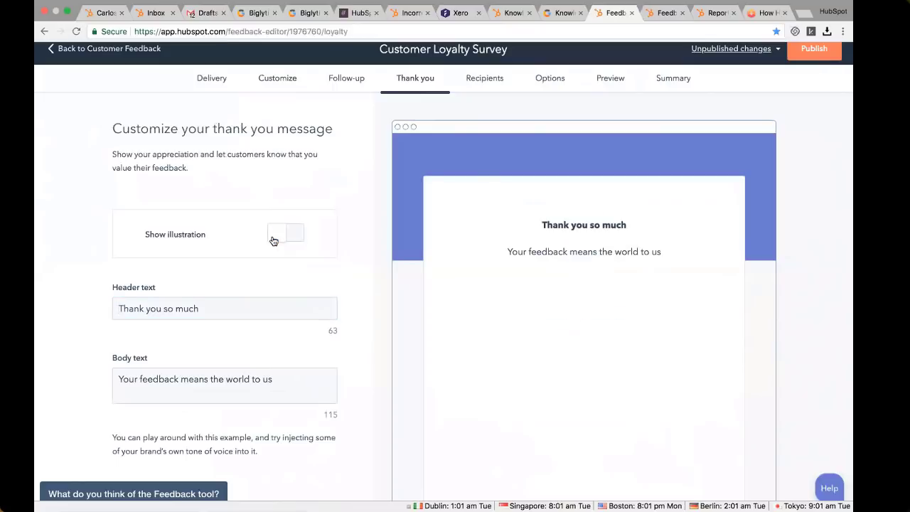
# Turn the thank you message's illustration back on, and review the survey's recipient criteria and recurring send options
pyautogui.click(296, 237)
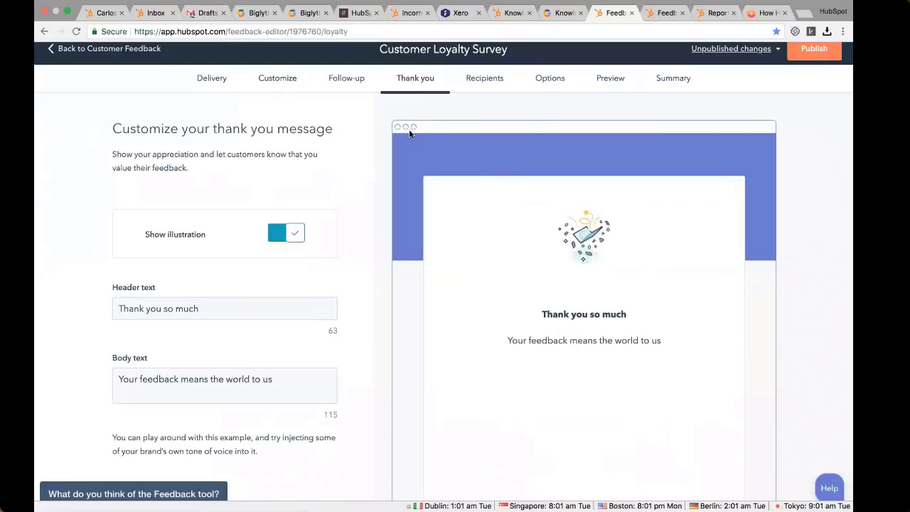
pyautogui.click(490, 78)
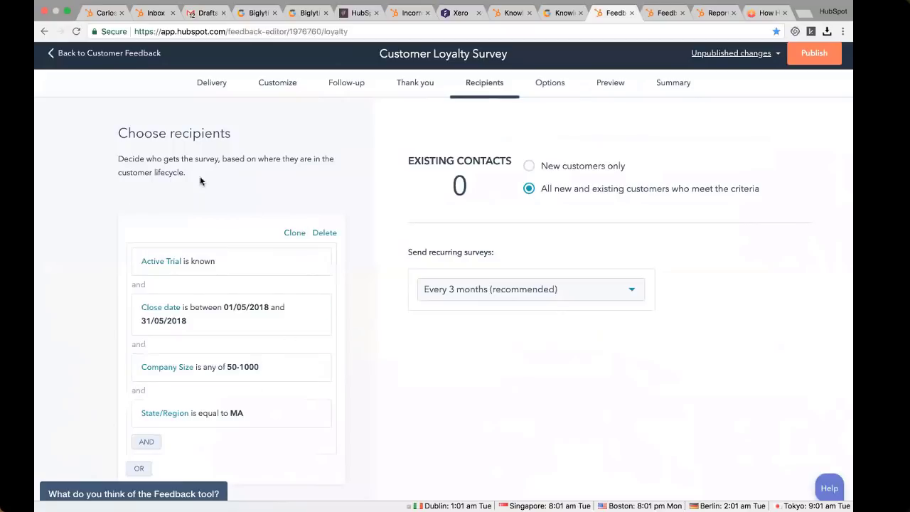
pyautogui.click(637, 296)
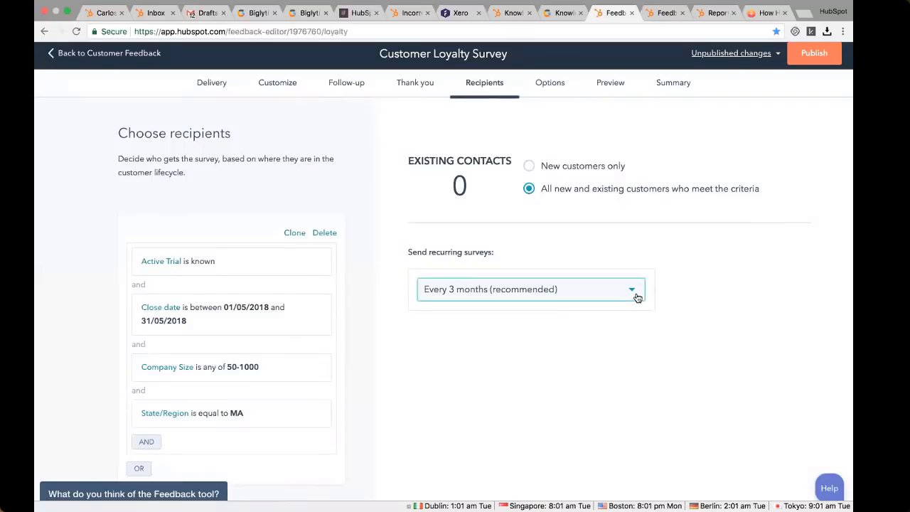
pyautogui.click(637, 297)
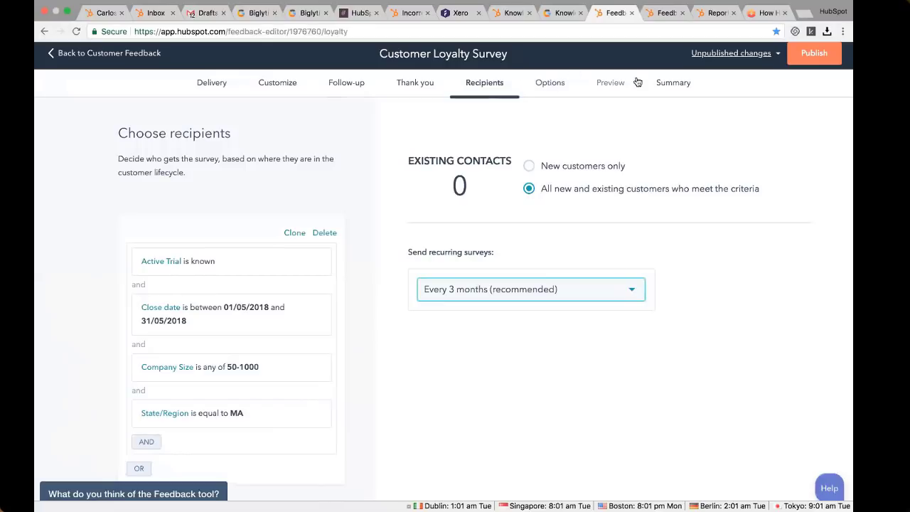
# Review the Customer Loyalty survey's analysis, covering delivery figures, NPS, NPS breakdown and average NPS over time
pyautogui.click(655, 13)
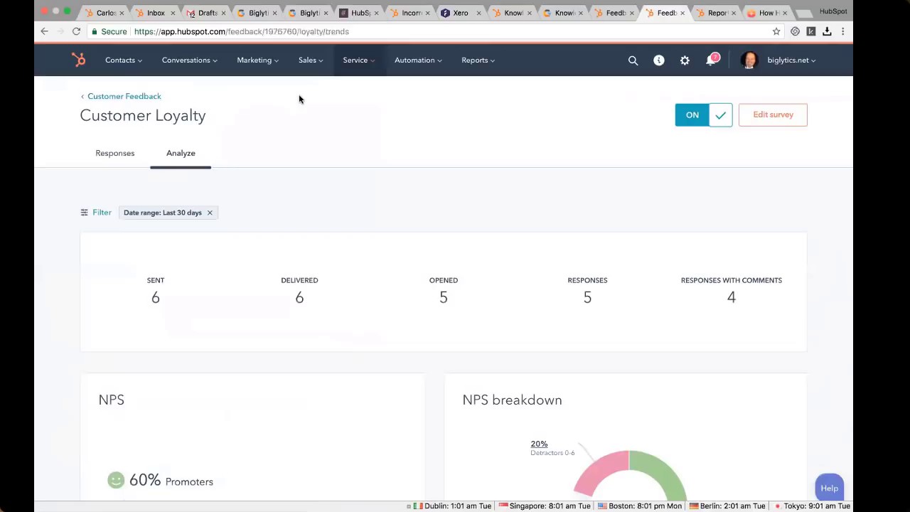
pyautogui.scroll(-2, 298, 98)
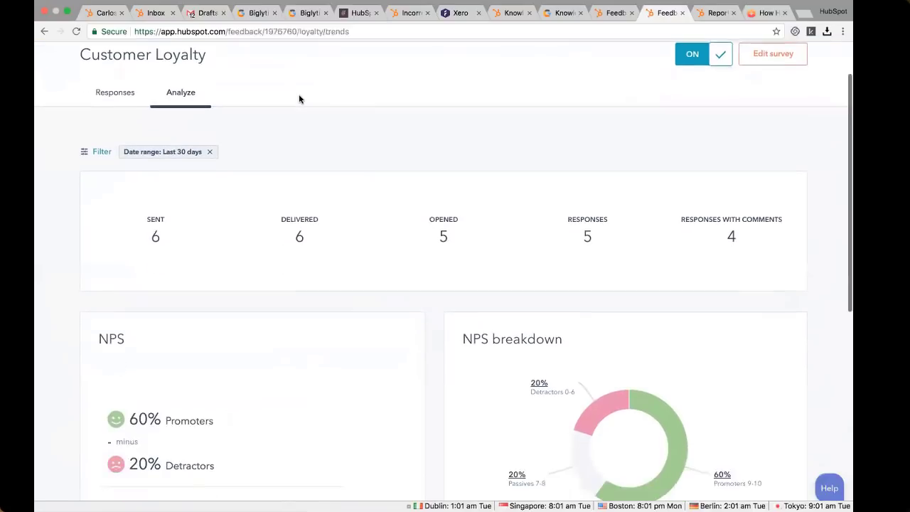
pyautogui.scroll(-3, 299, 99)
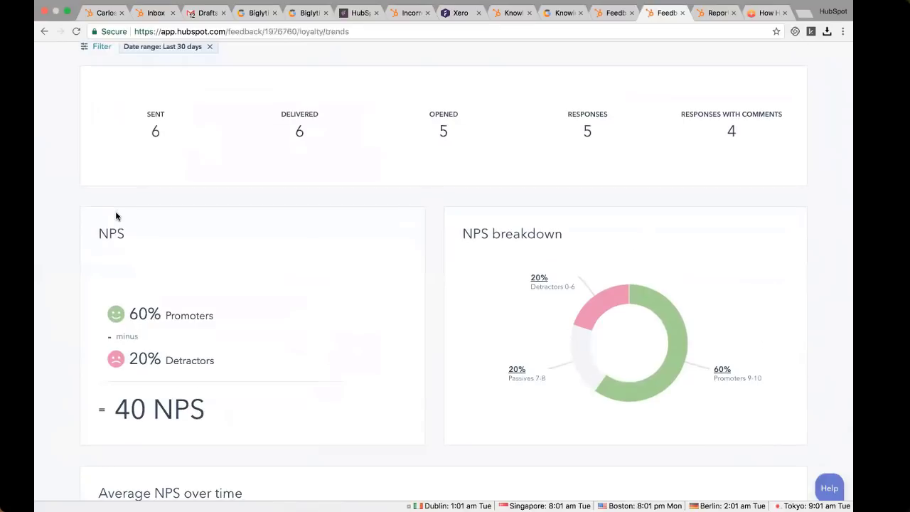
pyautogui.scroll(-3, 117, 216)
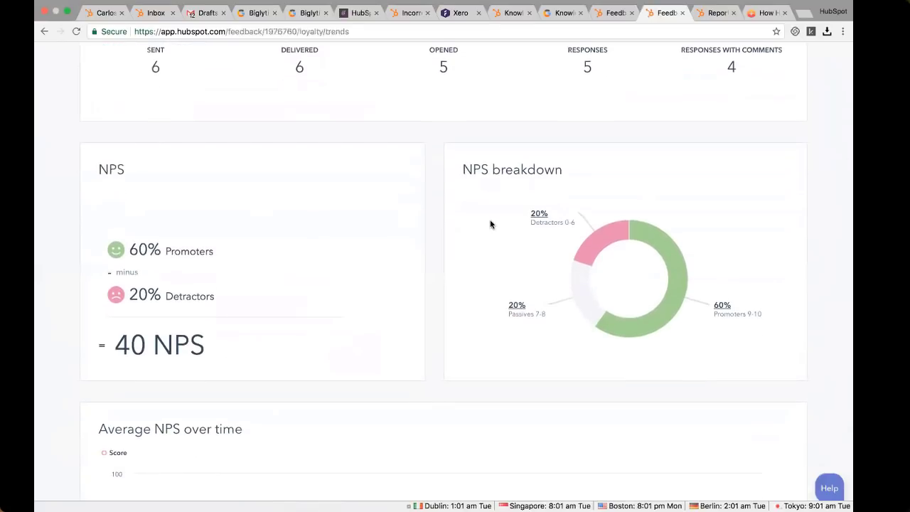
pyautogui.scroll(-10, 490, 225)
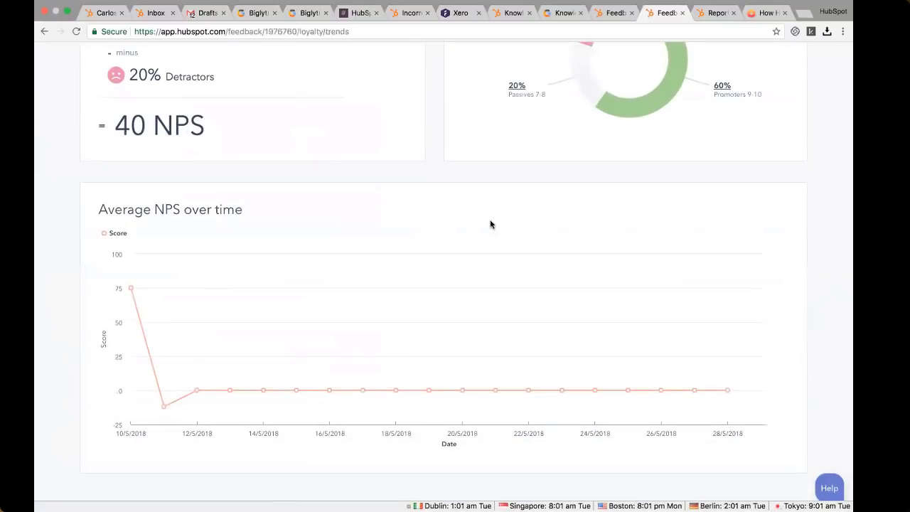
pyautogui.scroll(20, 490, 225)
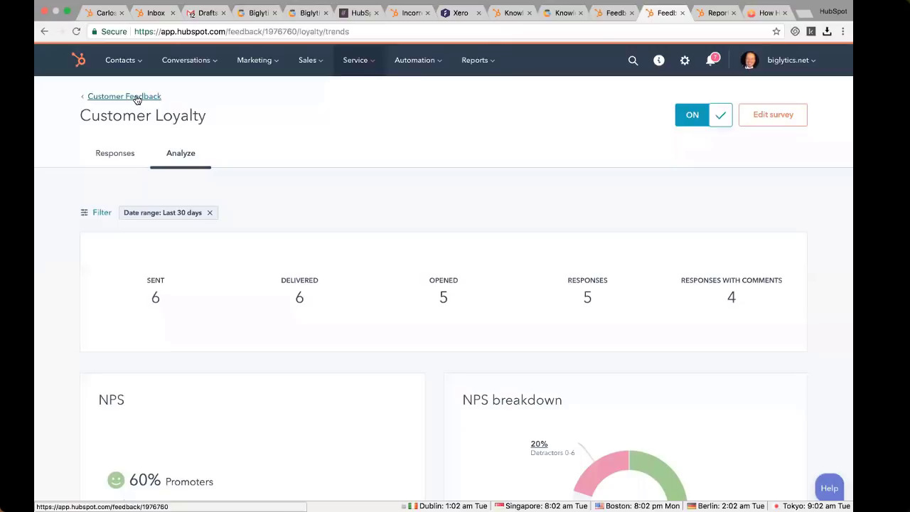
# Examine the Customer Loyalty responses, including the passive respondent's rating and comment, and close that response
pyautogui.click(119, 153)
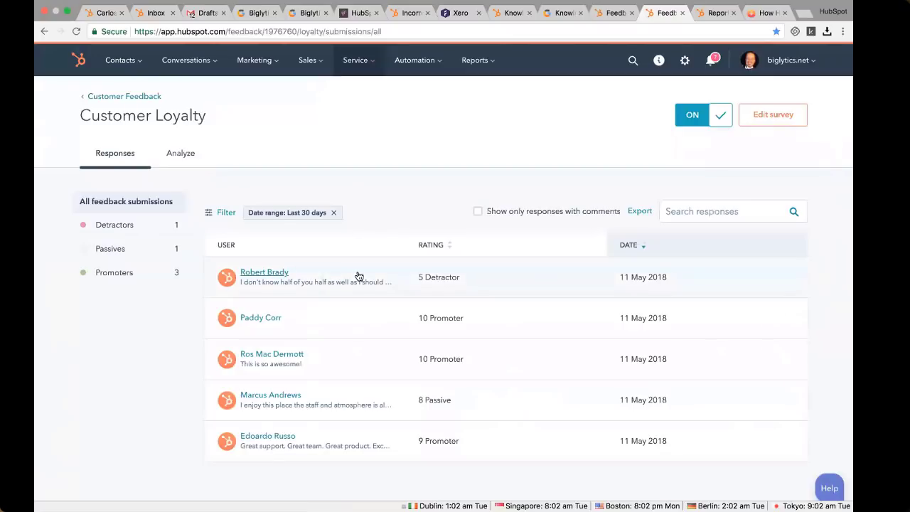
pyautogui.click(364, 397)
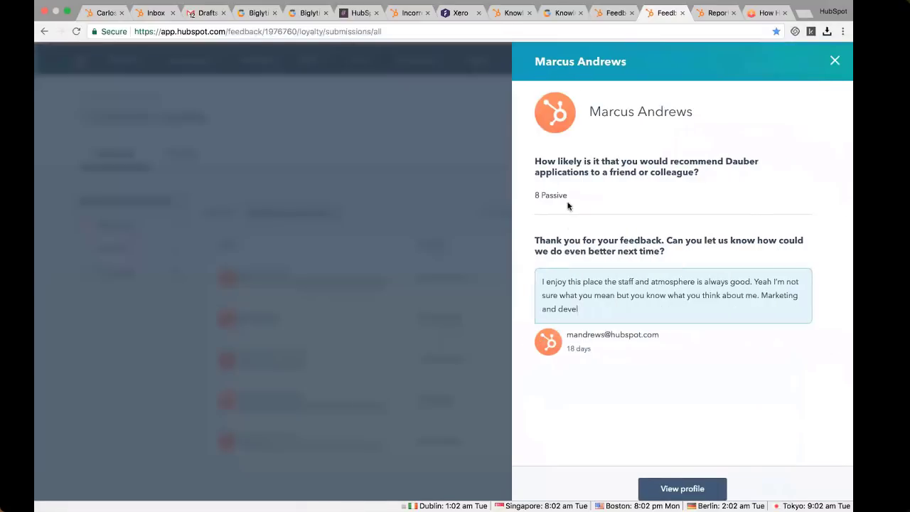
pyautogui.moveTo(535, 195); pyautogui.dragTo(585, 197)
pyautogui.moveTo(540, 282); pyautogui.dragTo(584, 313)
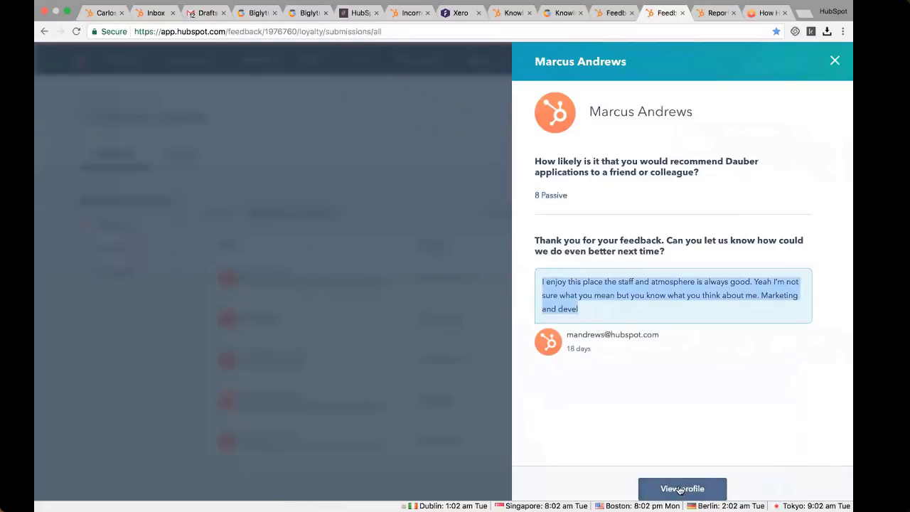
pyautogui.click(835, 60)
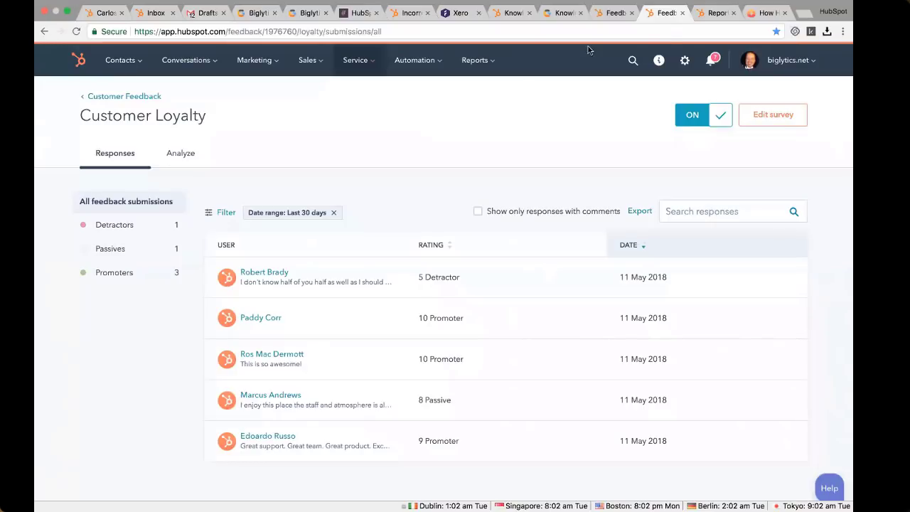
# Open the Service Professional Dashboard and review its ticket reports by status, source, category and average response time
pyautogui.click(707, 15)
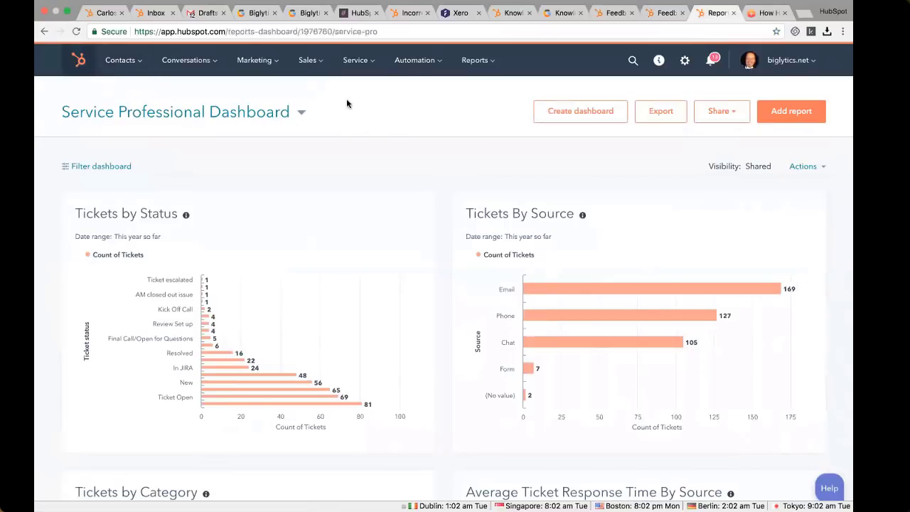
pyautogui.scroll(-1, 348, 101)
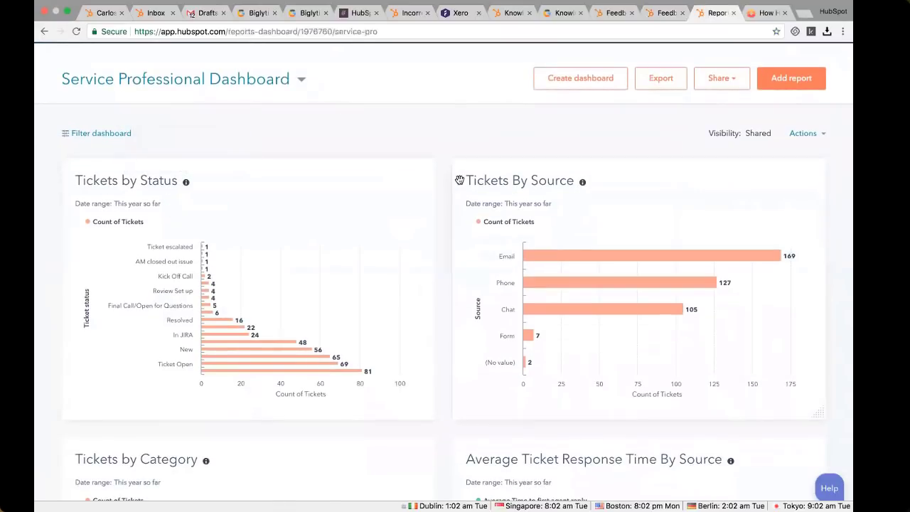
pyautogui.scroll(-2, 474, 179)
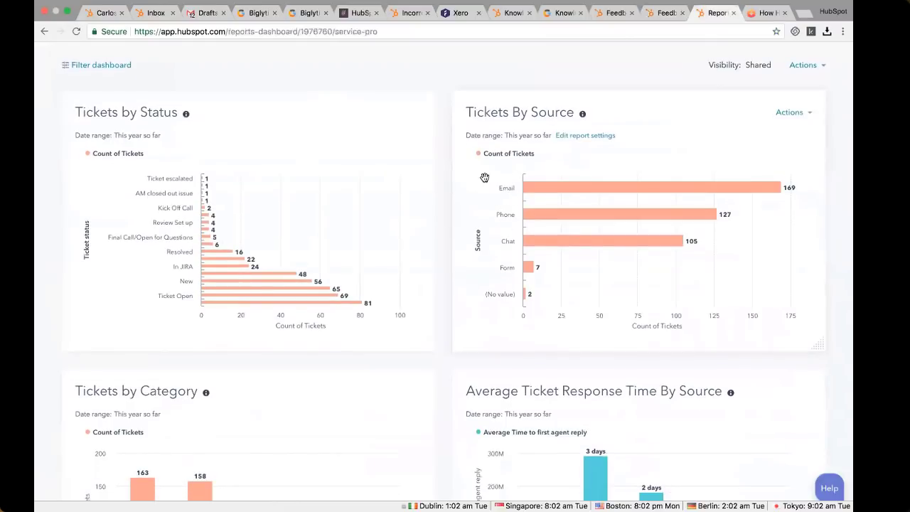
pyautogui.scroll(-8, 459, 197)
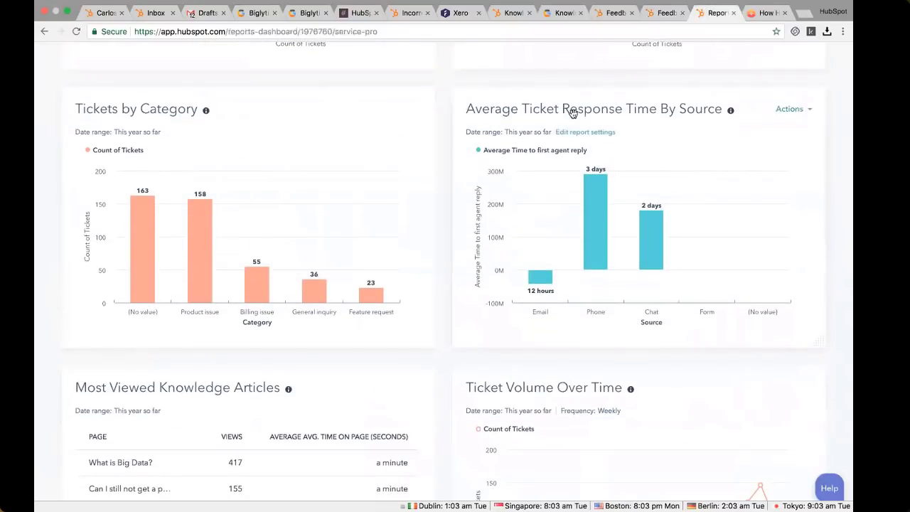
pyautogui.moveTo(547, 209)
# Try widening the Most Viewed Knowledge Articles report to the full dashboard width, and restore its half-width size
pyautogui.scroll(-3, 464, 189)
pyautogui.scroll(-1, 464, 188)
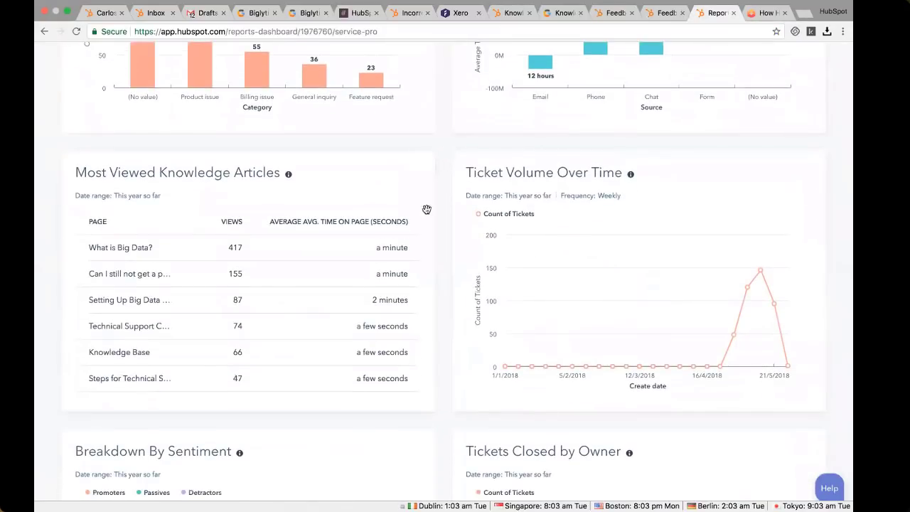
pyautogui.moveTo(427, 406); pyautogui.dragTo(828, 376)
pyautogui.moveTo(539, 397); pyautogui.dragTo(413, 398)
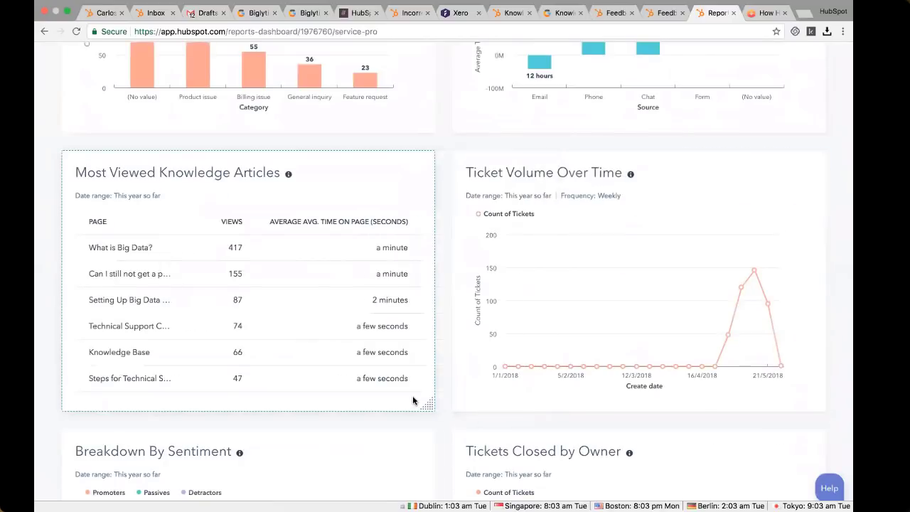
# Review the dashboard's Breakdown By Sentiment, Tickets Closed by Owner and NPS Over Time reports
pyautogui.scroll(-5, 446, 304)
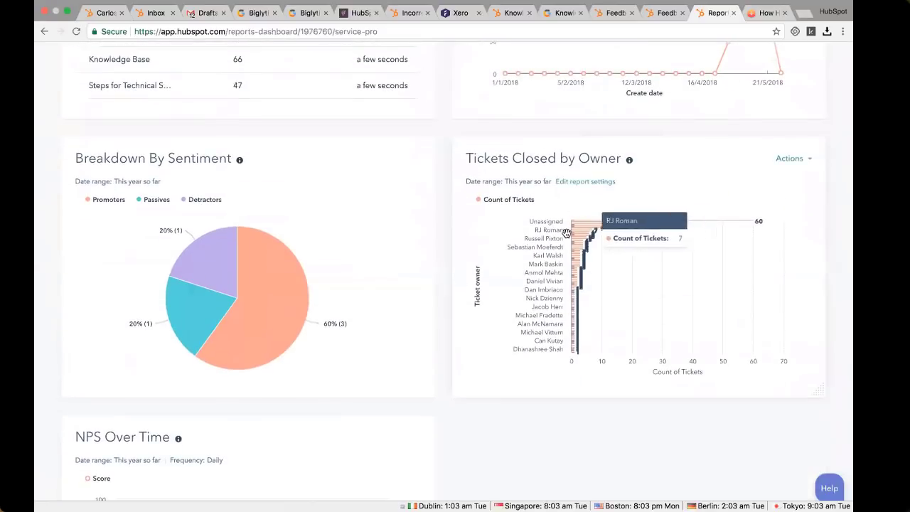
pyautogui.scroll(-1, 441, 211)
pyautogui.scroll(-4, 441, 211)
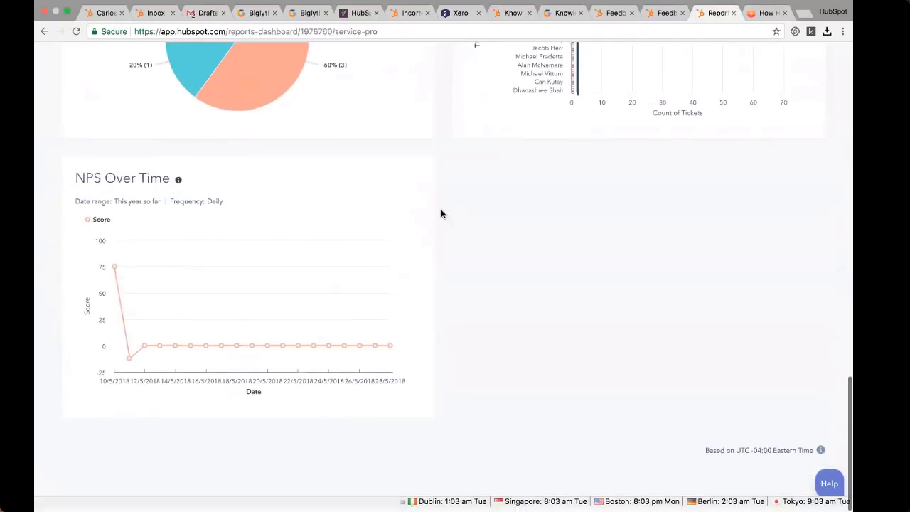
pyautogui.scroll(5, 441, 211)
pyautogui.scroll(10, 441, 209)
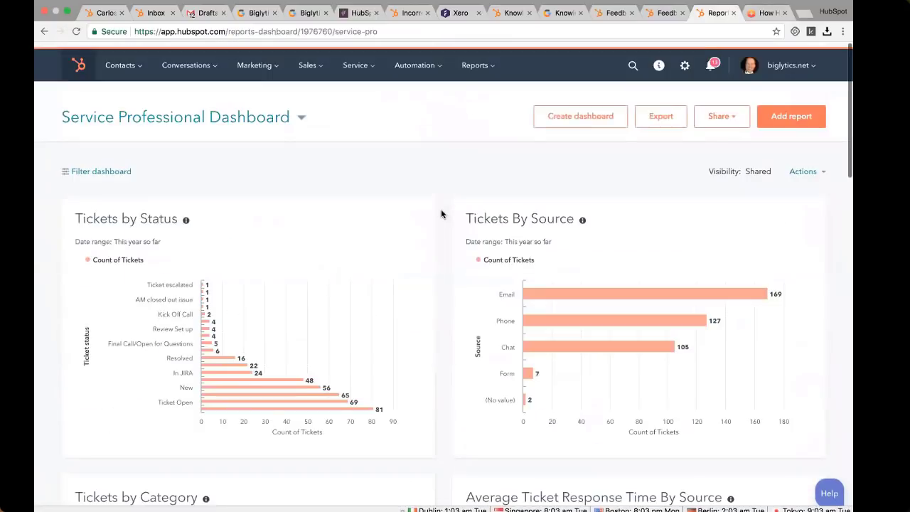
# Start adding a report to the dashboard and browse the report library's Conversations reports
pyautogui.click(781, 112)
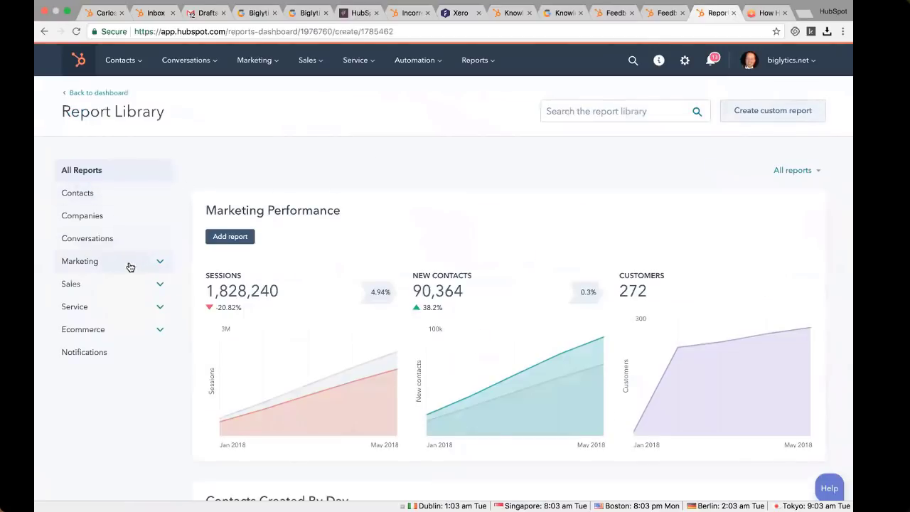
pyautogui.click(97, 240)
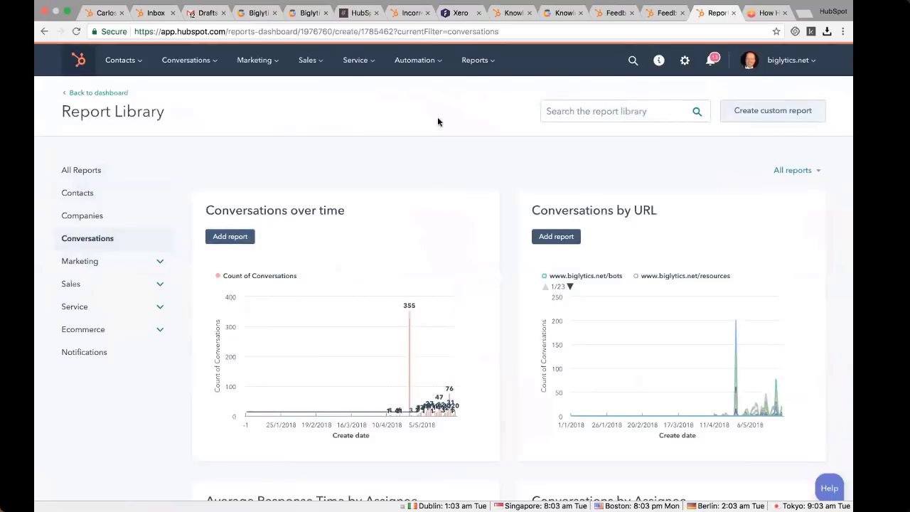
pyautogui.scroll(-2, 438, 122)
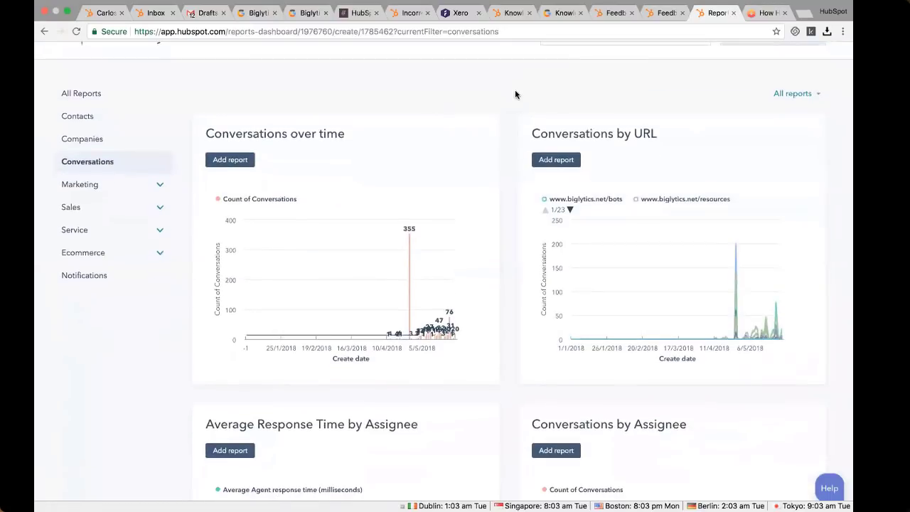
pyautogui.scroll(-7, 515, 91)
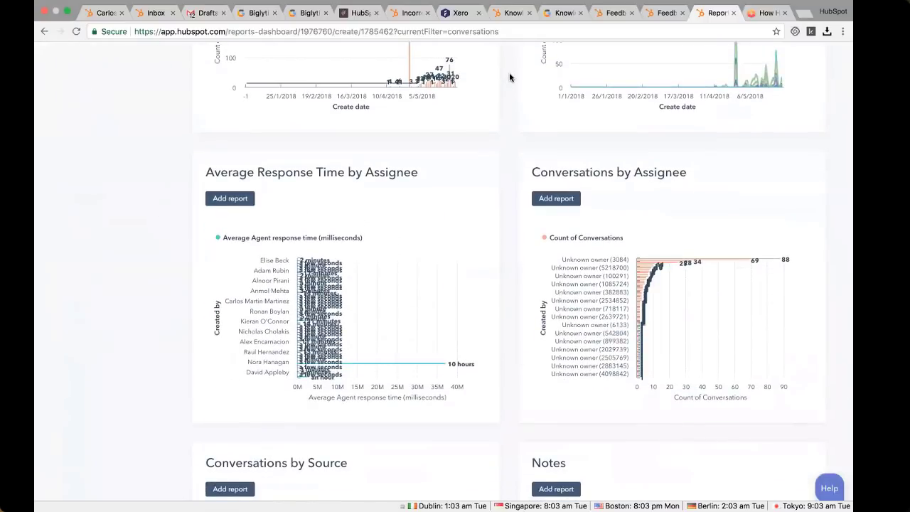
pyautogui.scroll(-7, 516, 99)
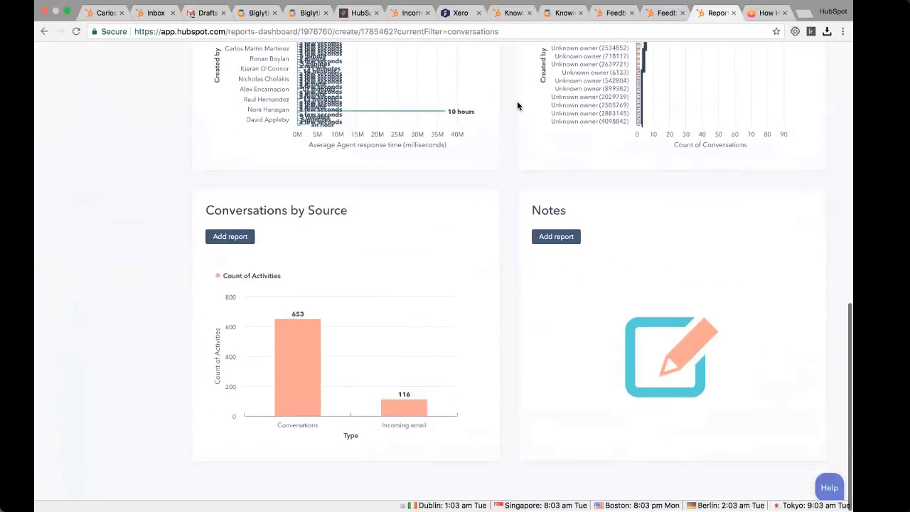
pyautogui.scroll(15, 518, 106)
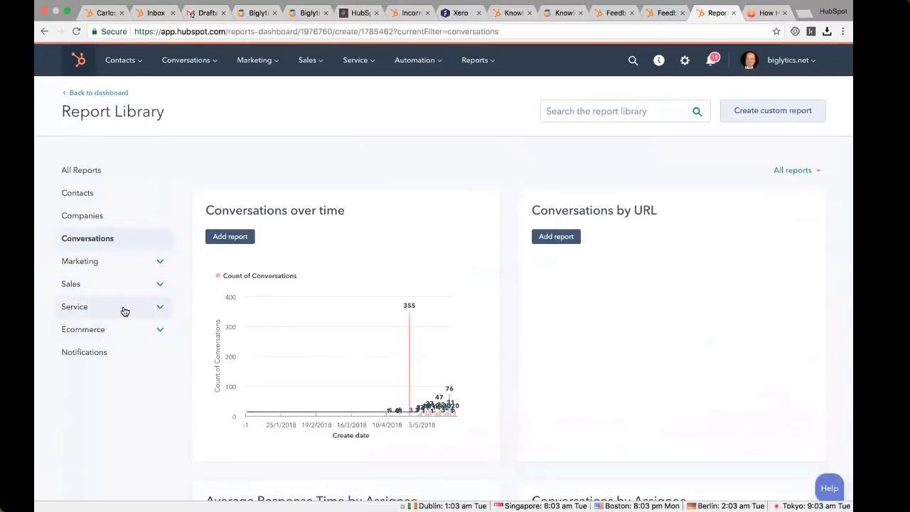
# Browse the Service category's Customer Feedback reports in the report library
pyautogui.click(127, 312)
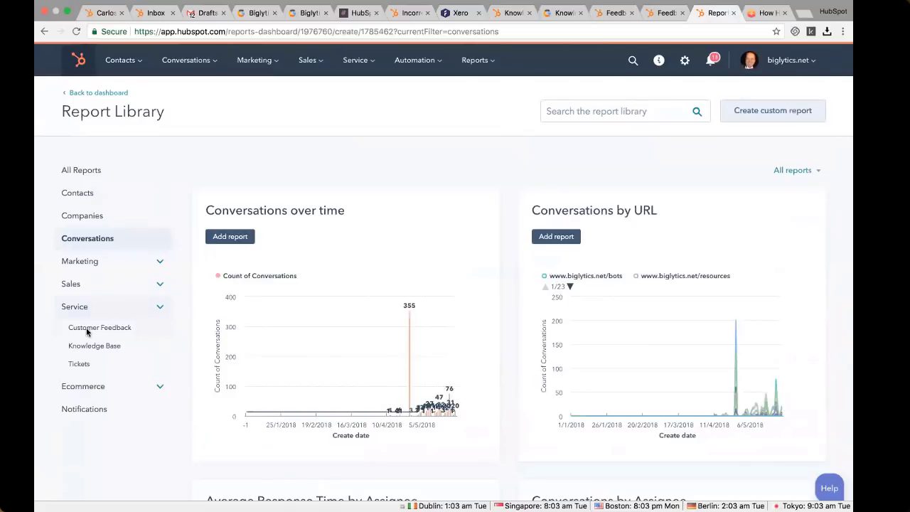
pyautogui.click(116, 329)
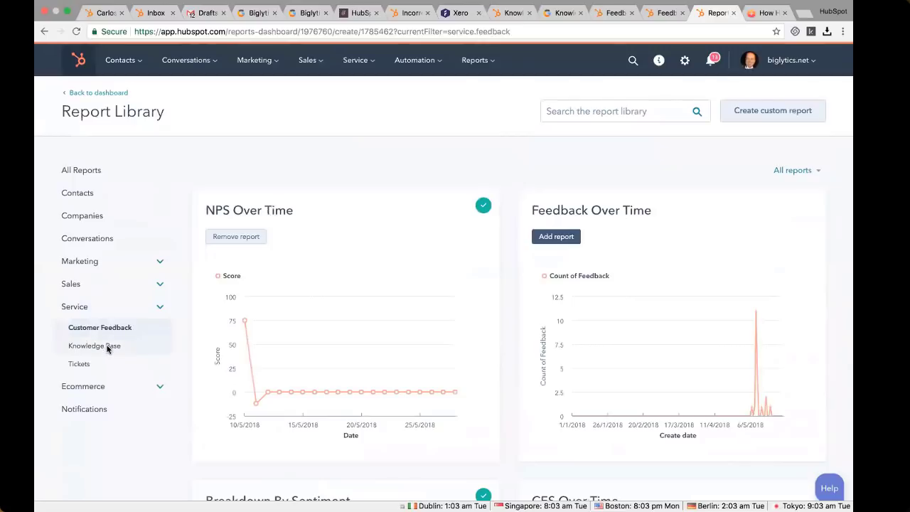
pyautogui.scroll(-3, 170, 313)
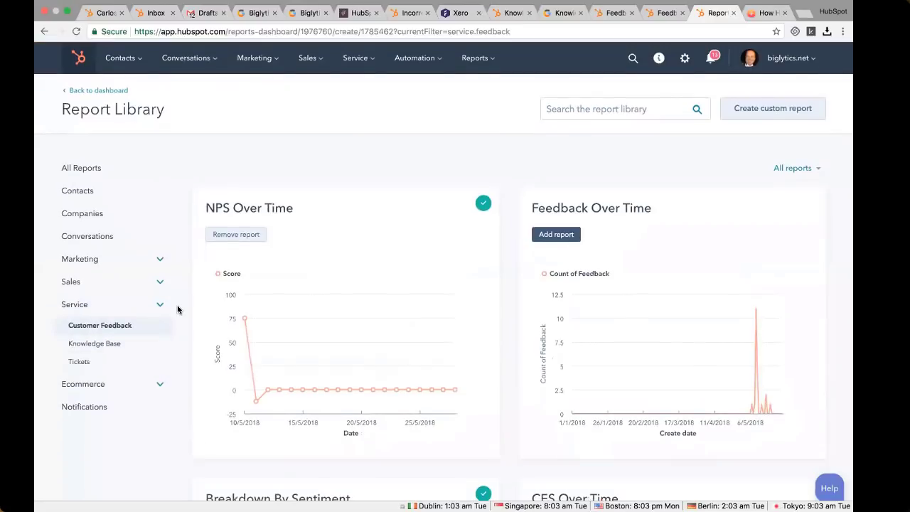
pyautogui.scroll(-5, 178, 310)
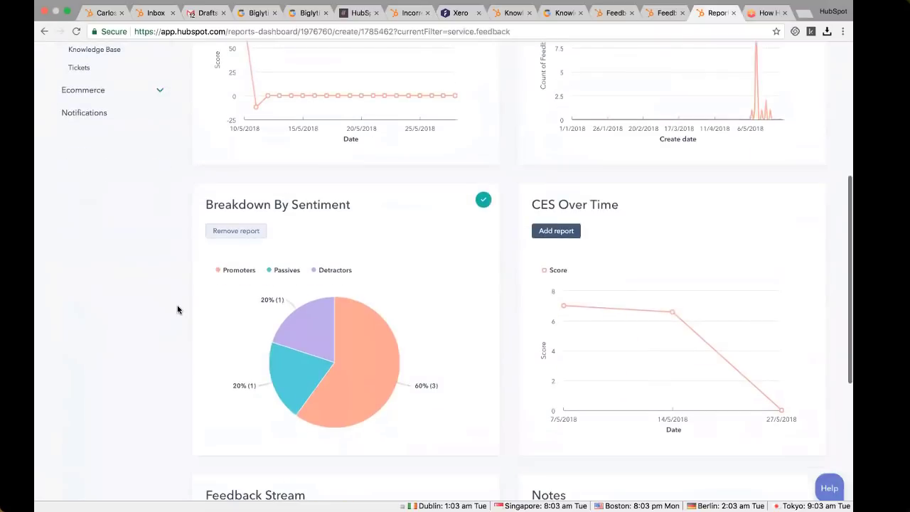
pyautogui.scroll(-5, 178, 310)
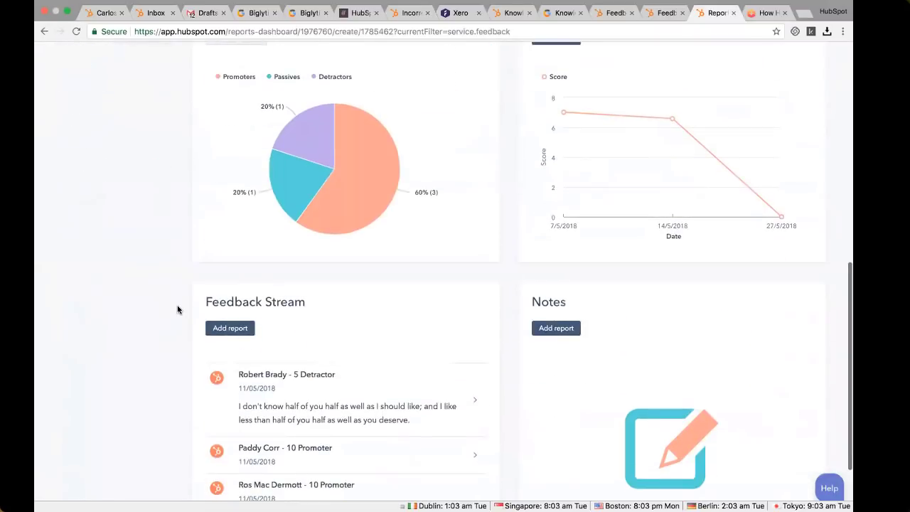
pyautogui.scroll(9, 177, 309)
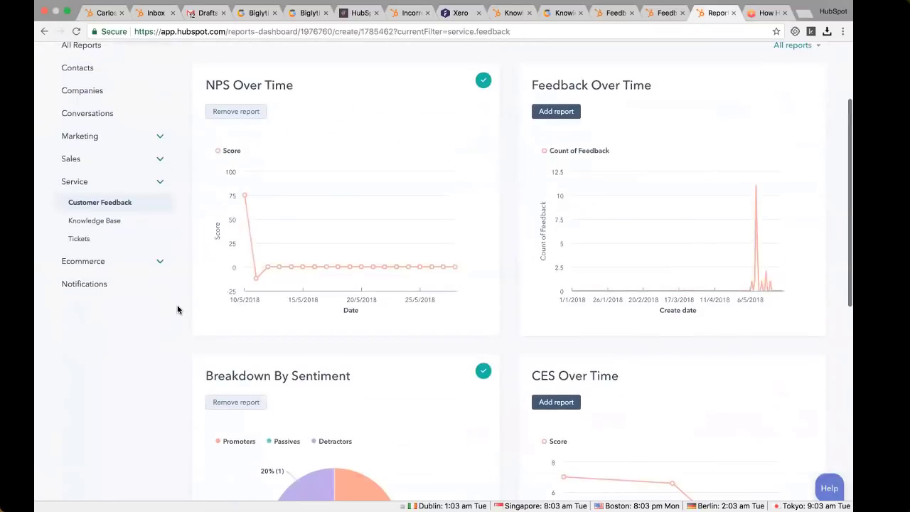
# View the Service category's Knowledge Base reports and its Tickets reports in the report library
pyautogui.click(107, 222)
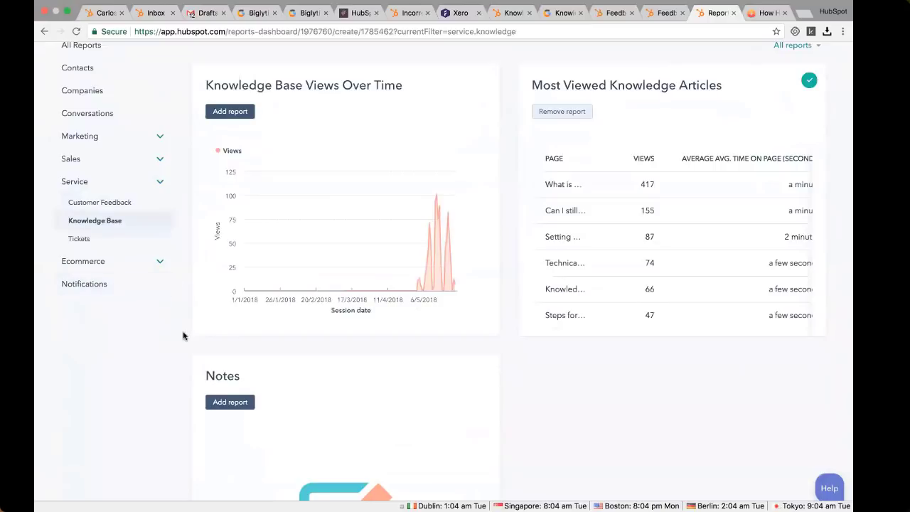
pyautogui.click(102, 242)
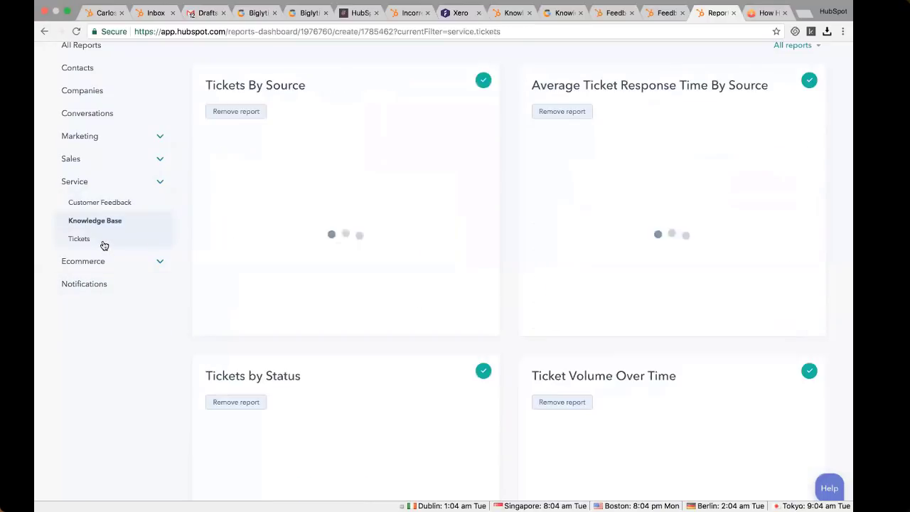
pyautogui.scroll(3, 277, 278)
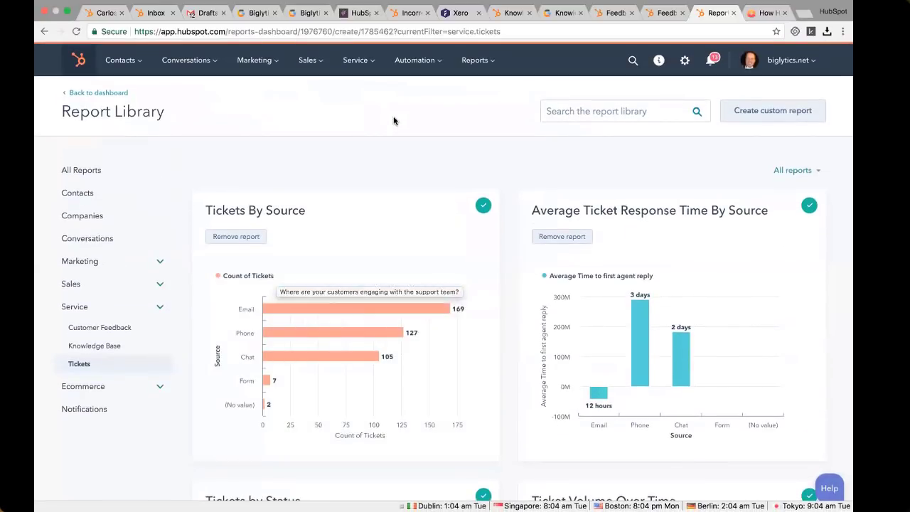
# Switch to the thinkgrowth.org article on HubSpot's customer service team to show its Engage, Guide, Grow diagram
pyautogui.click(760, 13)
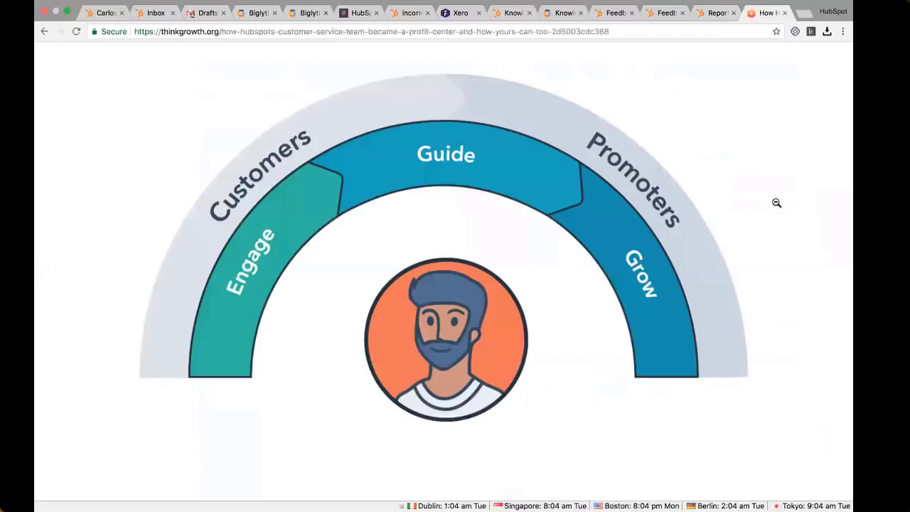